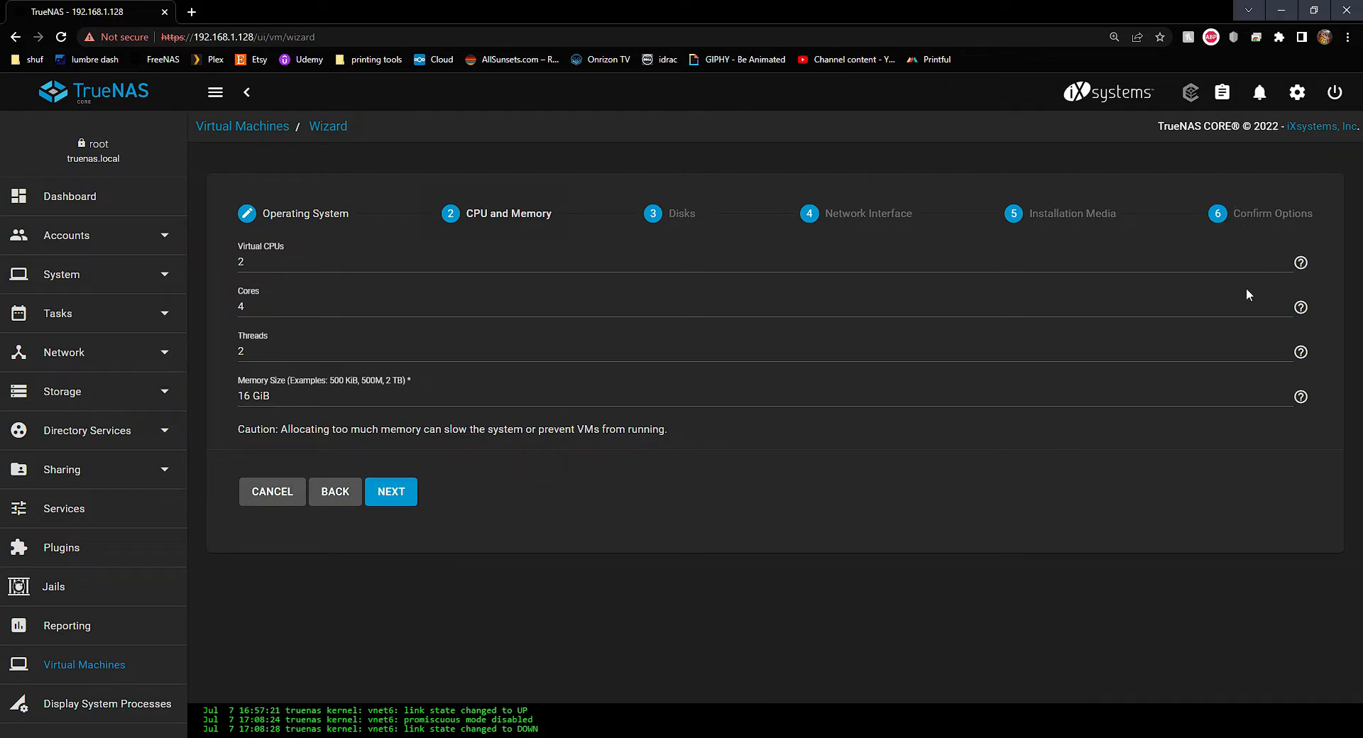
Check the Cores help, then confirm 2 vCPUs, 4 cores, 2 threads and 16 GiB memory
{"action": "left_click", "coordinate": [1301, 309]}
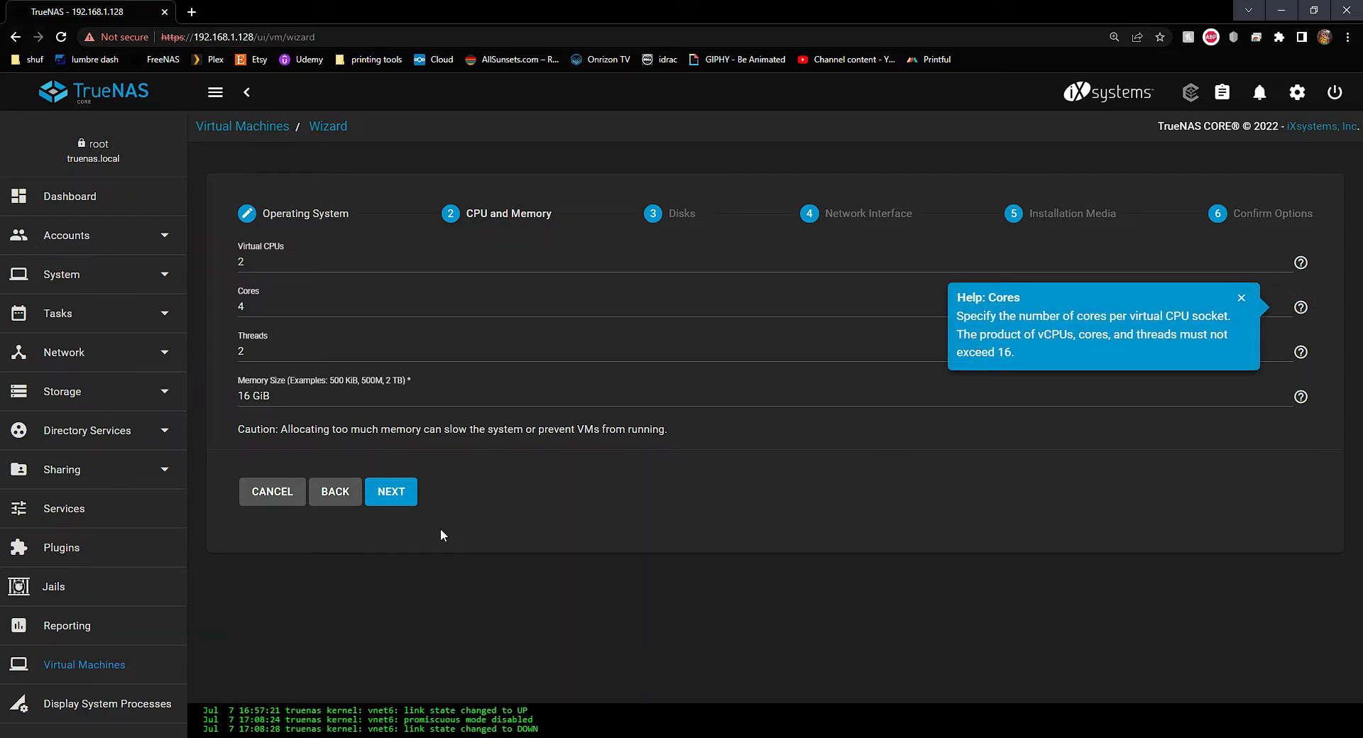
{"action": "left_click", "coordinate": [400, 502]}
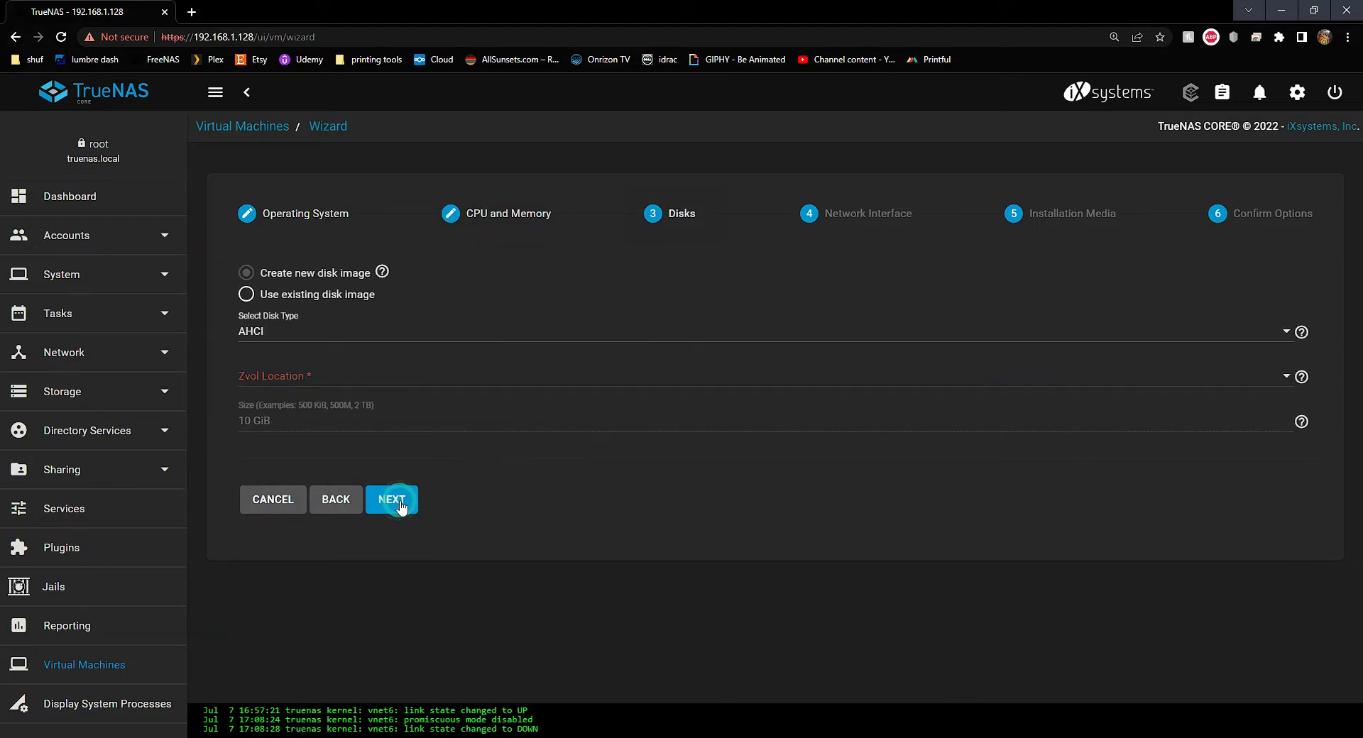
Keep Create new disk image, with VirtIO disk type on the storage zvol location
{"action": "left_click", "coordinate": [246, 294]}
{"action": "left_click", "coordinate": [246, 273]}
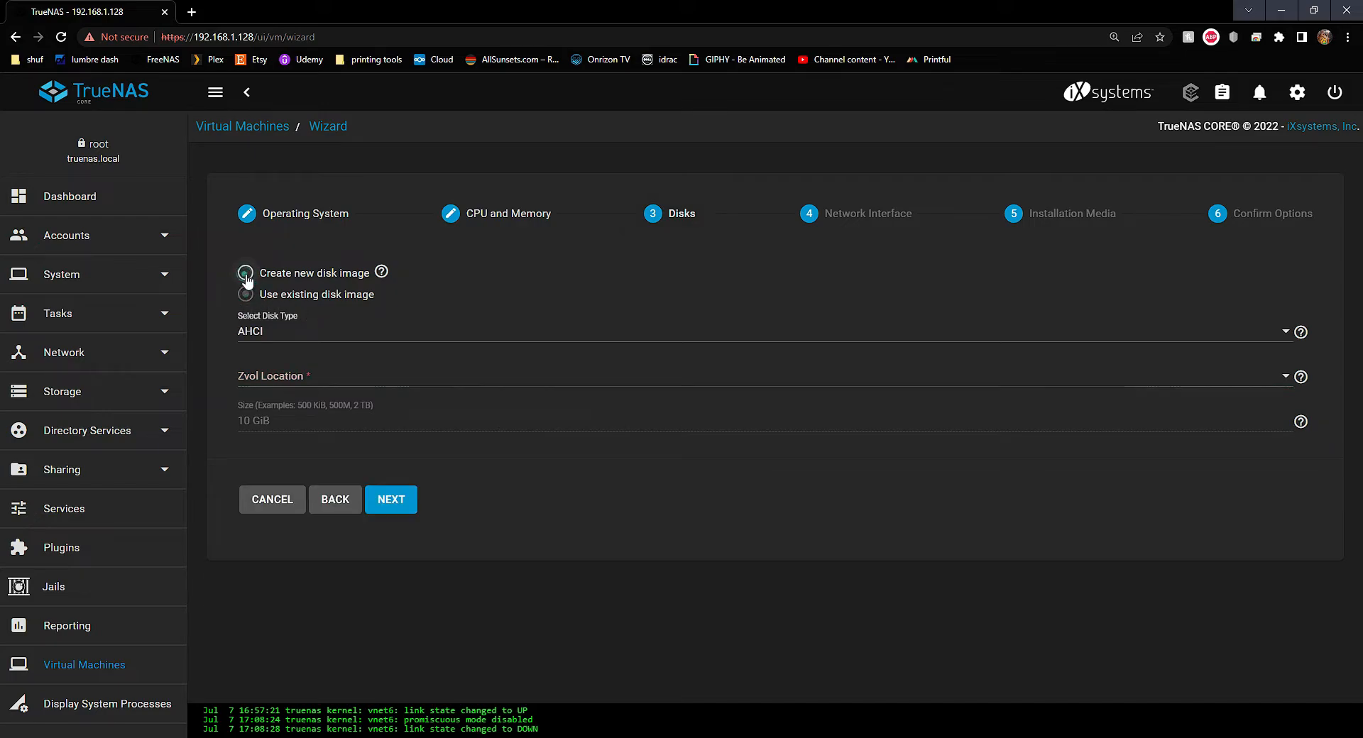
{"action": "left_click", "coordinate": [267, 329]}
{"action": "left_click", "coordinate": [283, 380]}
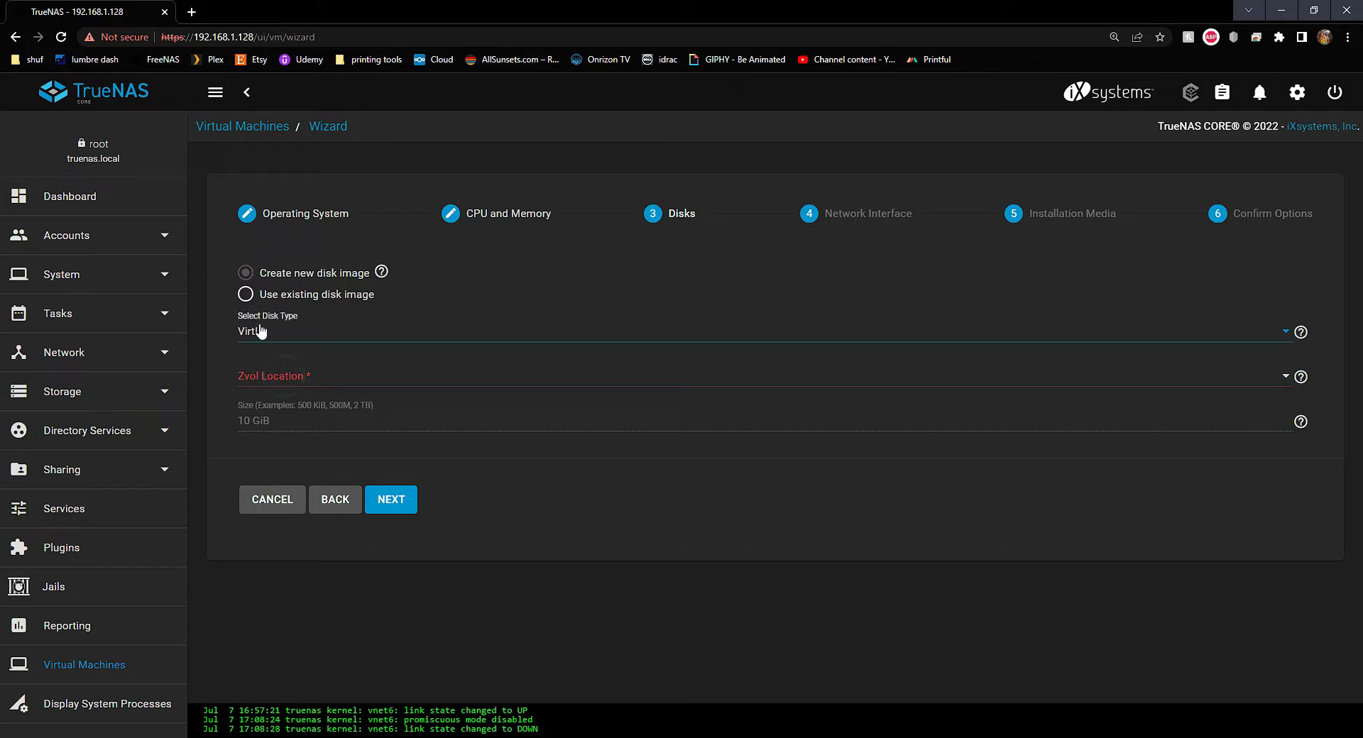
{"action": "left_click", "coordinate": [319, 375]}
{"action": "left_click", "coordinate": [280, 394]}
Keep storage as the zvol location and set the disk size to 1000 GiB
{"action": "left_click", "coordinate": [320, 387]}
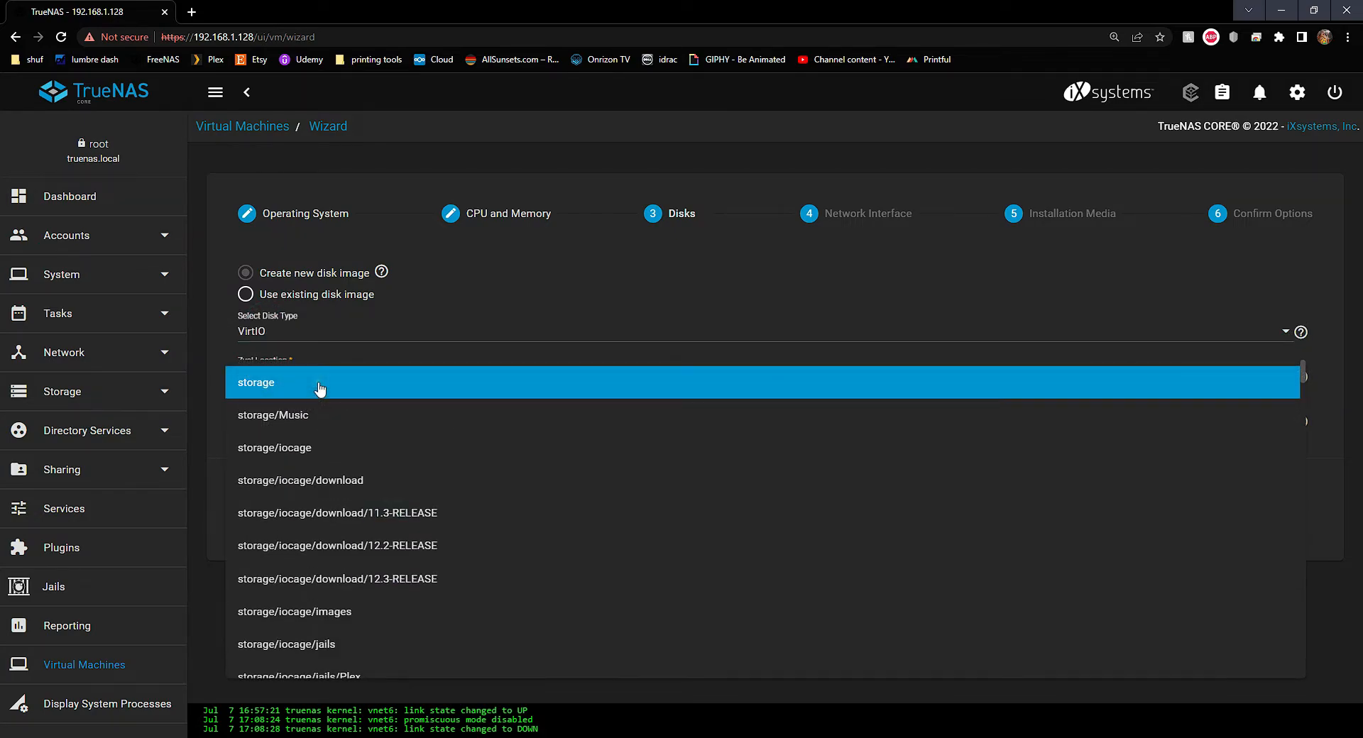
{"action": "scroll", "coordinate": [353, 529], "scroll_direction": "down", "scroll_amount": 5}
{"action": "scroll", "coordinate": [355, 504], "scroll_direction": "up", "scroll_amount": 3}
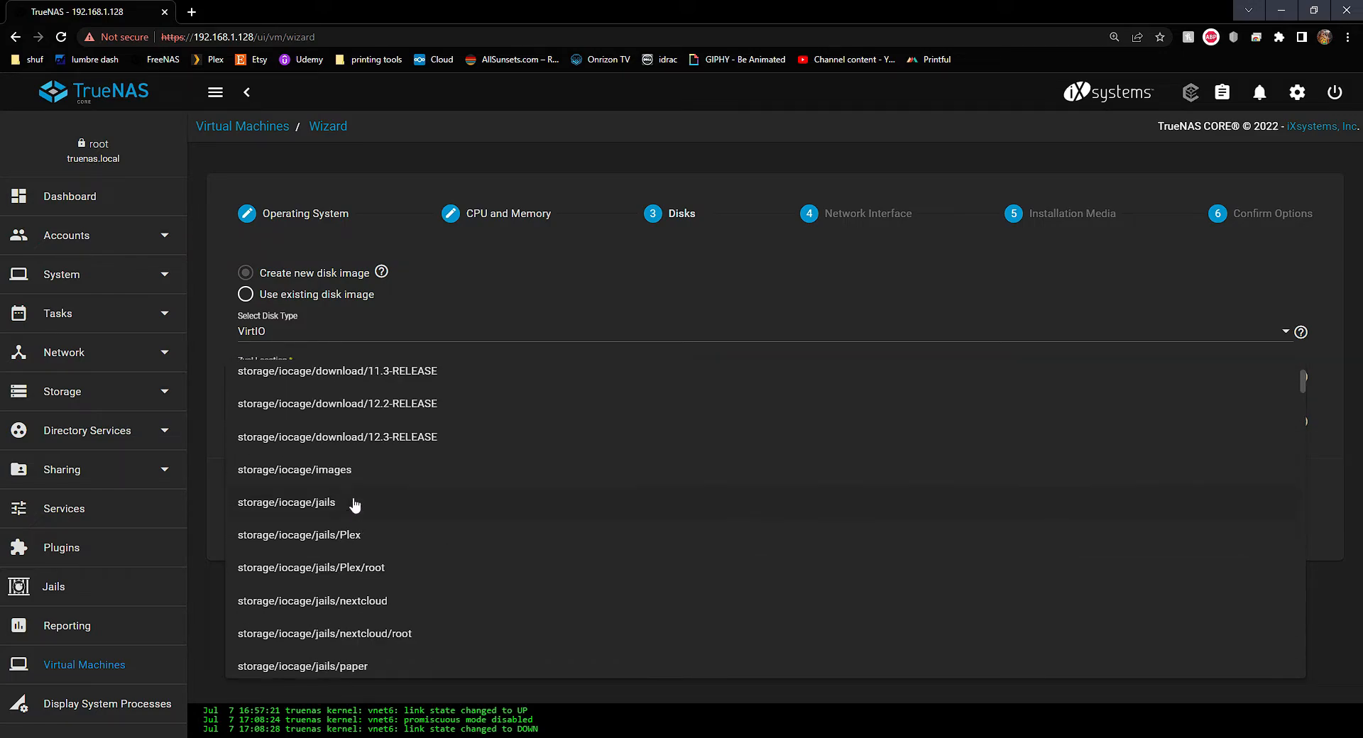
{"action": "scroll", "coordinate": [355, 504], "scroll_direction": "up", "scroll_amount": 2}
{"action": "left_click", "coordinate": [298, 391]}
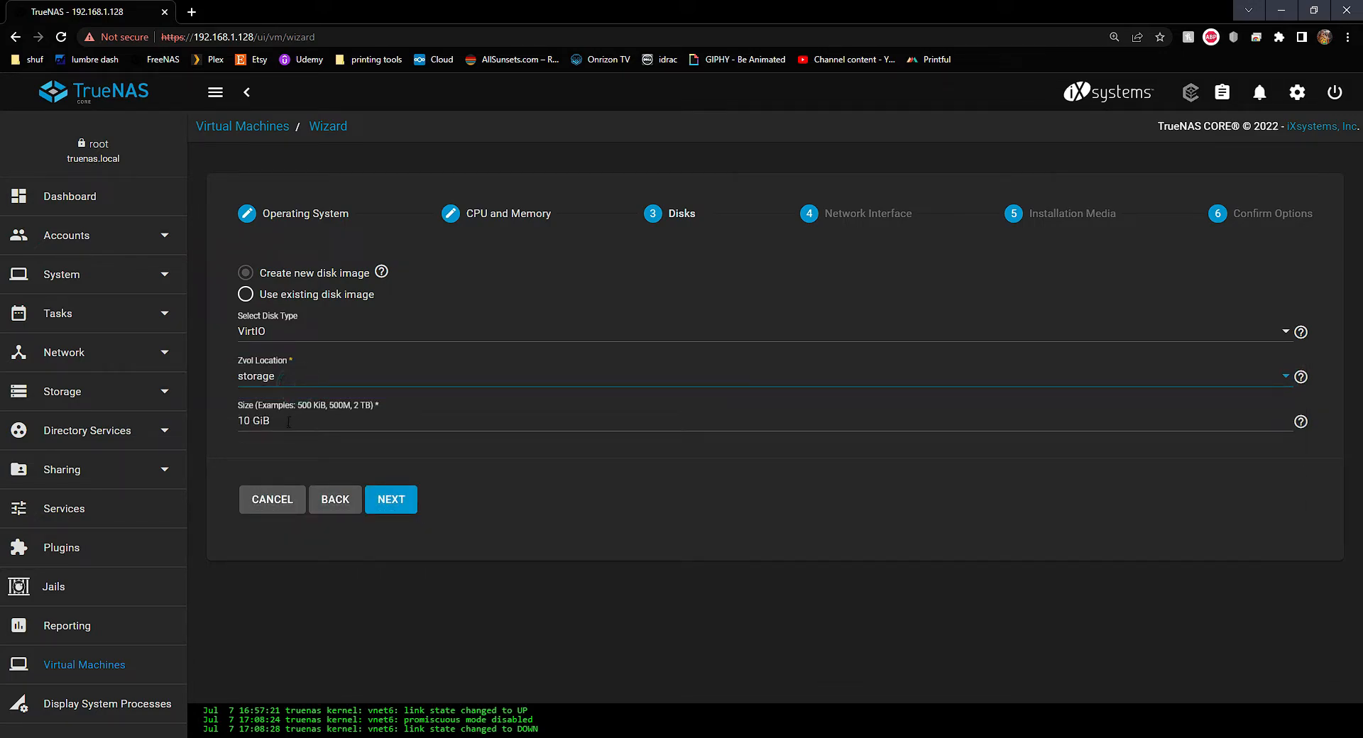
{"action": "left_click", "coordinate": [248, 420]}
{"action": "type", "text": "00"}
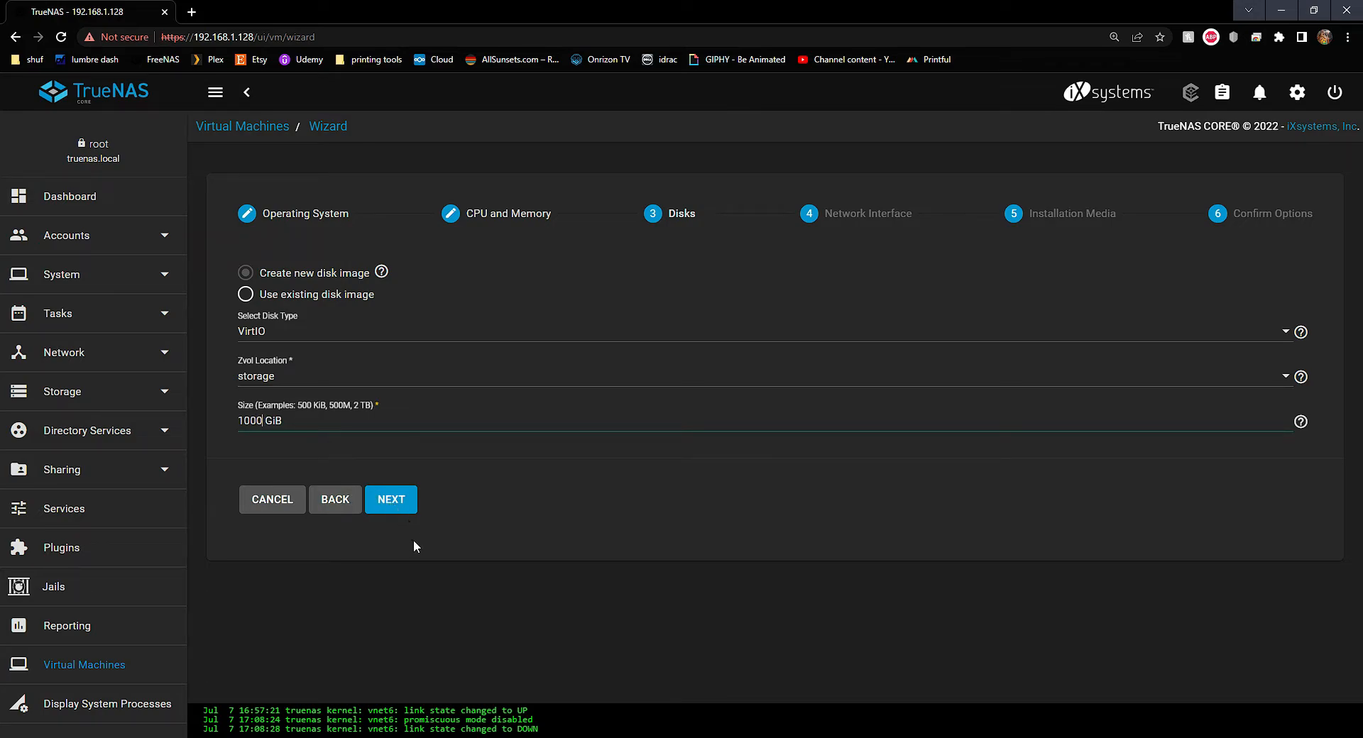
{"action": "left_click", "coordinate": [392, 501]}
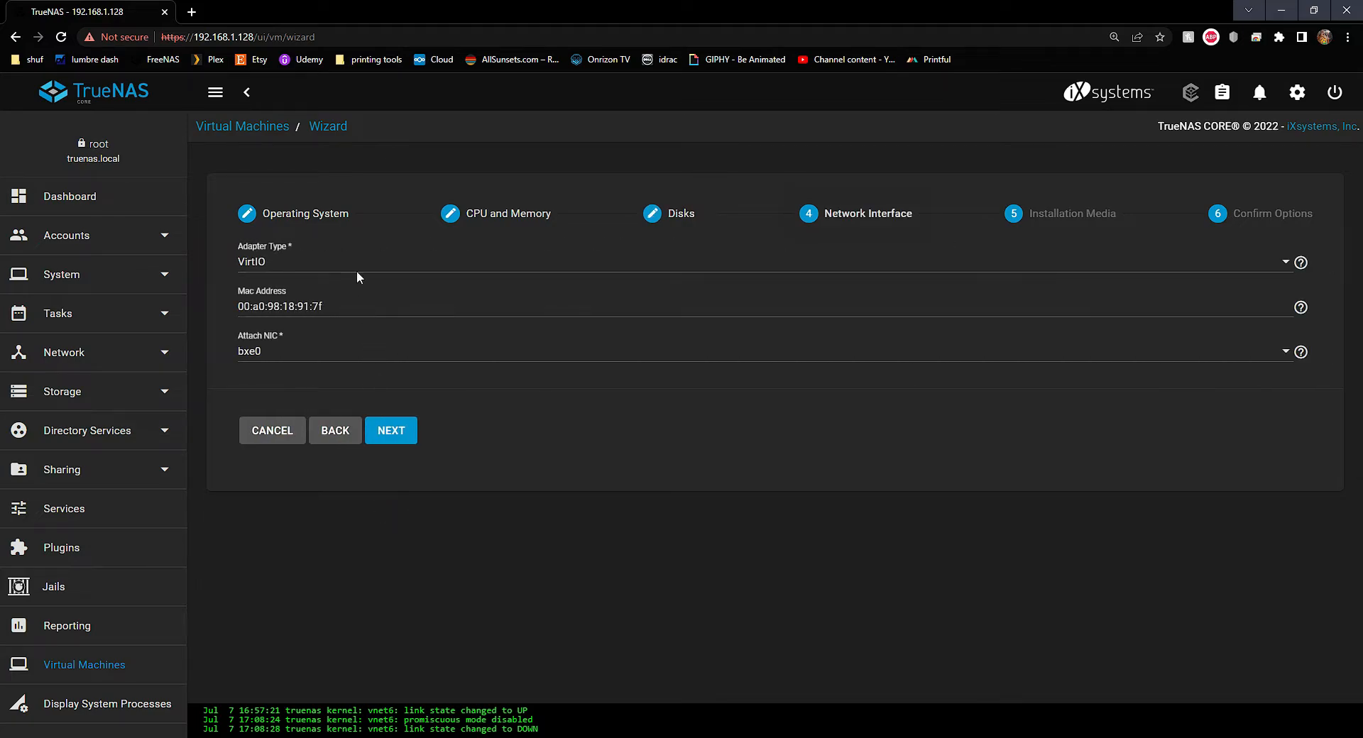
Keep the VirtIO adapter type and paste in a replacement MAC address
{"action": "left_click", "coordinate": [315, 262]}
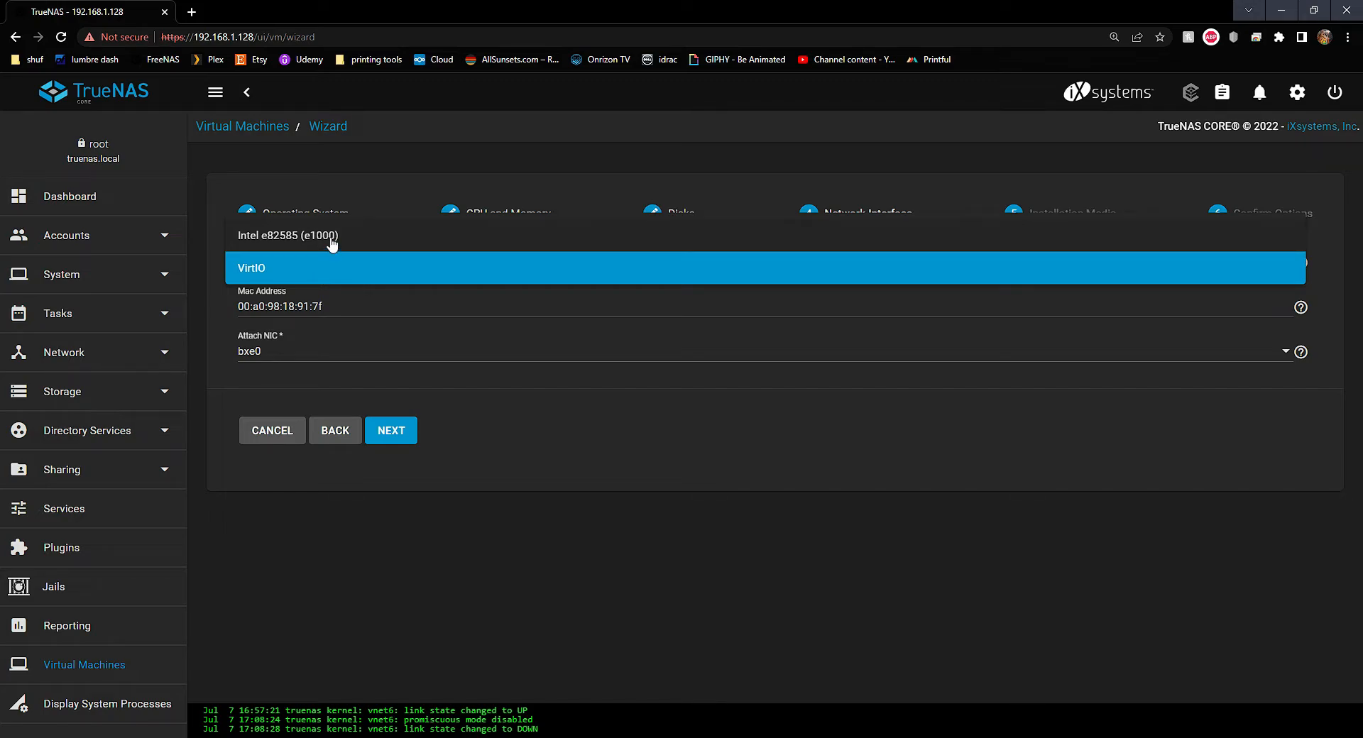
{"action": "left_click", "coordinate": [319, 277]}
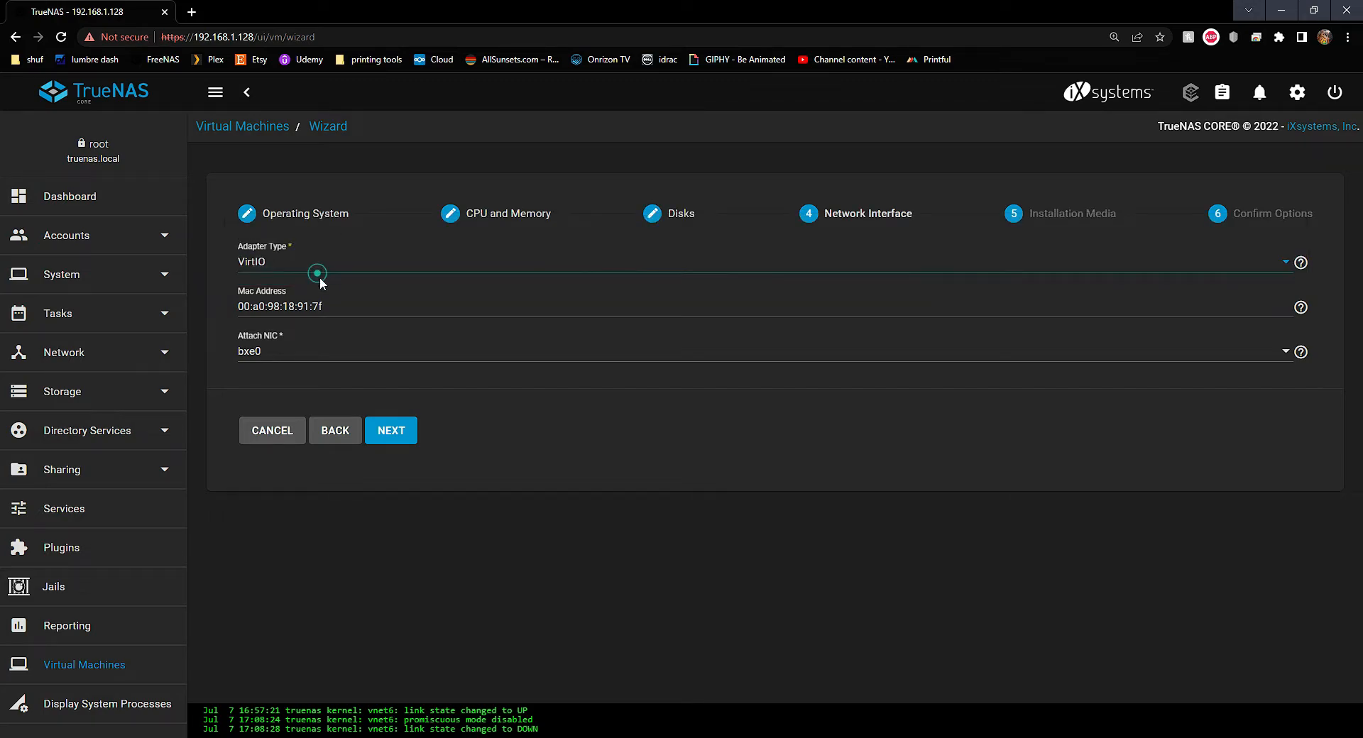
{"action": "left_click_drag", "start_coordinate": [326, 306], "coordinate": [237, 306]}
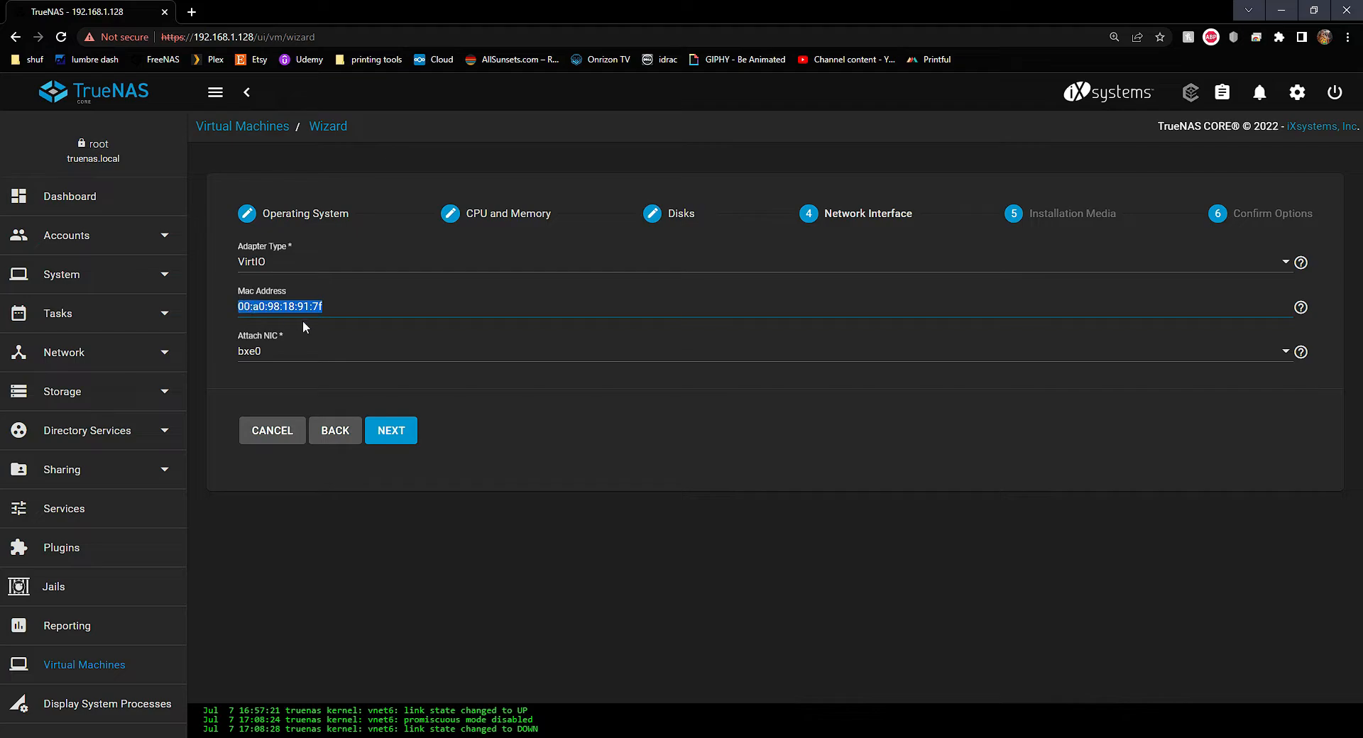
{"action": "left_click", "coordinate": [335, 307]}
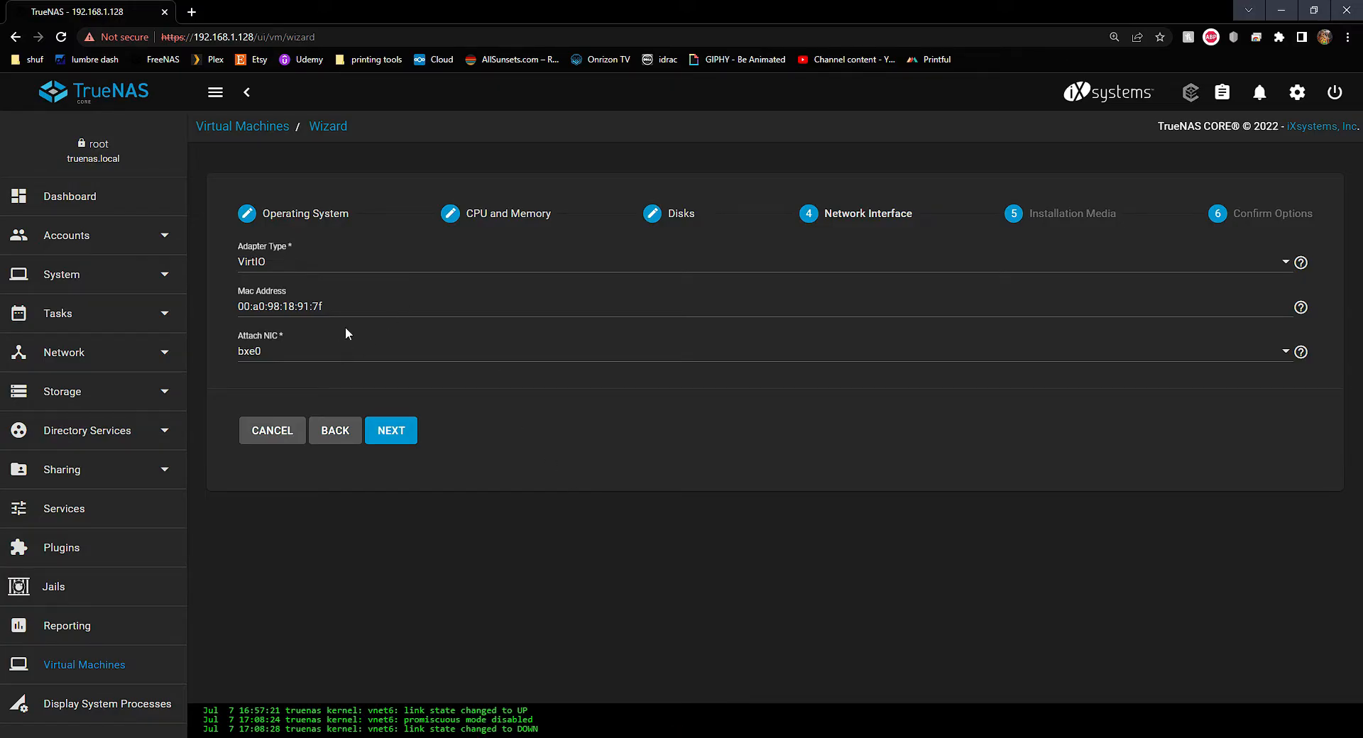
{"action": "left_click_drag", "start_coordinate": [354, 307], "coordinate": [232, 321]}
{"action": "type", "text": "00:a0:98:09:a0:25"}
Attach the NIC to the host interface bxe0
{"action": "left_click", "coordinate": [259, 352]}
{"action": "left_click", "coordinate": [258, 355]}
{"action": "left_click", "coordinate": [364, 362]}
{"action": "left_click", "coordinate": [352, 364]}
{"action": "left_click", "coordinate": [348, 364]}
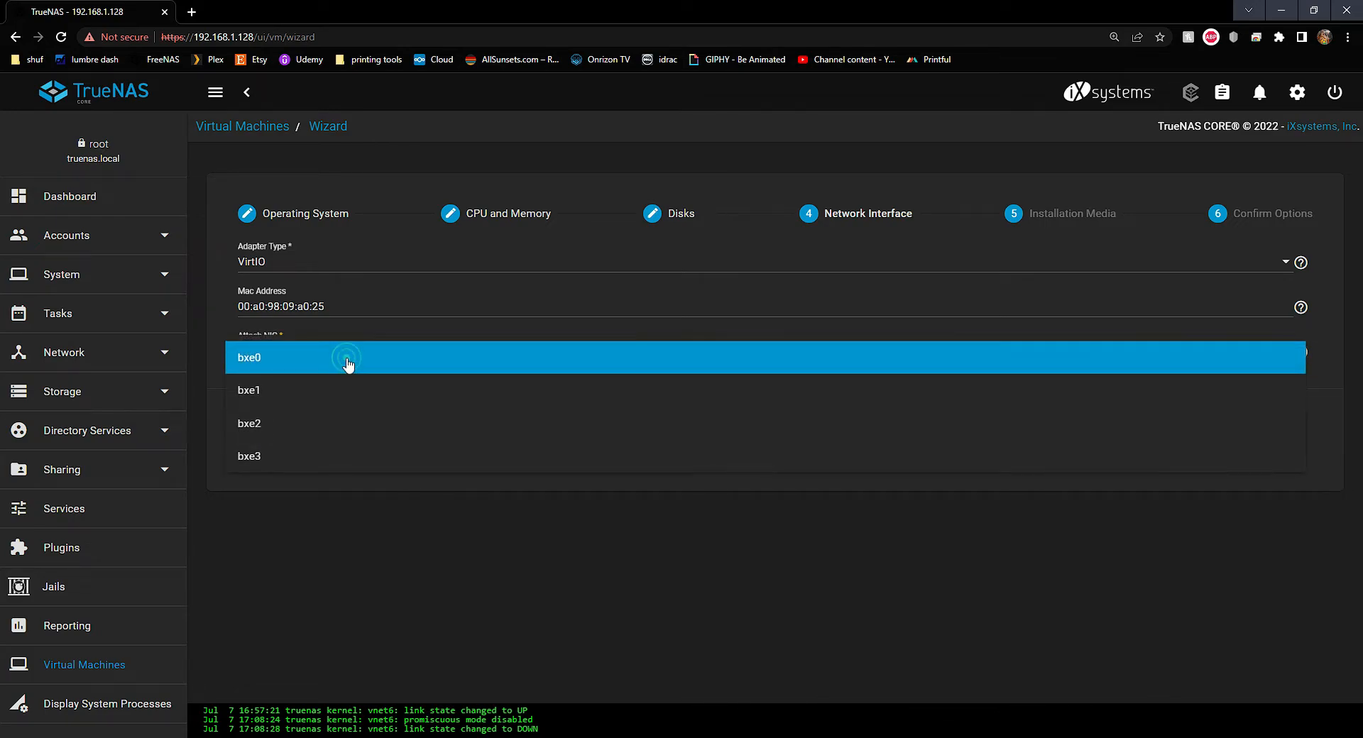
{"action": "left_click", "coordinate": [311, 365]}
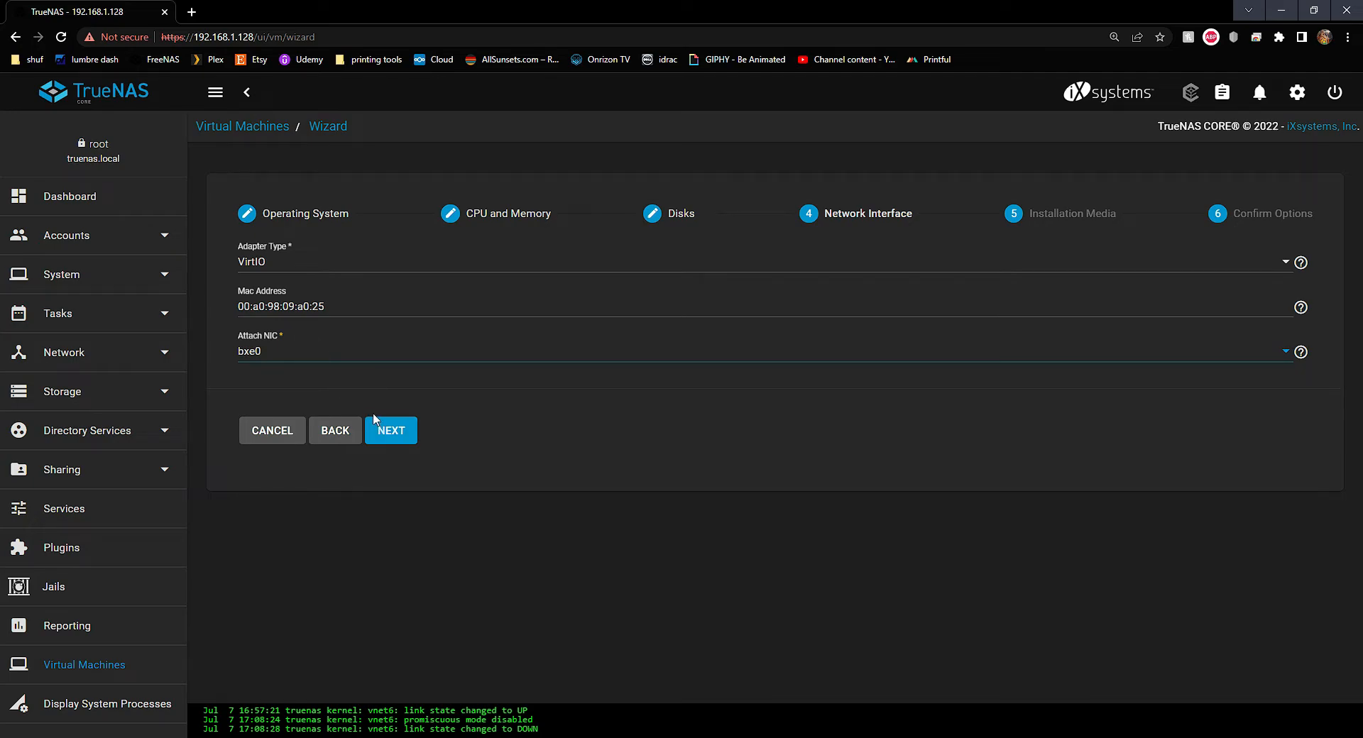
{"action": "left_click", "coordinate": [340, 365]}
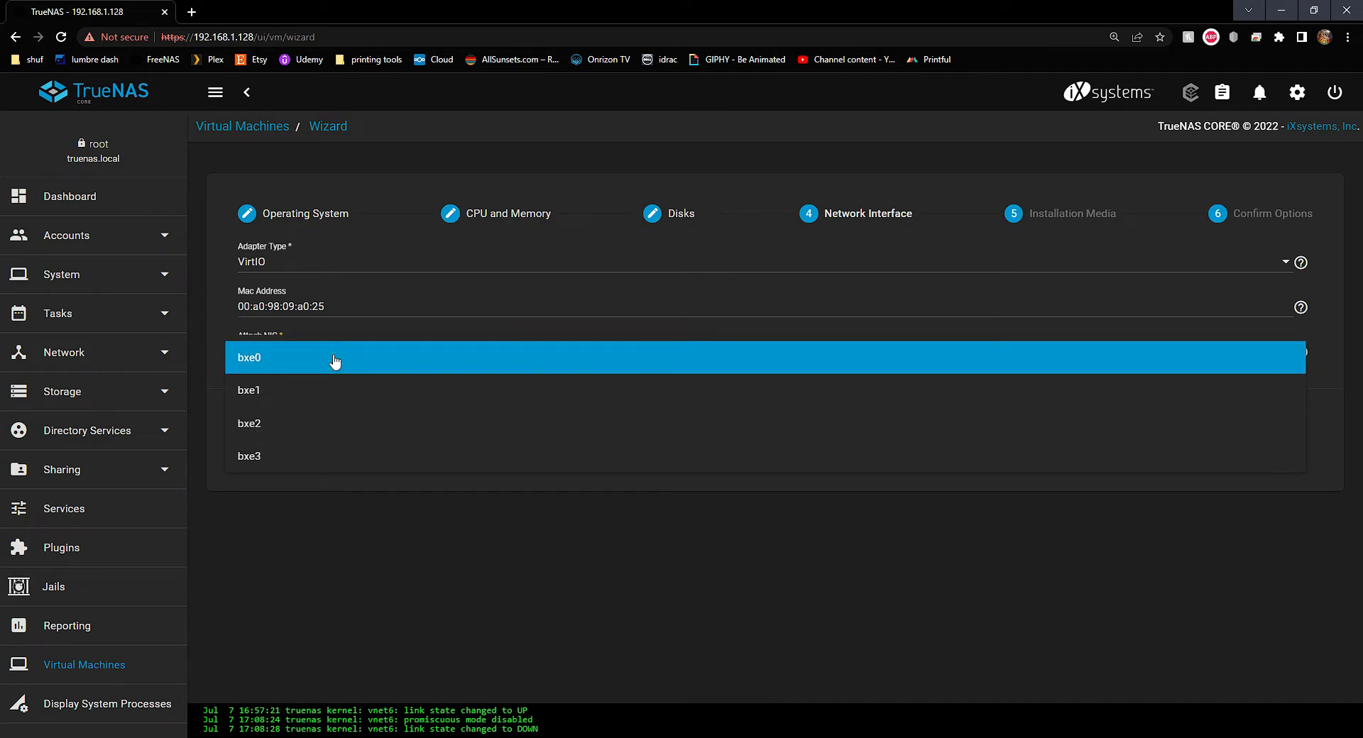
{"action": "left_click", "coordinate": [333, 357]}
{"action": "left_click", "coordinate": [359, 361]}
{"action": "left_click", "coordinate": [274, 370]}
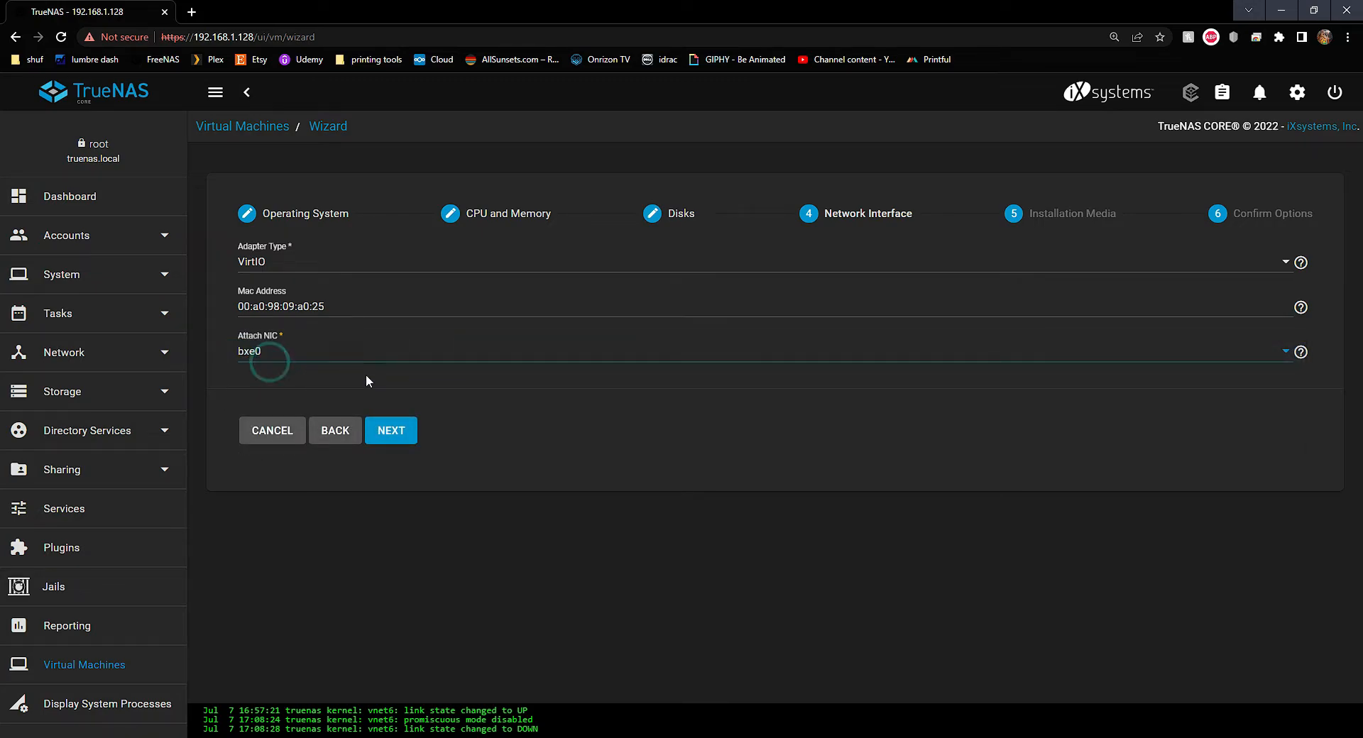
{"action": "left_click", "coordinate": [393, 436]}
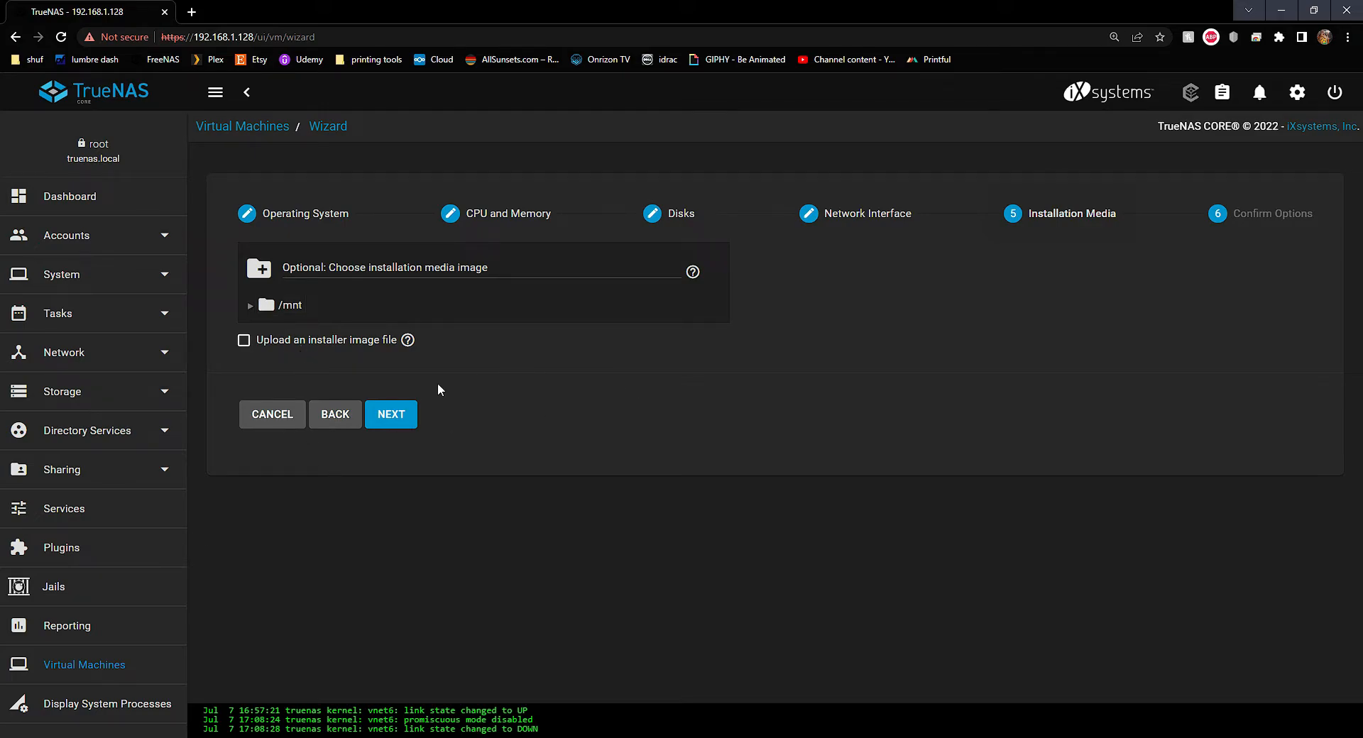
Try uploading a local Ubuntu server ISO with /mnt as the save location
{"action": "left_click", "coordinate": [242, 341]}
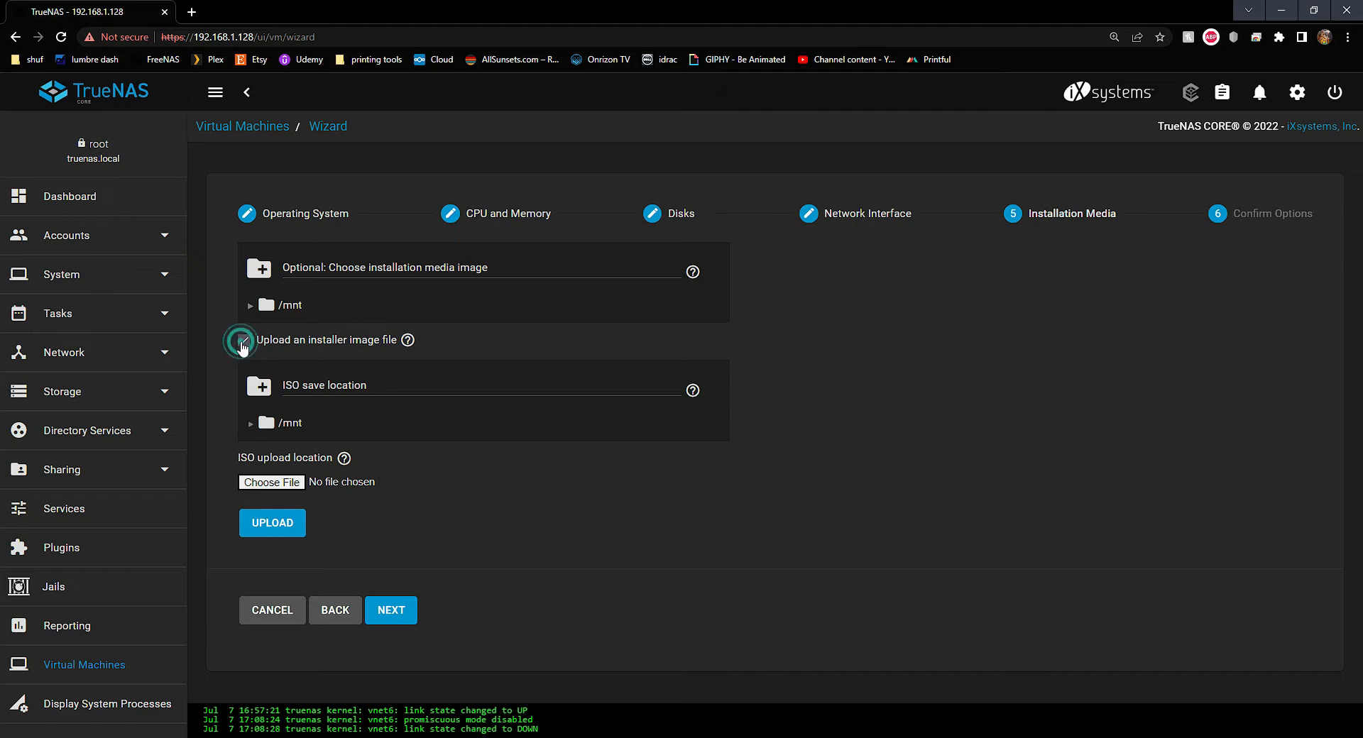
{"action": "left_click", "coordinate": [278, 483]}
{"action": "left_click", "coordinate": [229, 123]}
{"action": "left_click", "coordinate": [326, 359]}
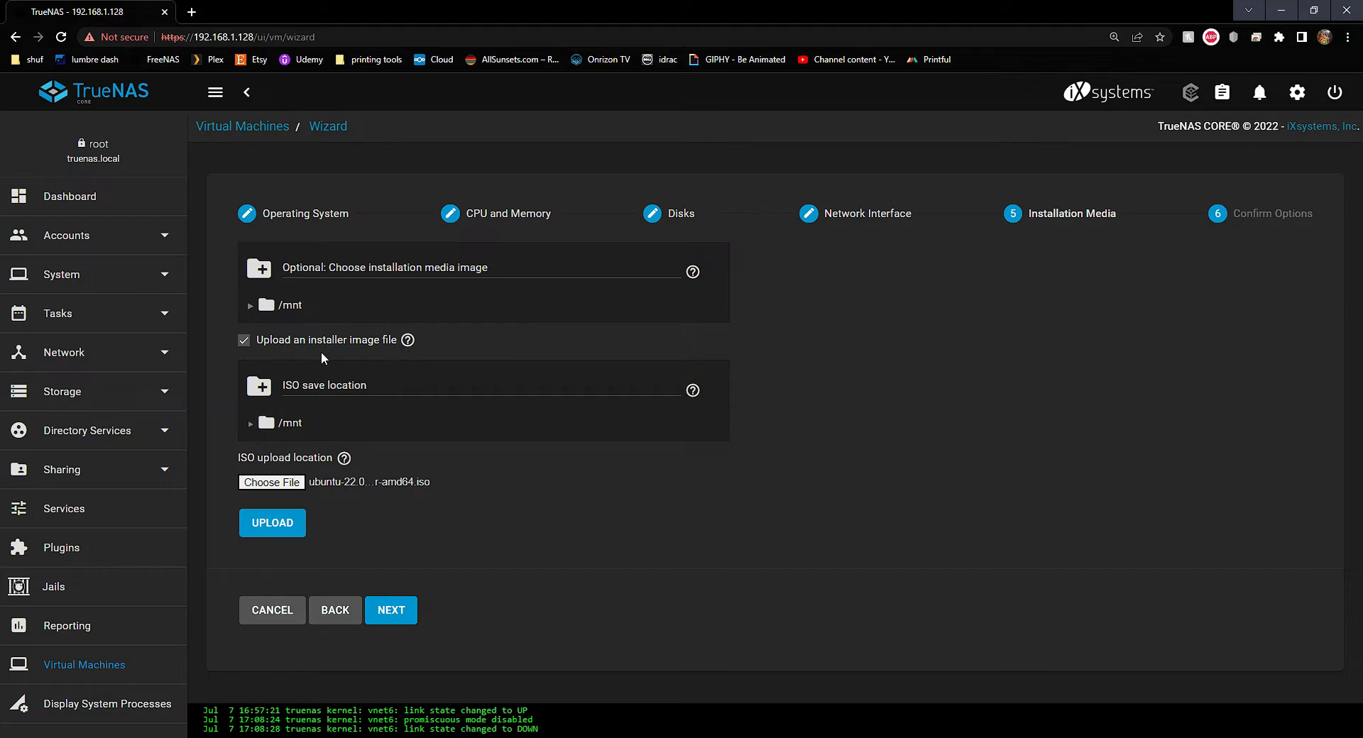
{"action": "left_click", "coordinate": [262, 426]}
{"action": "left_click", "coordinate": [251, 425]}
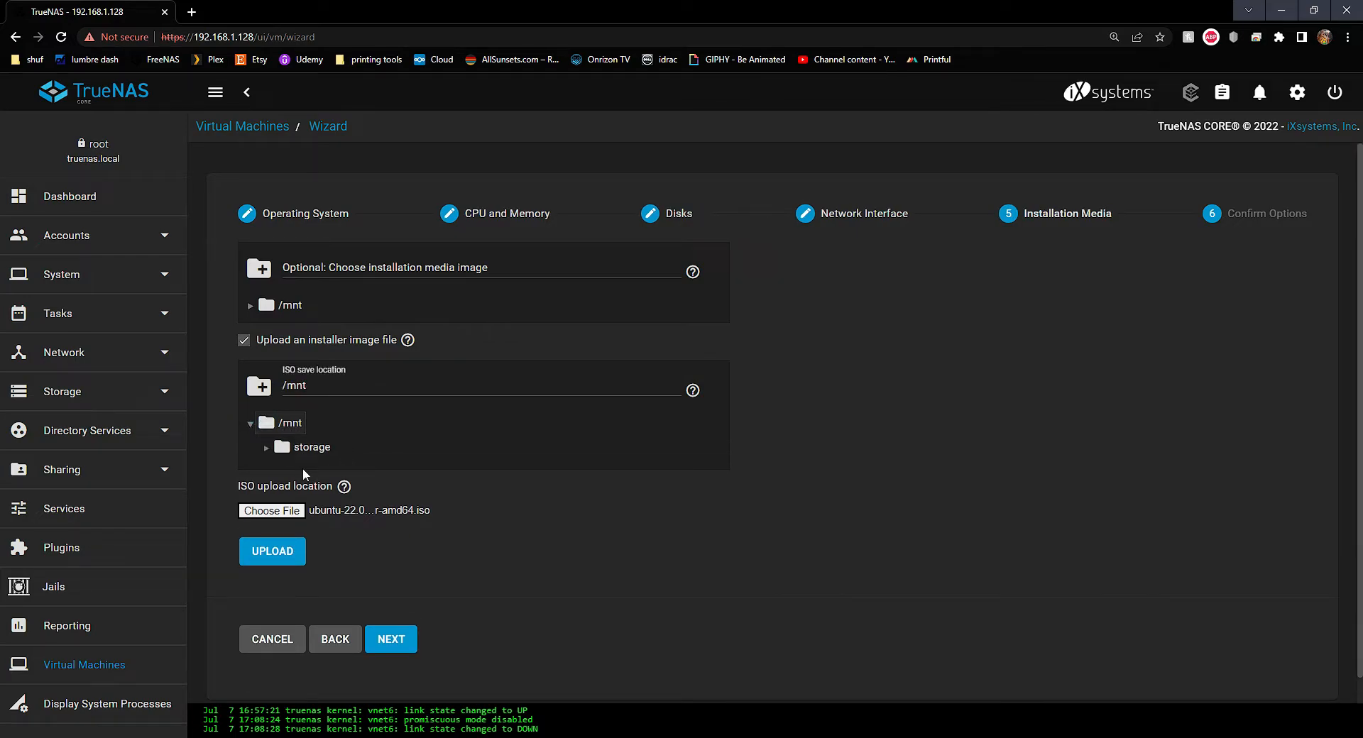
{"action": "left_click", "coordinate": [251, 424]}
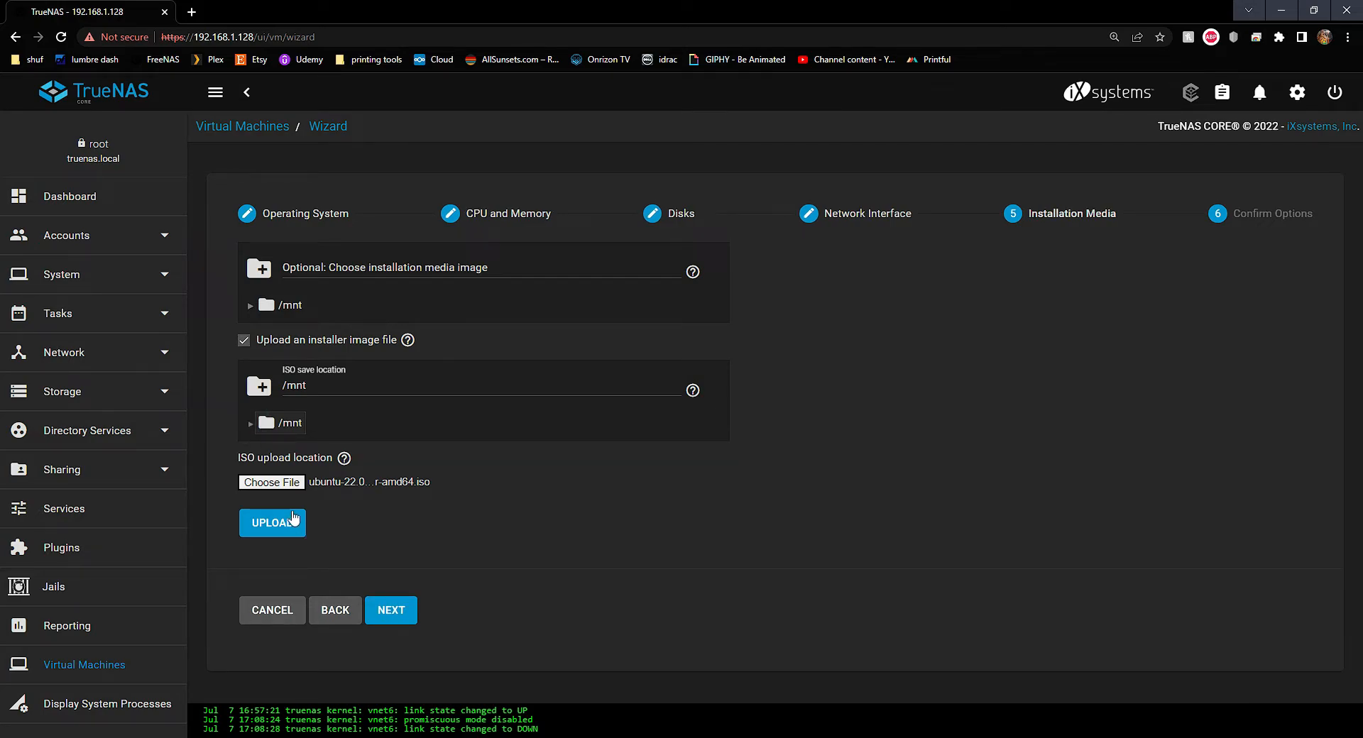
Turn off uploading and choose Rocky-8.5-x86_64-dvd1.iso from /mnt/storage as installation media
{"action": "left_click", "coordinate": [244, 342]}
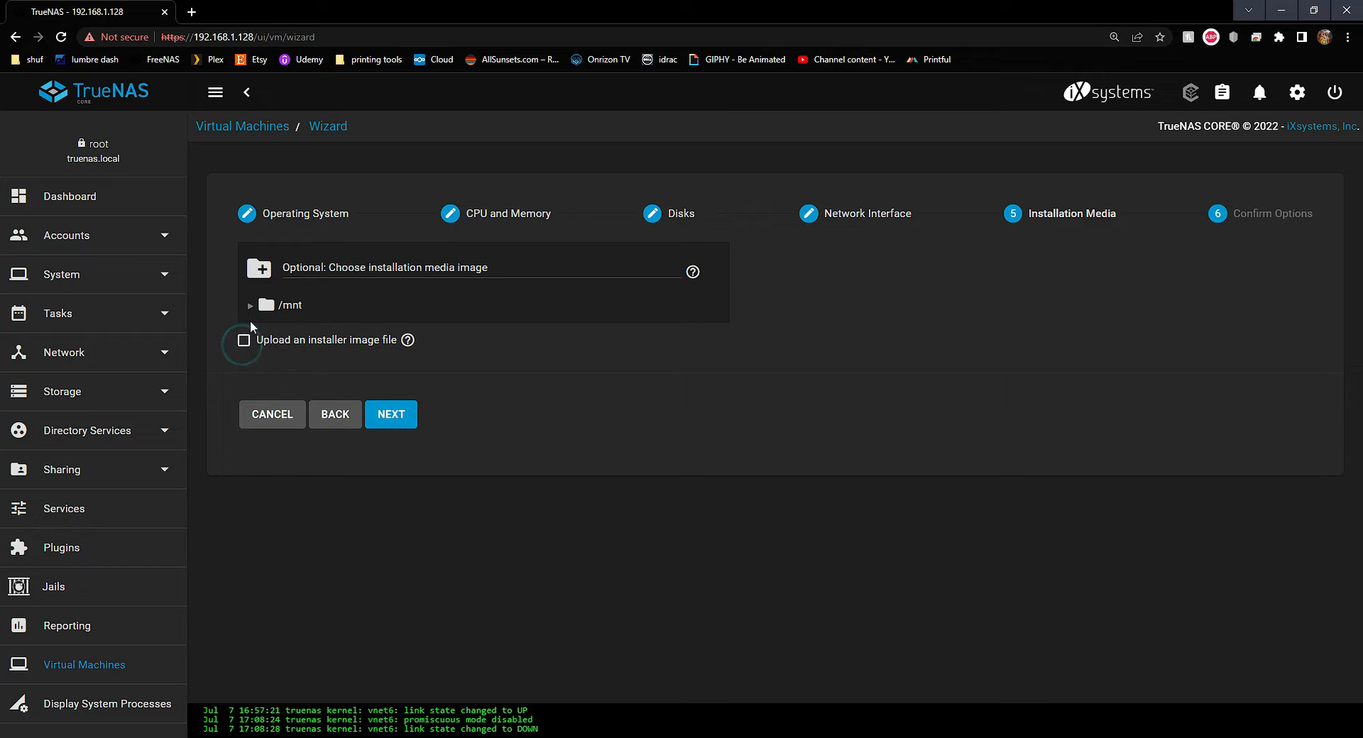
{"action": "left_click", "coordinate": [250, 305]}
{"action": "left_click", "coordinate": [278, 354]}
{"action": "left_click", "coordinate": [267, 353]}
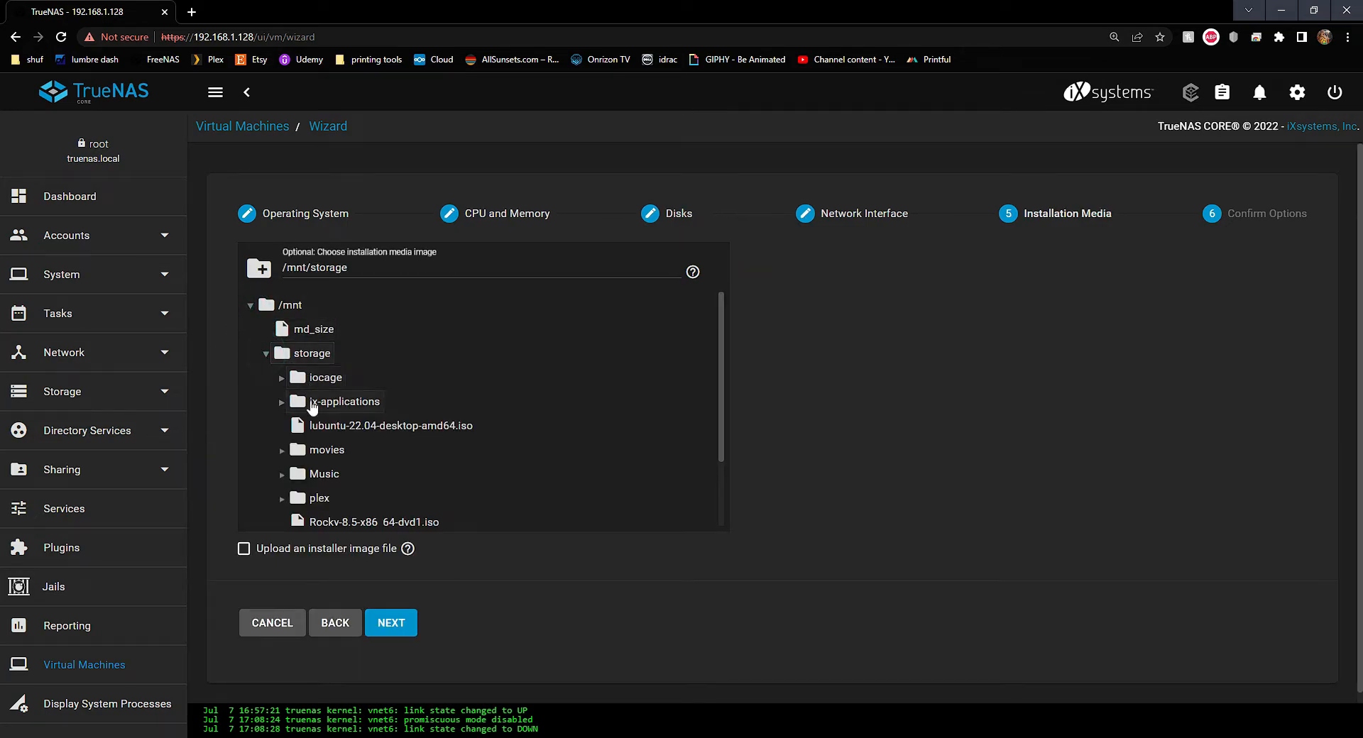
{"action": "scroll", "coordinate": [325, 437], "scroll_direction": "down", "scroll_amount": 1}
{"action": "left_click", "coordinate": [337, 458]}
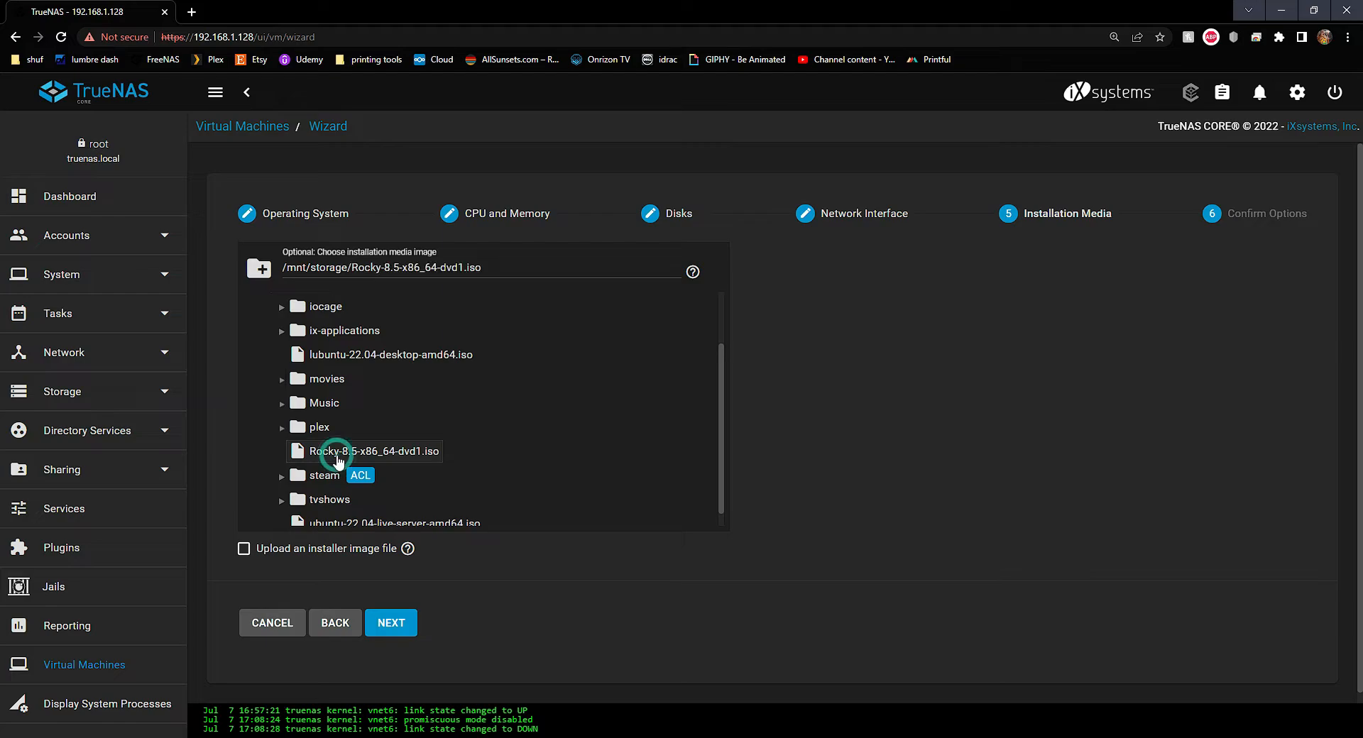
{"action": "left_click", "coordinate": [405, 631]}
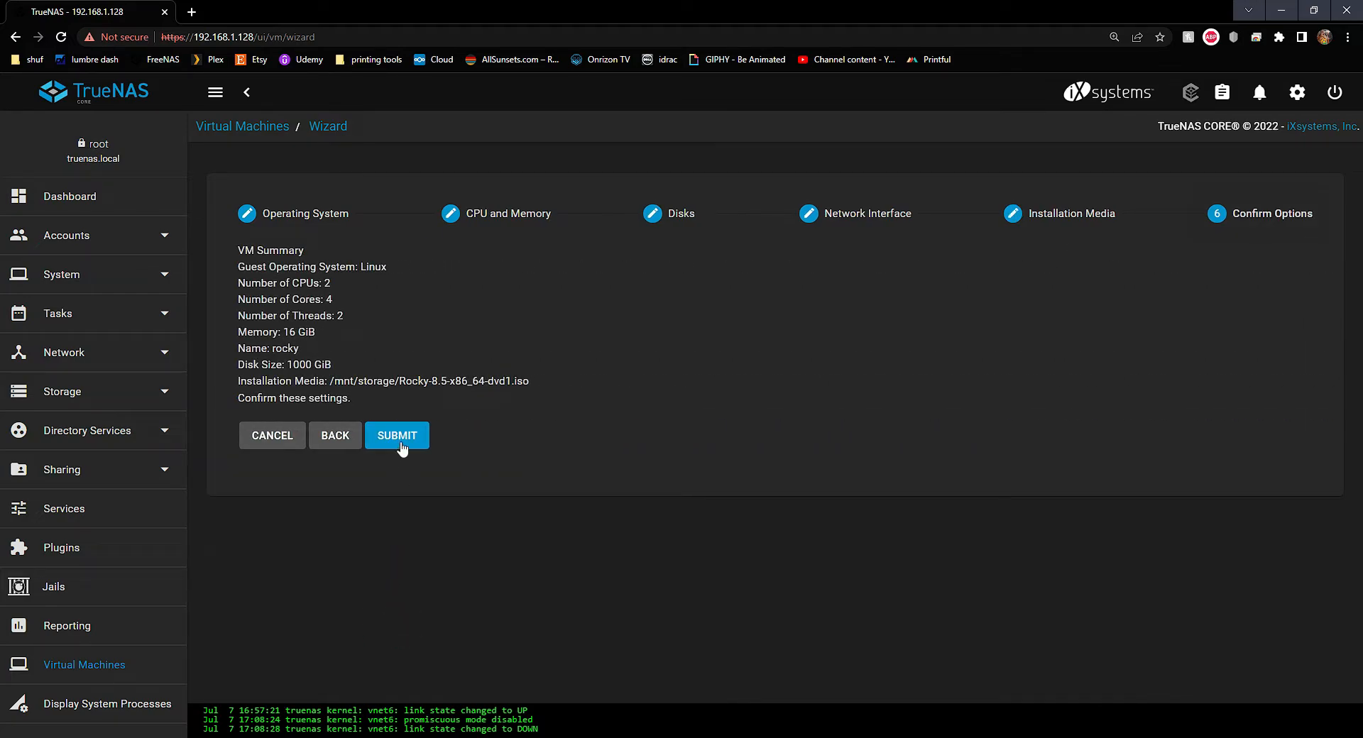
Submit the confirmed settings to create the rockylinux VM
{"action": "left_click", "coordinate": [400, 441]}
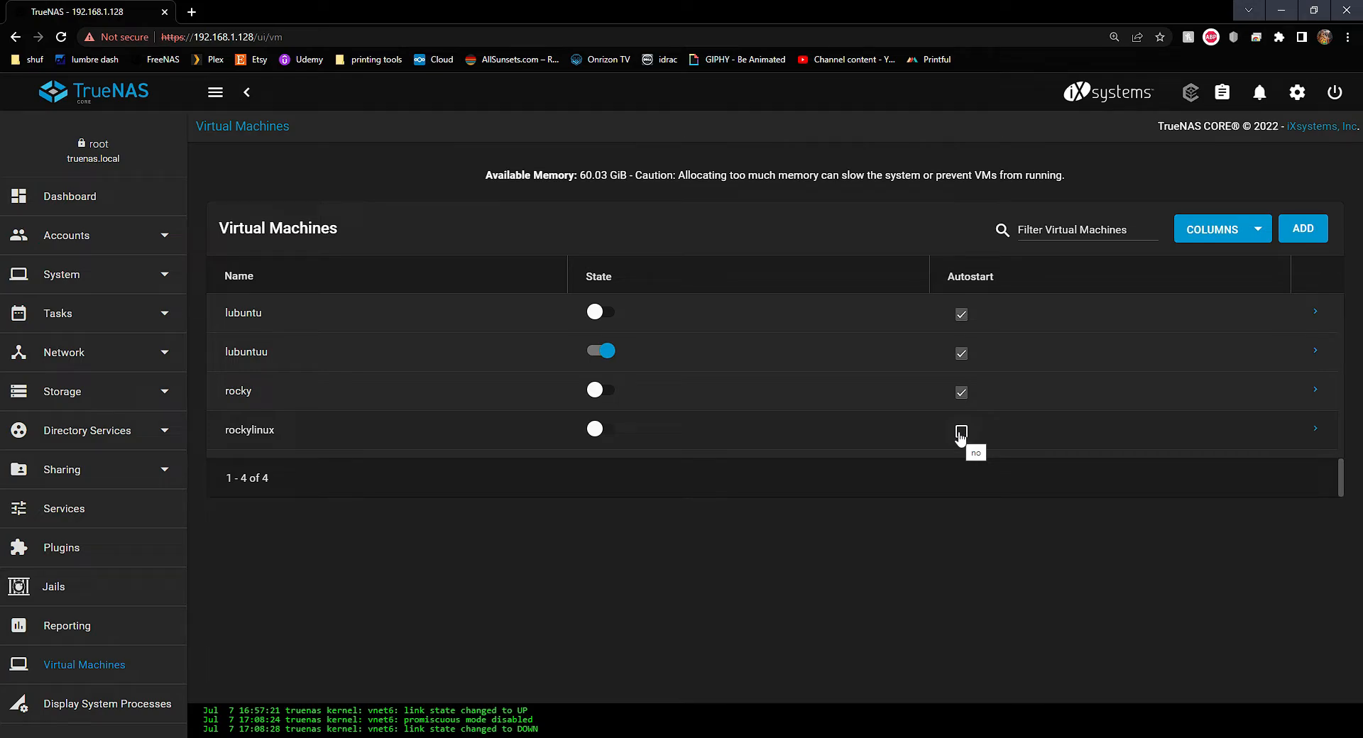
Enable autostart on rockylinux, start it, and briefly view its display console
{"action": "left_click", "coordinate": [961, 430]}
{"action": "left_click", "coordinate": [600, 428]}
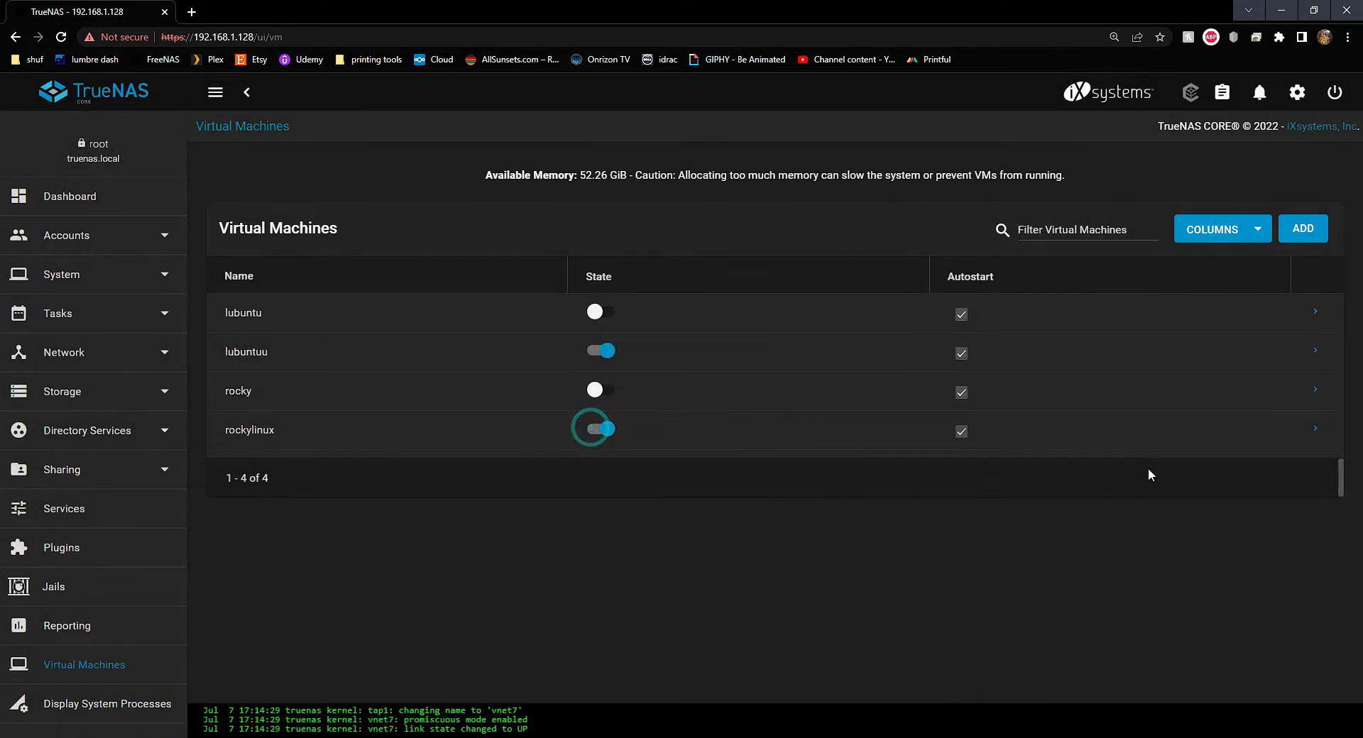
{"action": "left_click", "coordinate": [1315, 430]}
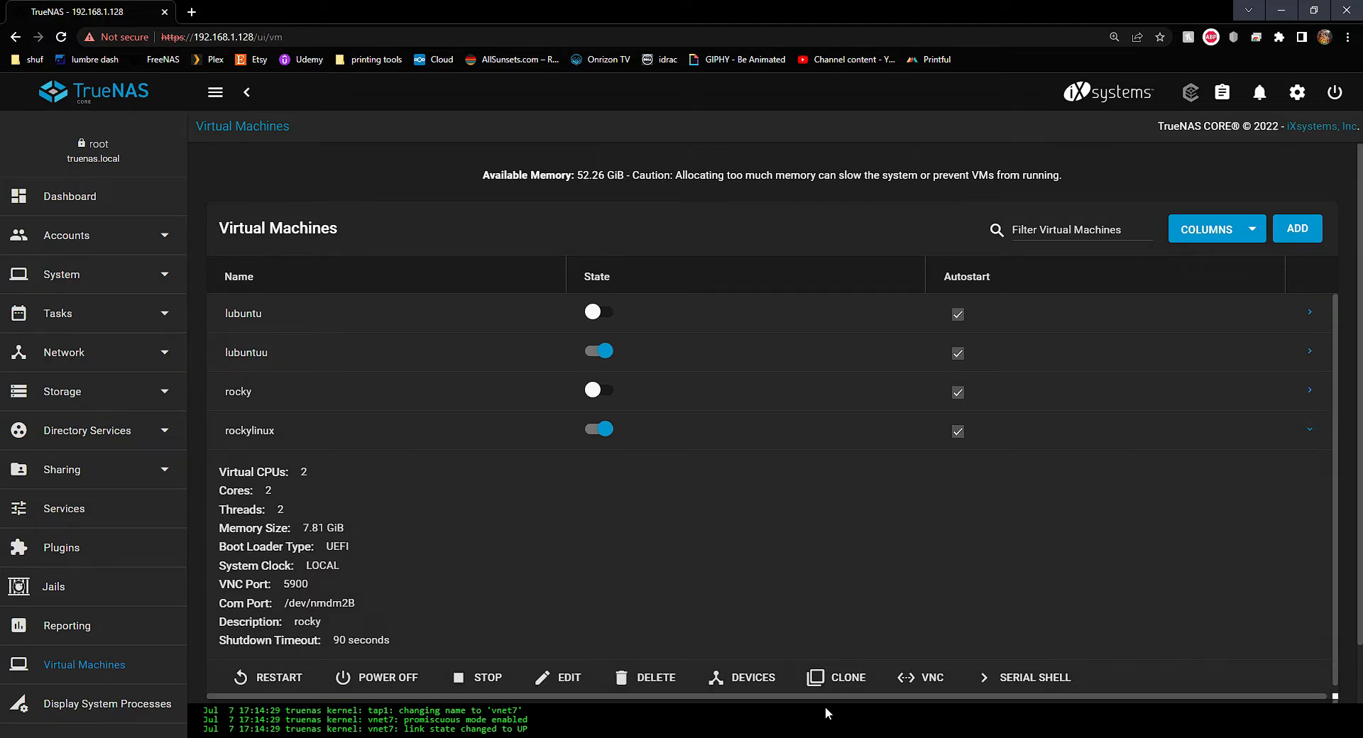
{"action": "left_click", "coordinate": [932, 677]}
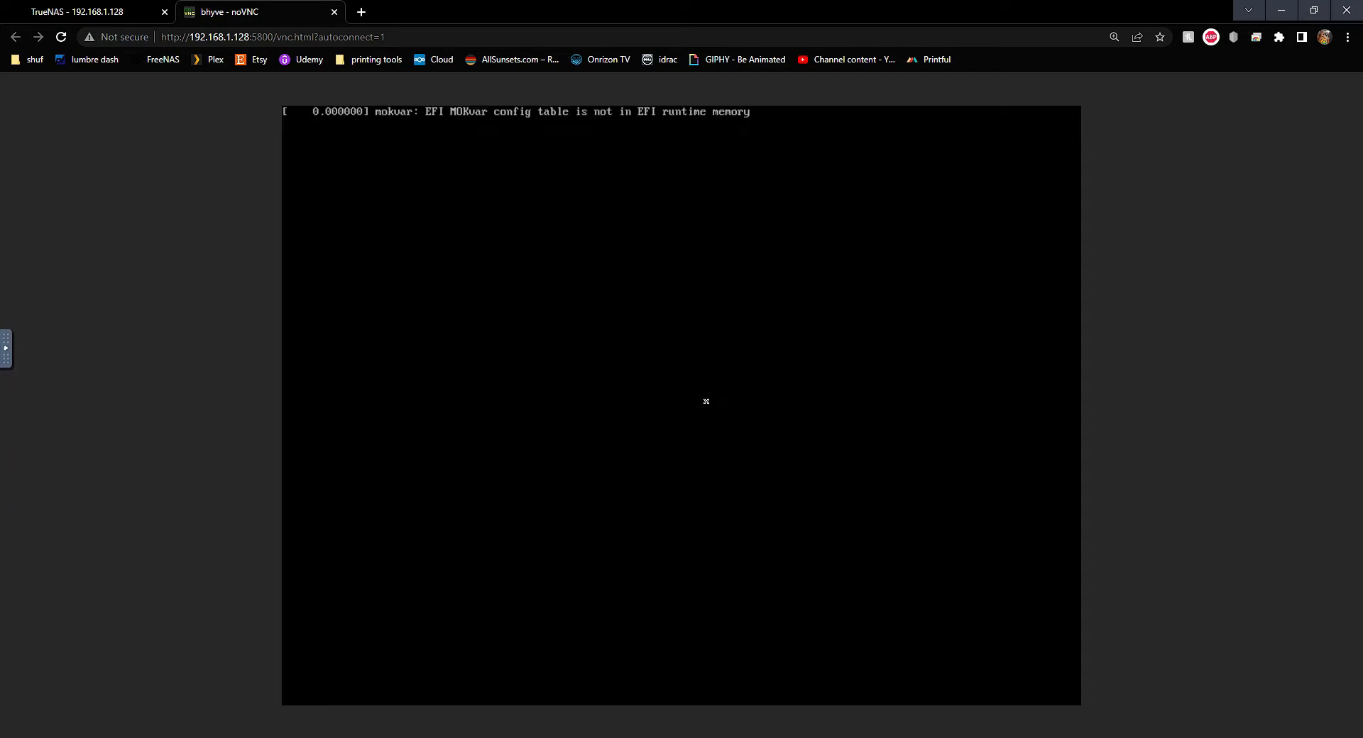
{"action": "left_click", "coordinate": [333, 12]}
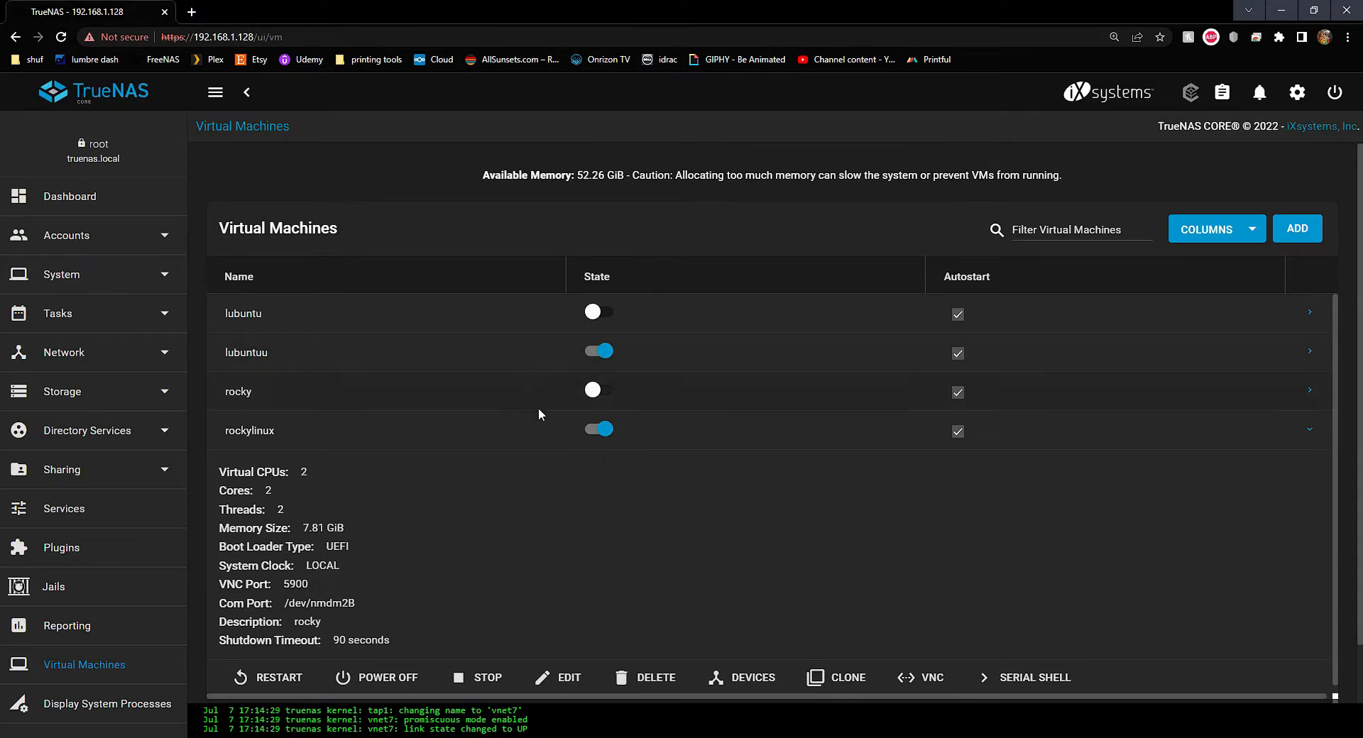
{"action": "scroll", "coordinate": [565, 435], "scroll_direction": "down", "scroll_amount": 1}
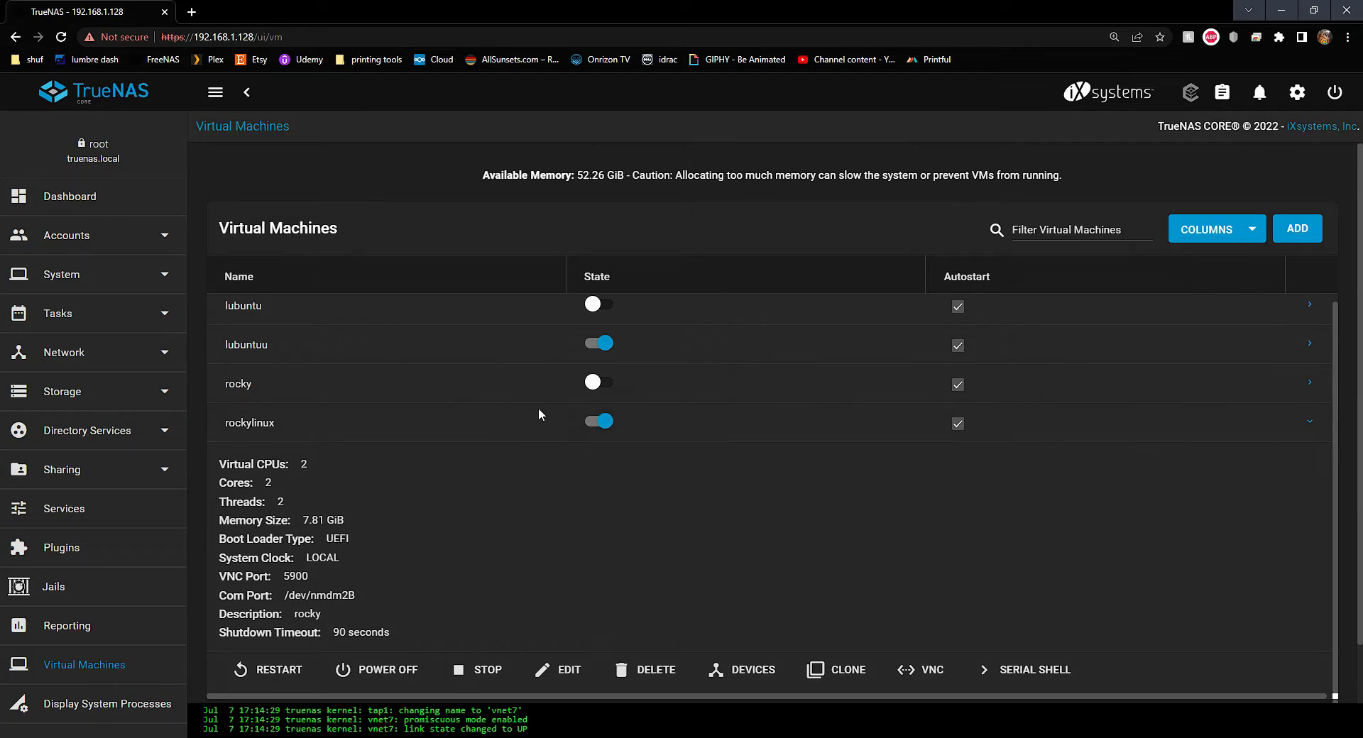
Turn off rockylinux autostart and stop the VM
{"action": "left_click", "coordinate": [958, 428]}
{"action": "left_click", "coordinate": [609, 424]}
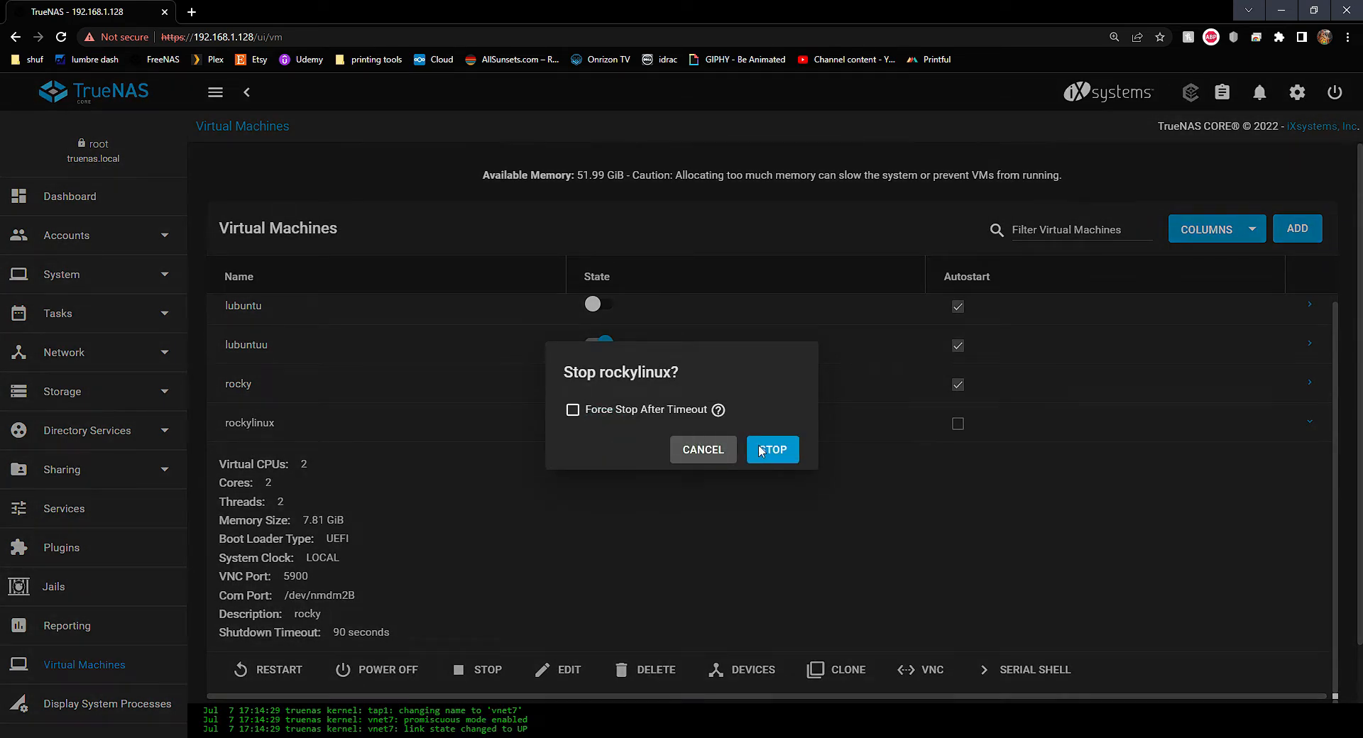
{"action": "left_click", "coordinate": [772, 449]}
{"action": "left_click", "coordinate": [630, 444]}
Power on the rocky VM and open its remote console from its details
{"action": "left_click", "coordinate": [598, 384]}
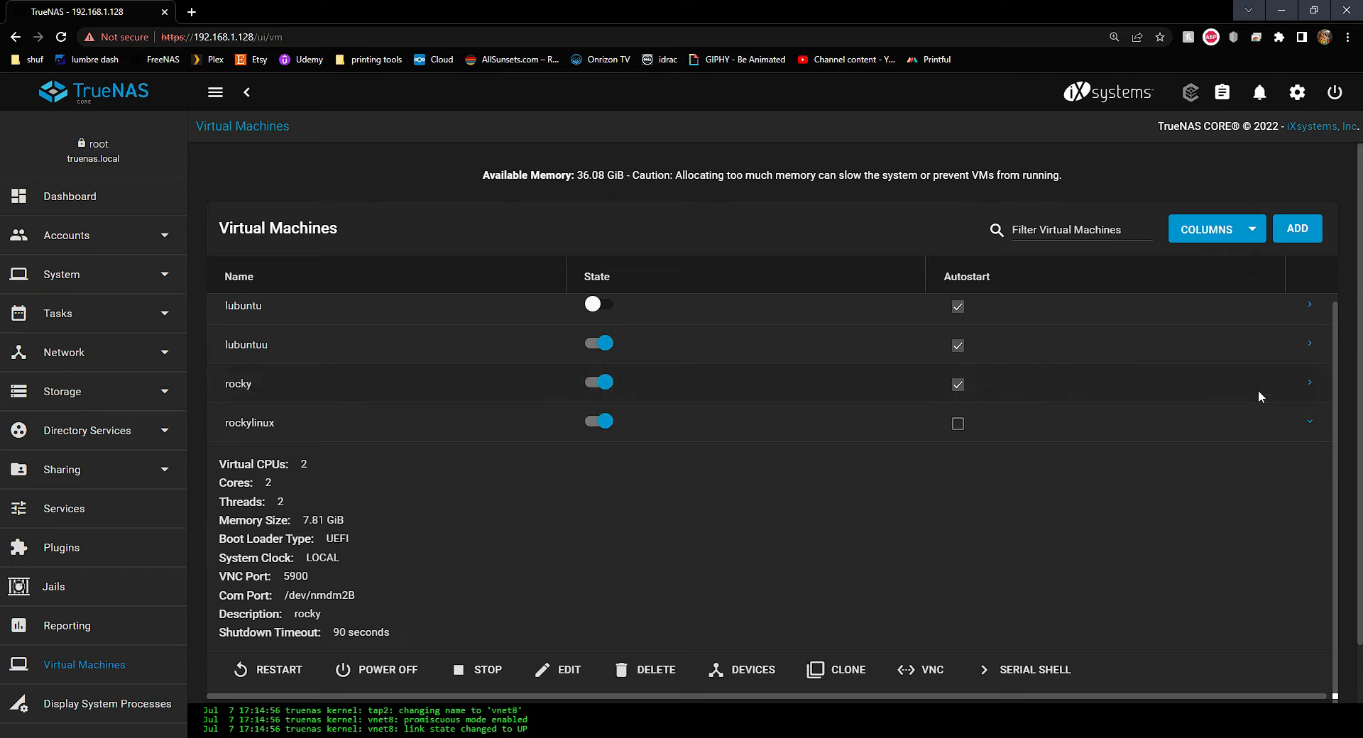
{"action": "left_click", "coordinate": [1315, 383]}
{"action": "left_click", "coordinate": [1310, 384]}
{"action": "left_click", "coordinate": [941, 634]}
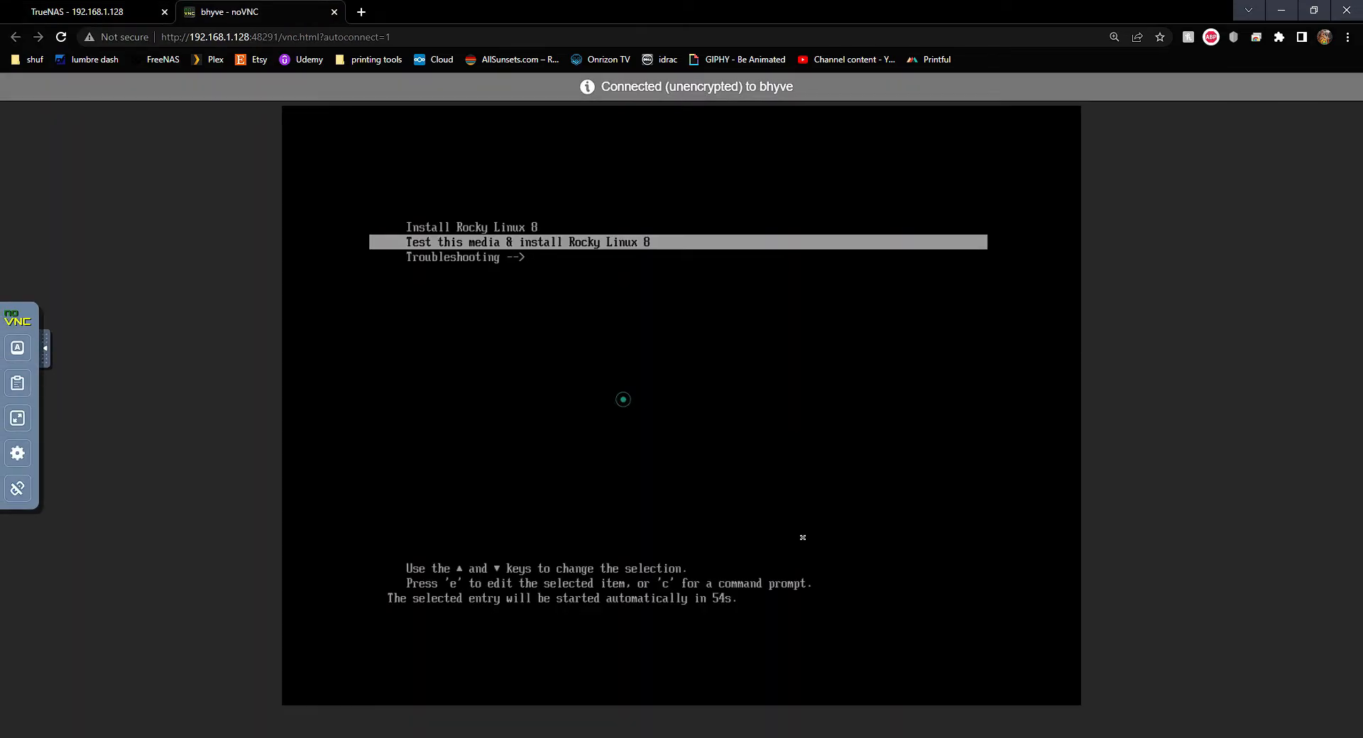
Boot the Install Rocky Linux 8 entry and keep English (United States) as the language
{"action": "key", "text": "Up"}
{"action": "key", "text": "Return"}
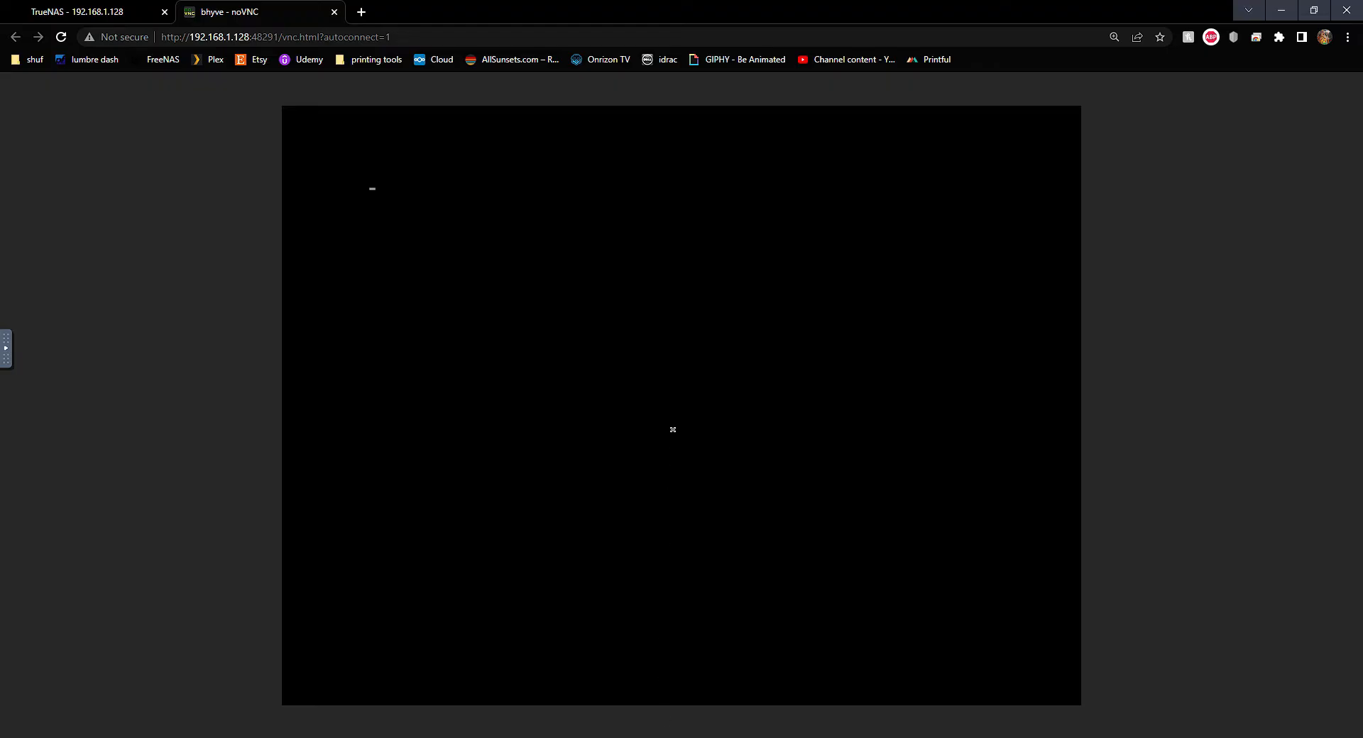
{"action": "left_click", "coordinate": [673, 398]}
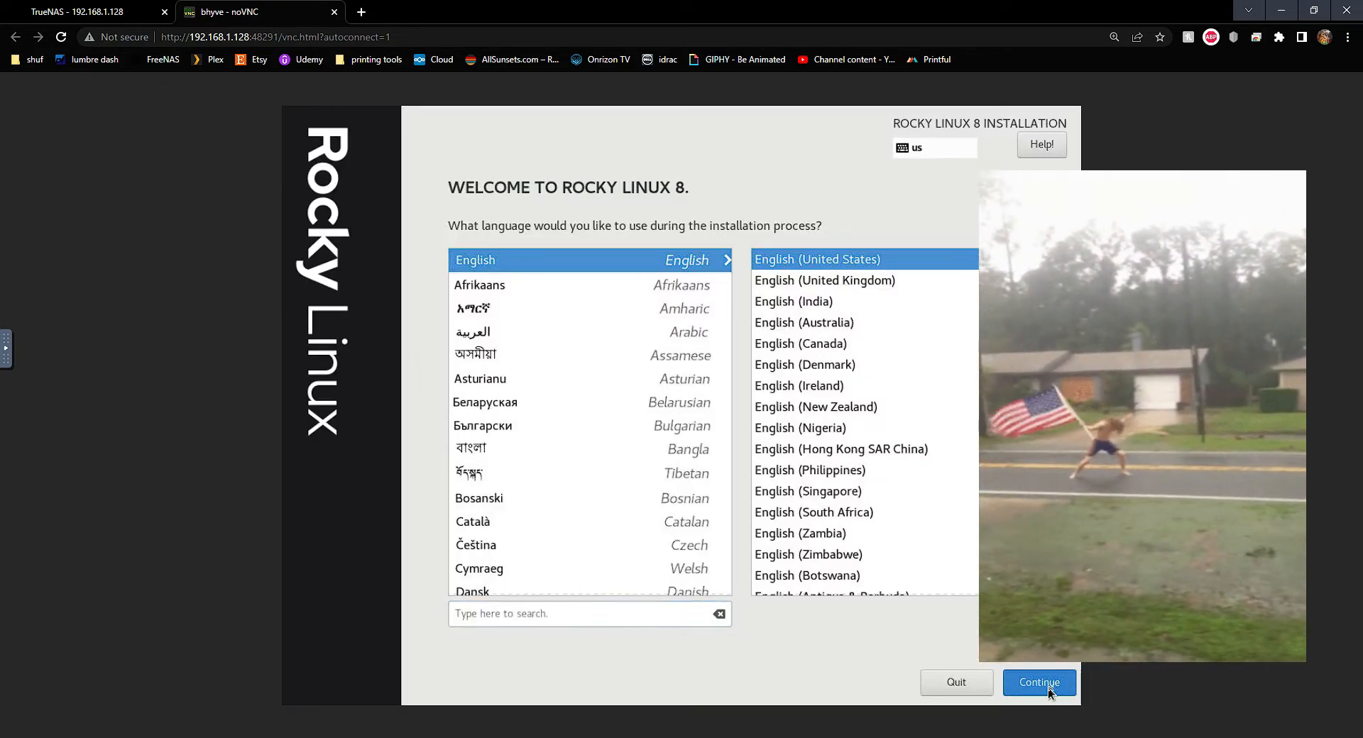
{"action": "left_click", "coordinate": [1050, 687]}
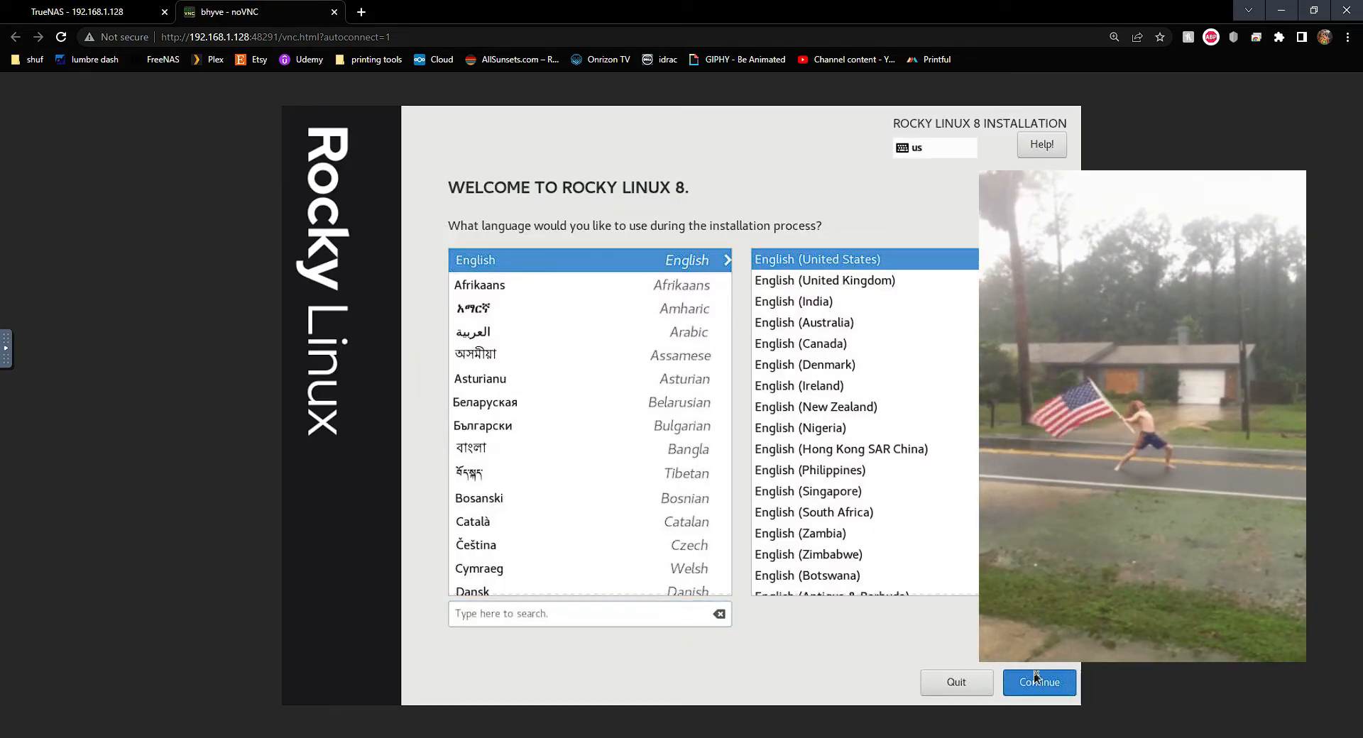
{"action": "left_click", "coordinate": [1038, 682]}
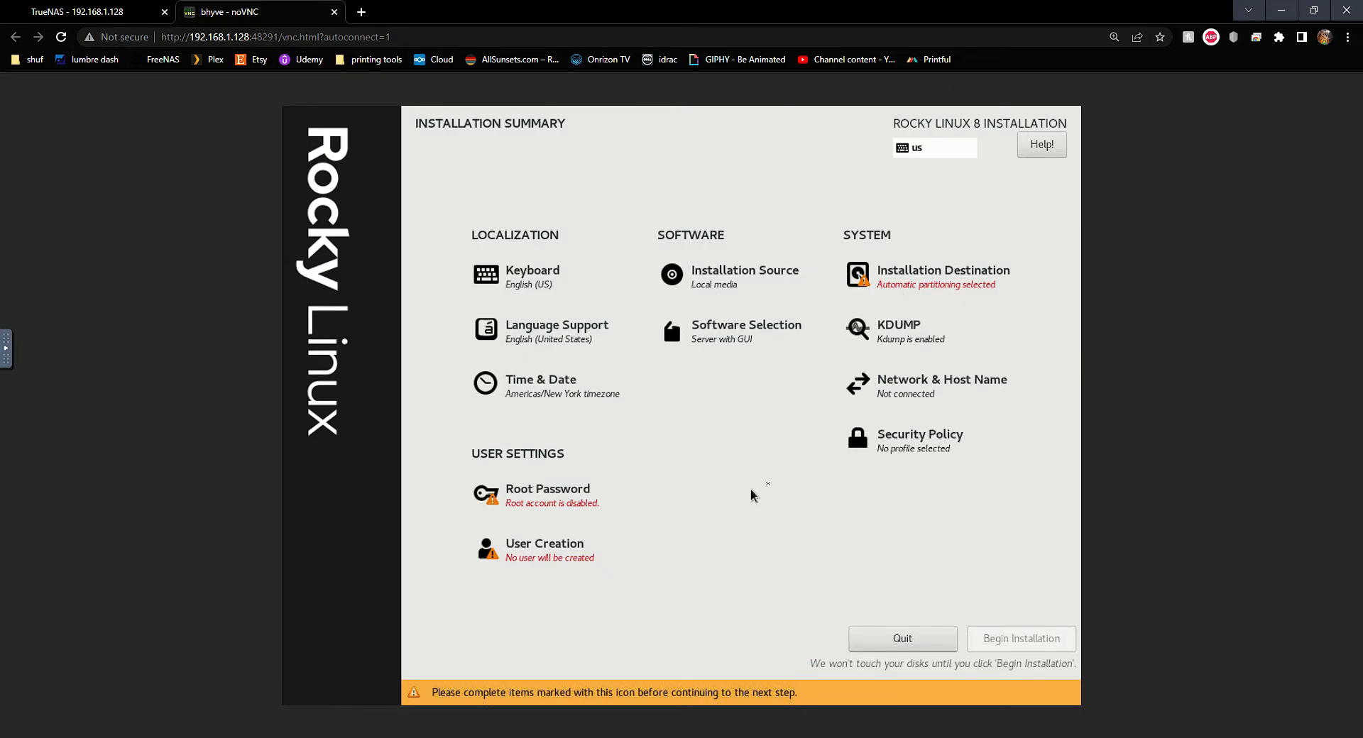
Accept automatic partitioning on the 1000 GiB vda disk as installation destination
{"action": "left_click", "coordinate": [915, 285]}
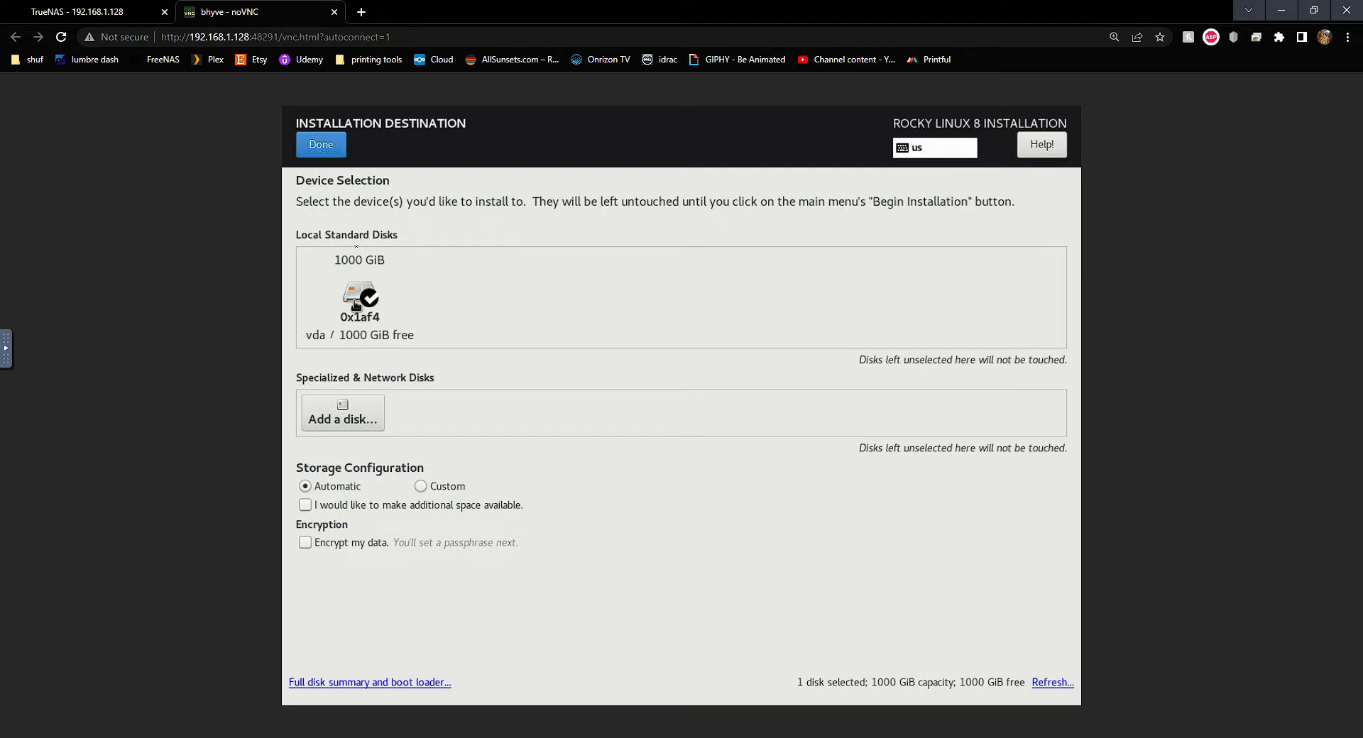
{"action": "left_click", "coordinate": [335, 146]}
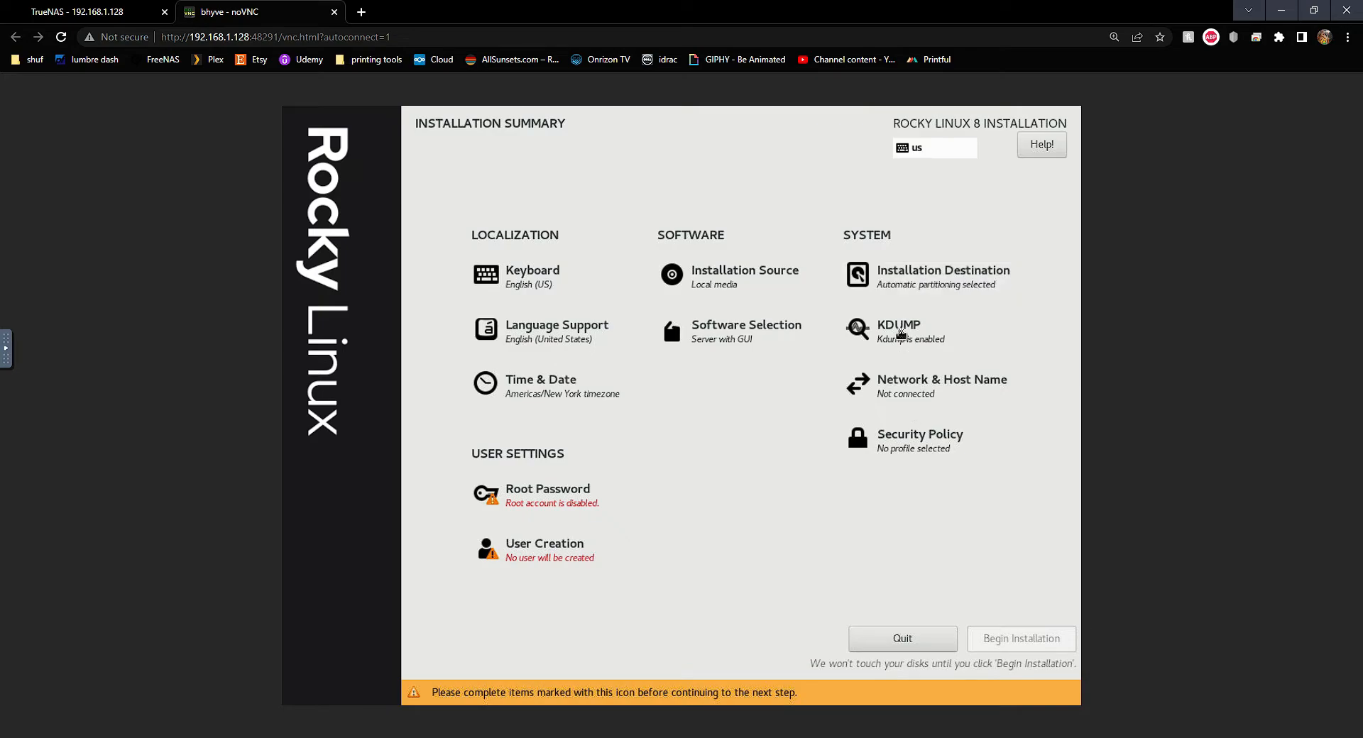
{"action": "left_click", "coordinate": [915, 391]}
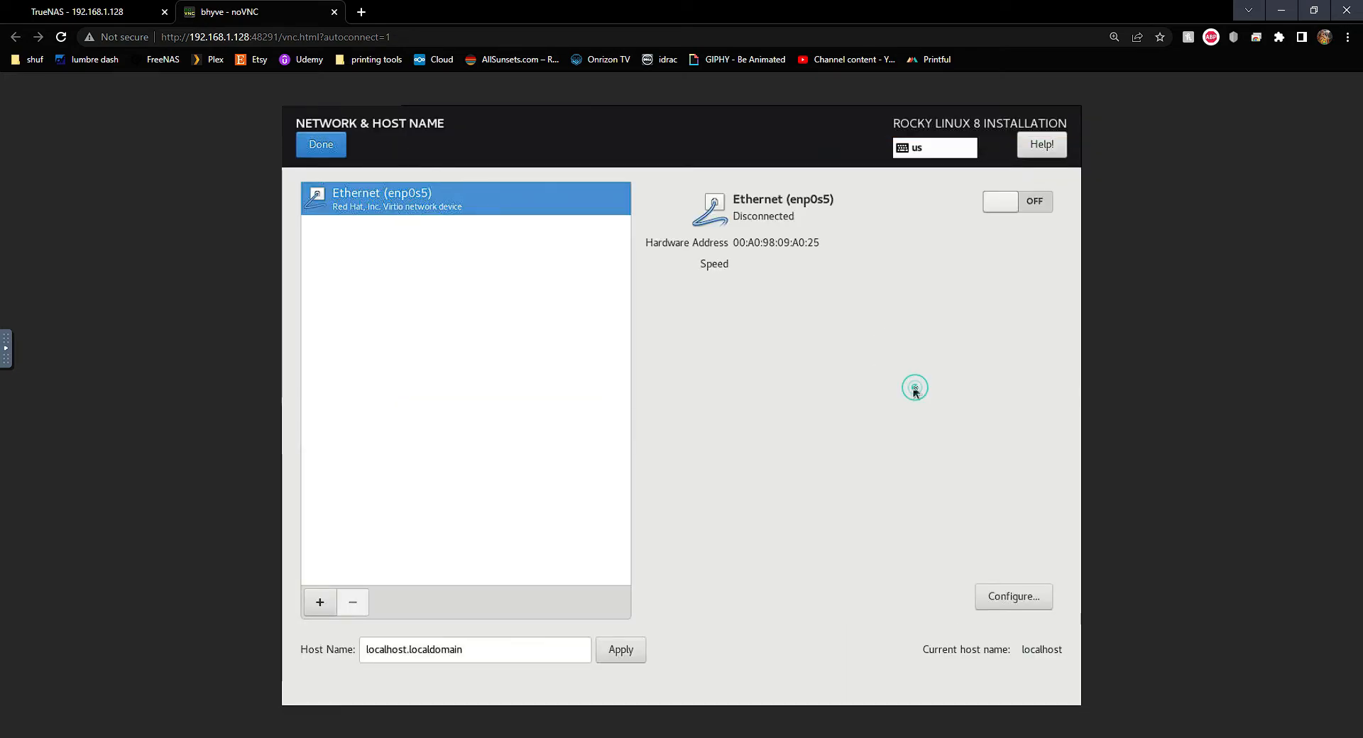
Turn on the enp0s5 Ethernet connection and apply the host name rockyserver
{"action": "left_click", "coordinate": [1037, 199]}
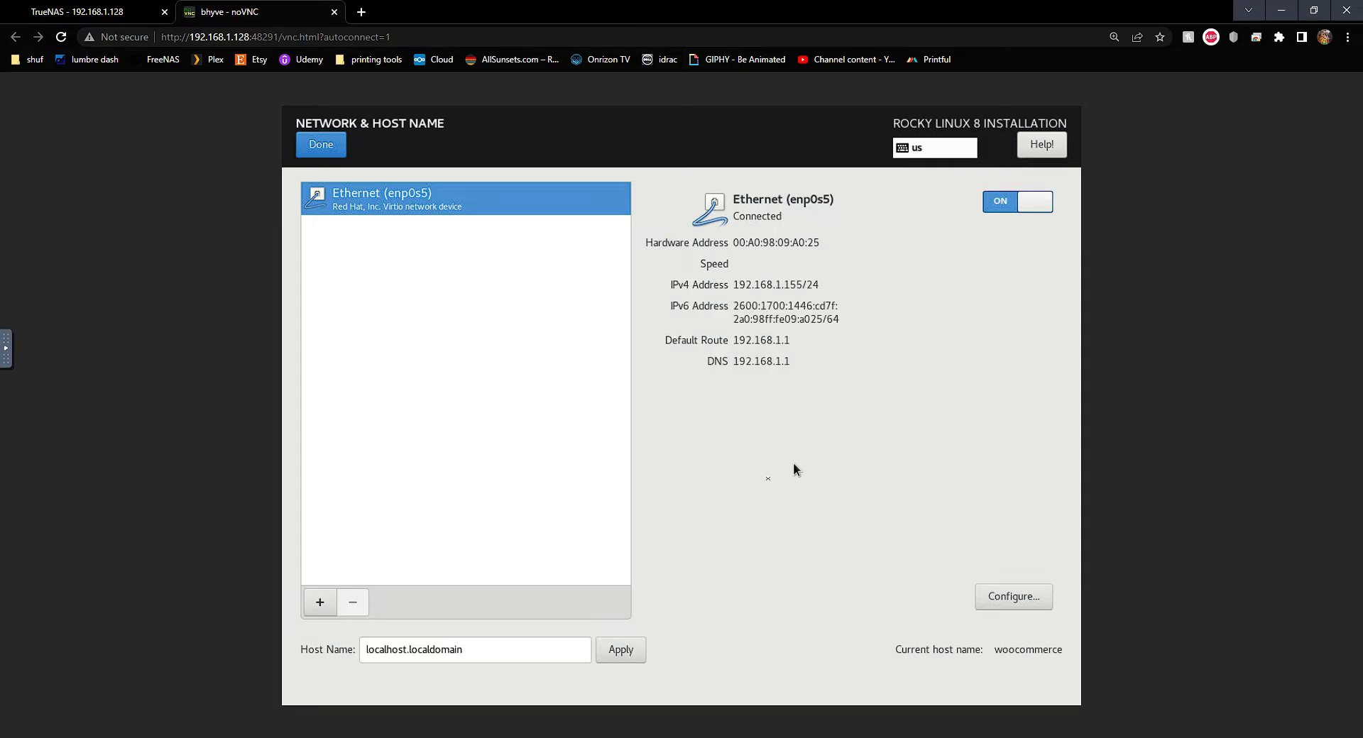
{"action": "left_click", "coordinate": [488, 645]}
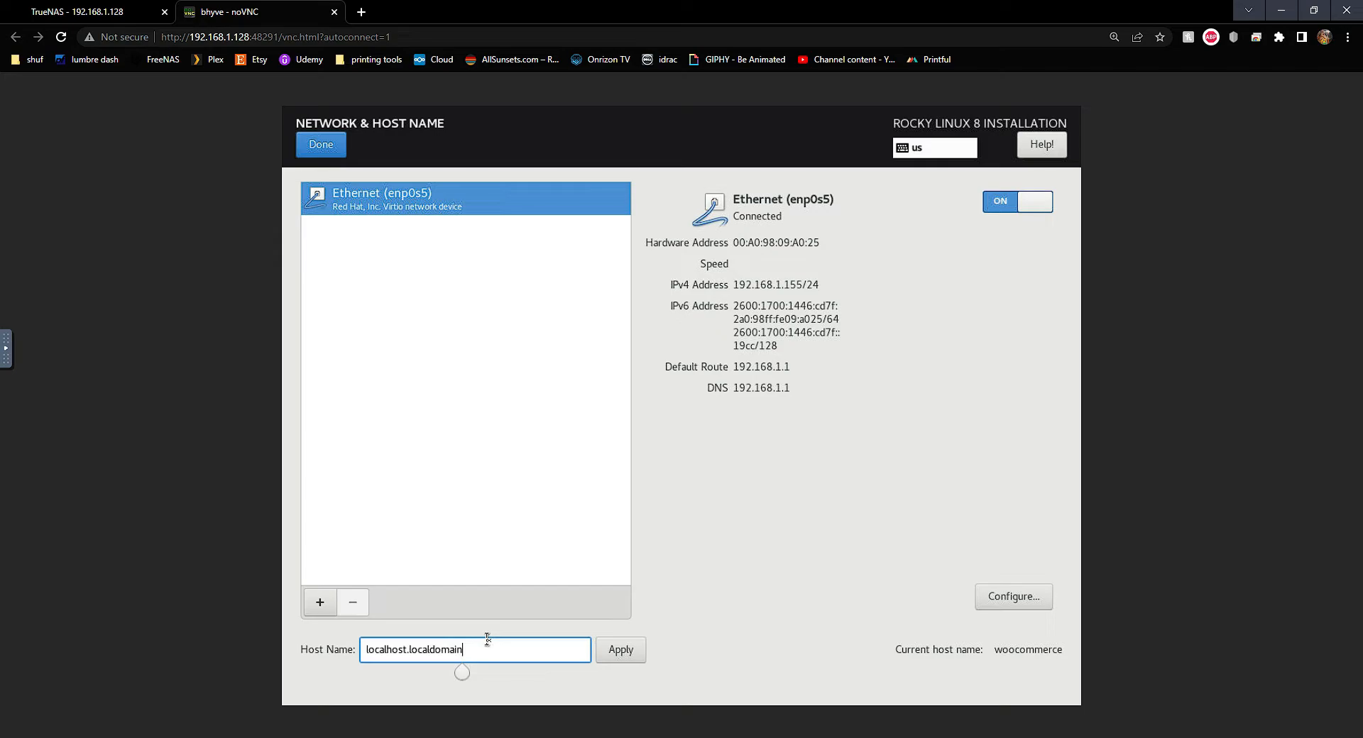
{"action": "key", "text": "BackSpace"}
{"action": "key", "text": "BackSpace"}
{"action": "key", "text": "BackSpace"}
{"action": "key", "text": "BackSpace"}
{"action": "key", "text": "BackSpace"}
{"action": "key", "text": "BackSpace"}
{"action": "key", "text": "BackSpace"}
{"action": "key", "text": "BackSpace"}
{"action": "key", "text": "BackSpace"}
{"action": "key", "text": "BackSpace"}
{"action": "key", "text": "BackSpace"}
{"action": "key", "text": "BackSpace"}
{"action": "key", "text": "BackSpace"}
{"action": "key", "text": "BackSpace"}
{"action": "key", "text": "BackSpace"}
{"action": "key", "text": "BackSpace"}
{"action": "type", "text": "rockyserver"}
{"action": "left_click", "coordinate": [608, 659]}
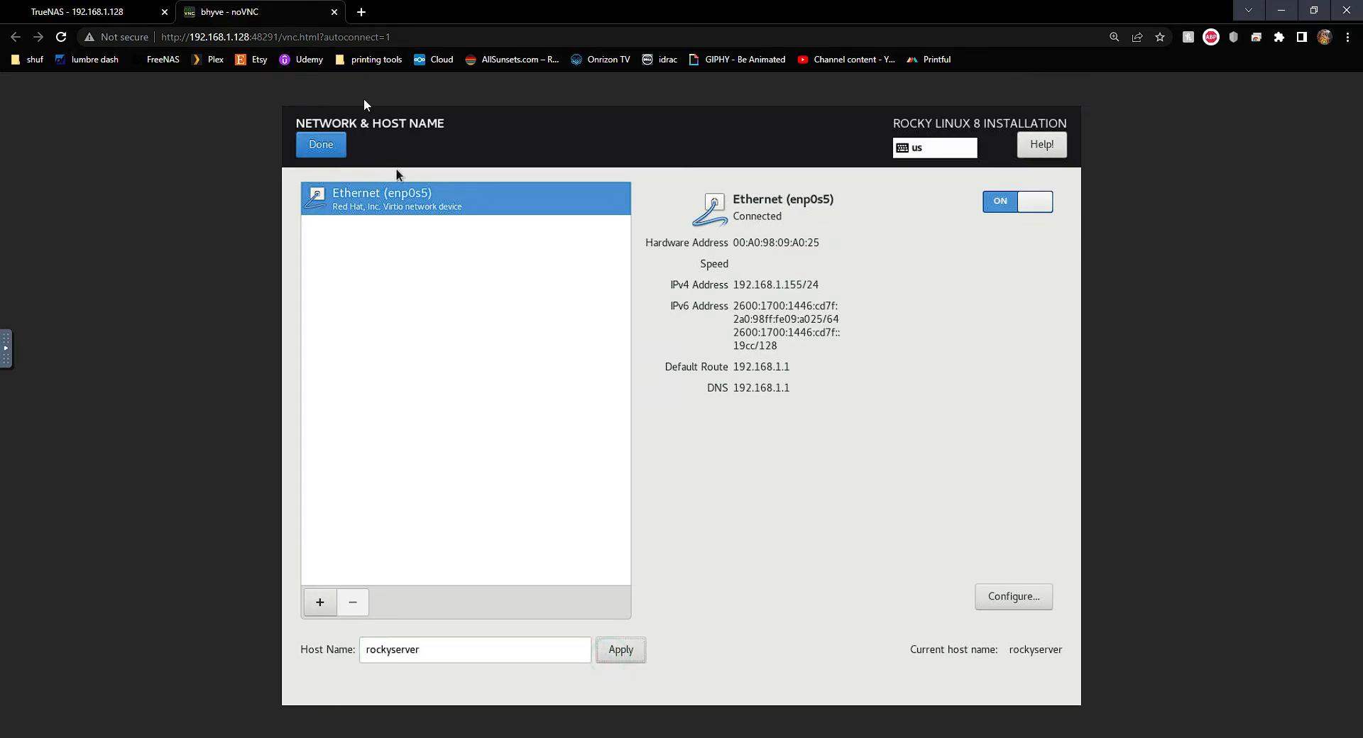
{"action": "left_click", "coordinate": [323, 146]}
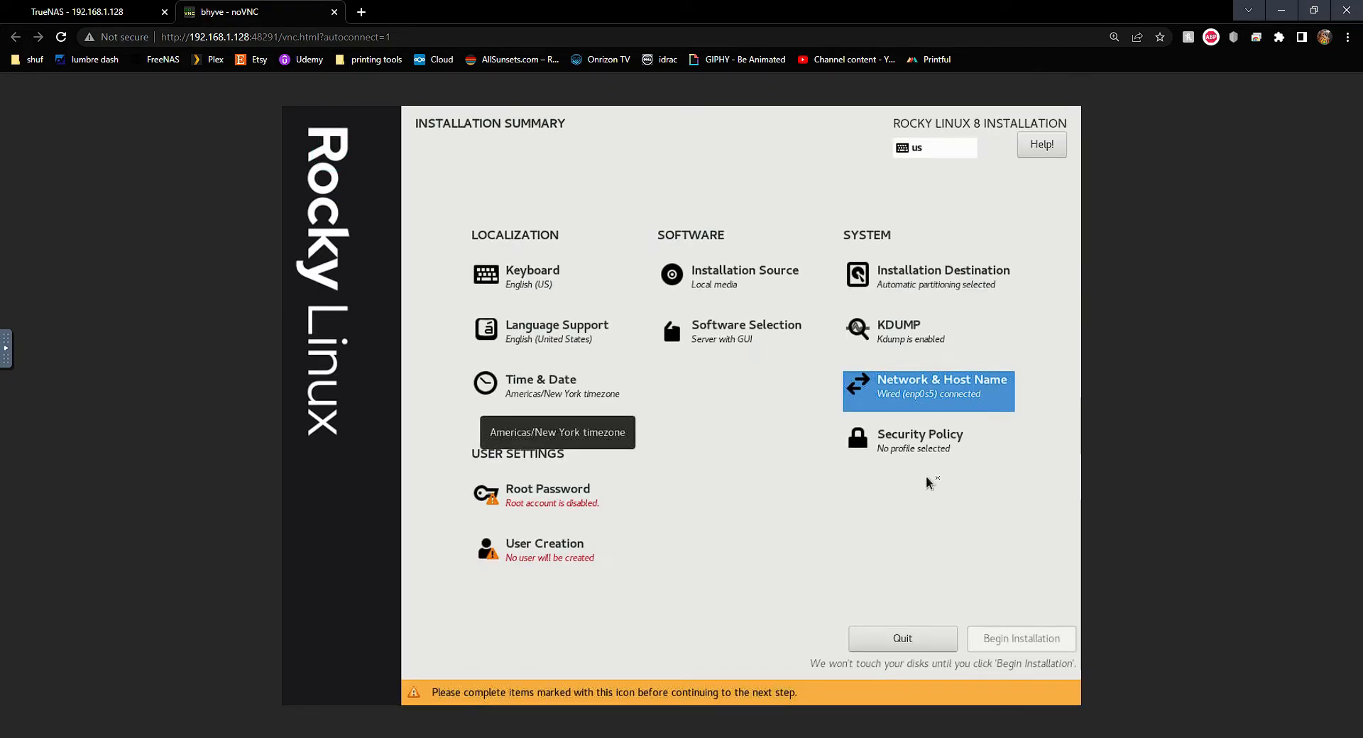
{"action": "left_click", "coordinate": [924, 456]}
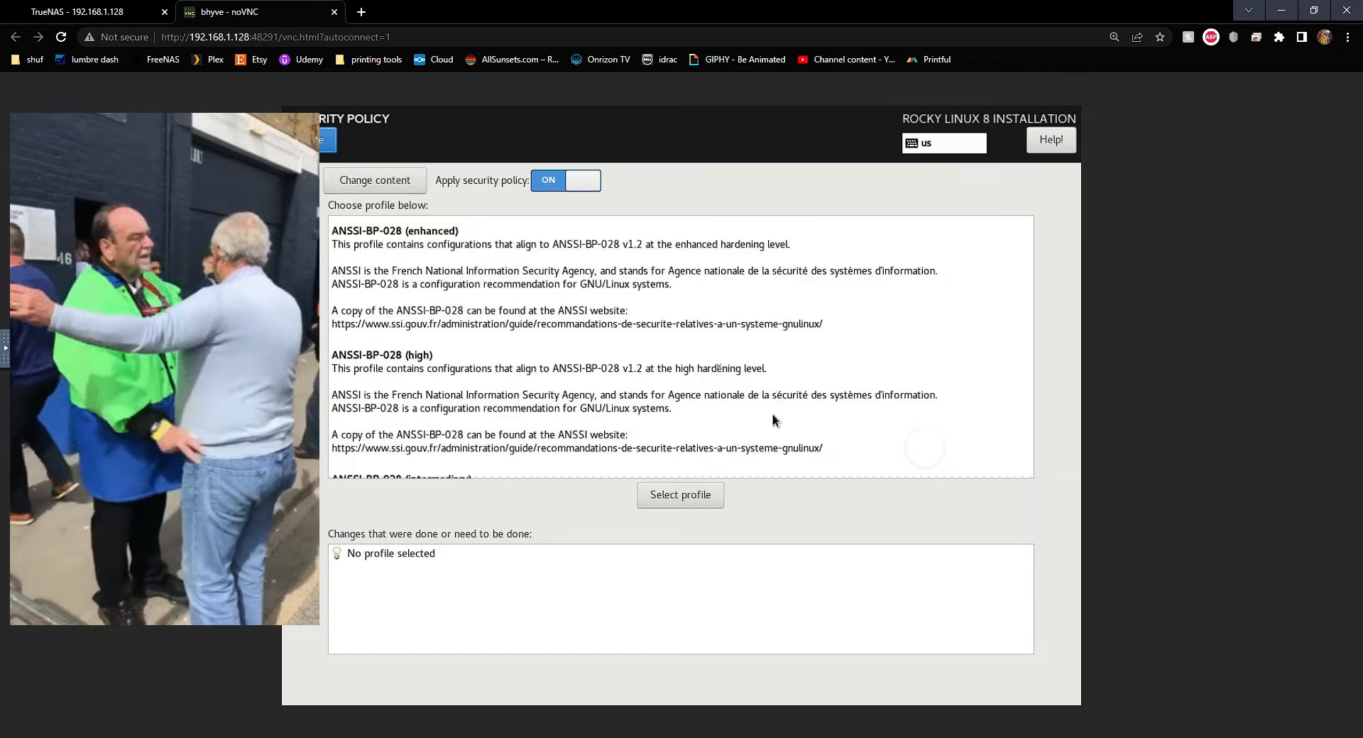
{"action": "scroll", "coordinate": [422, 317], "scroll_direction": "down", "scroll_amount": 1}
{"action": "scroll", "coordinate": [422, 318], "scroll_direction": "down", "scroll_amount": 8}
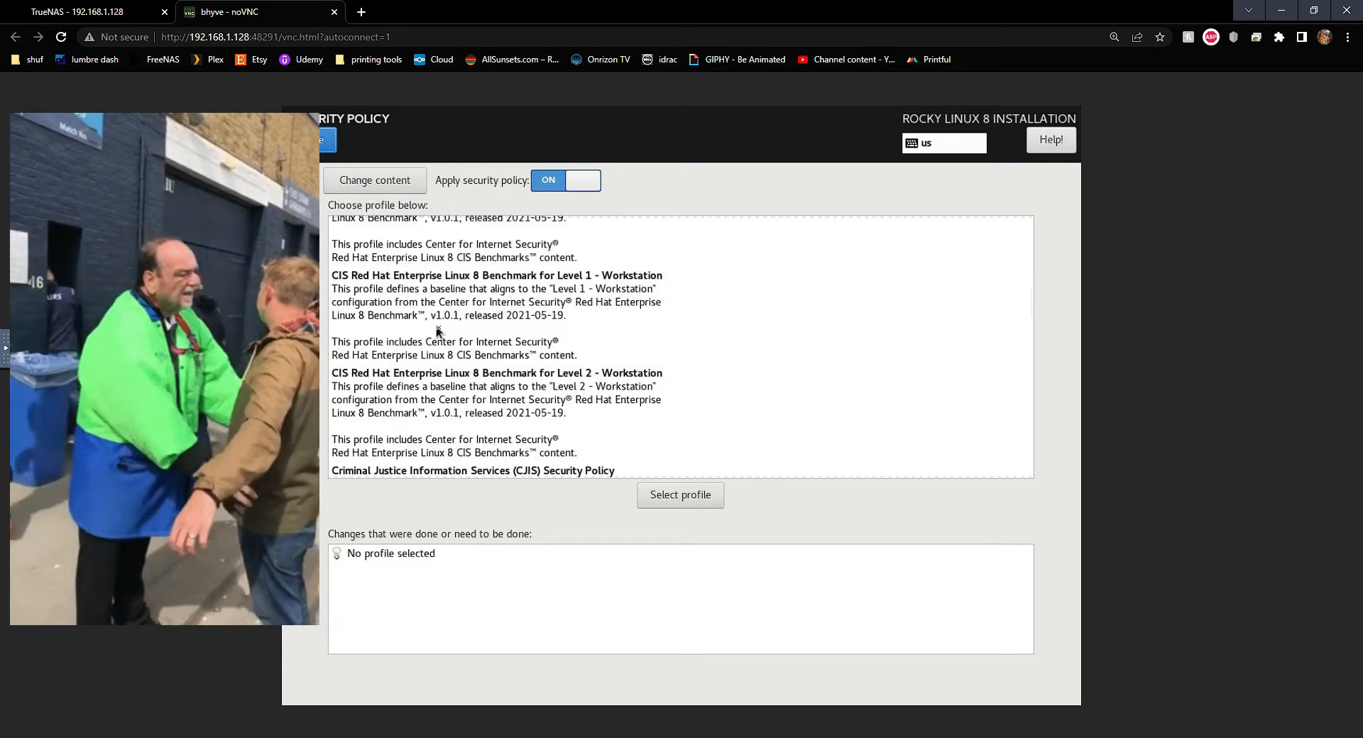
{"action": "scroll", "coordinate": [438, 331], "scroll_direction": "down", "scroll_amount": 10}
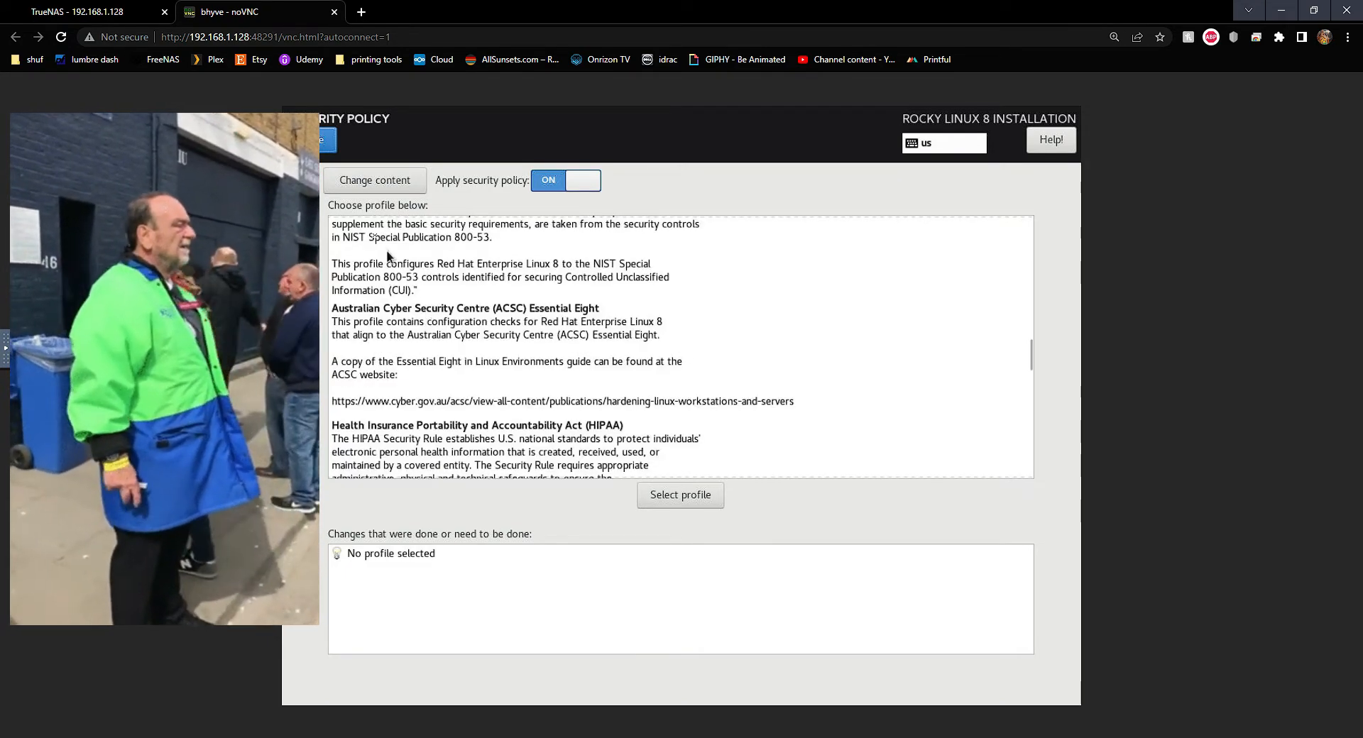
{"action": "left_click", "coordinate": [328, 145]}
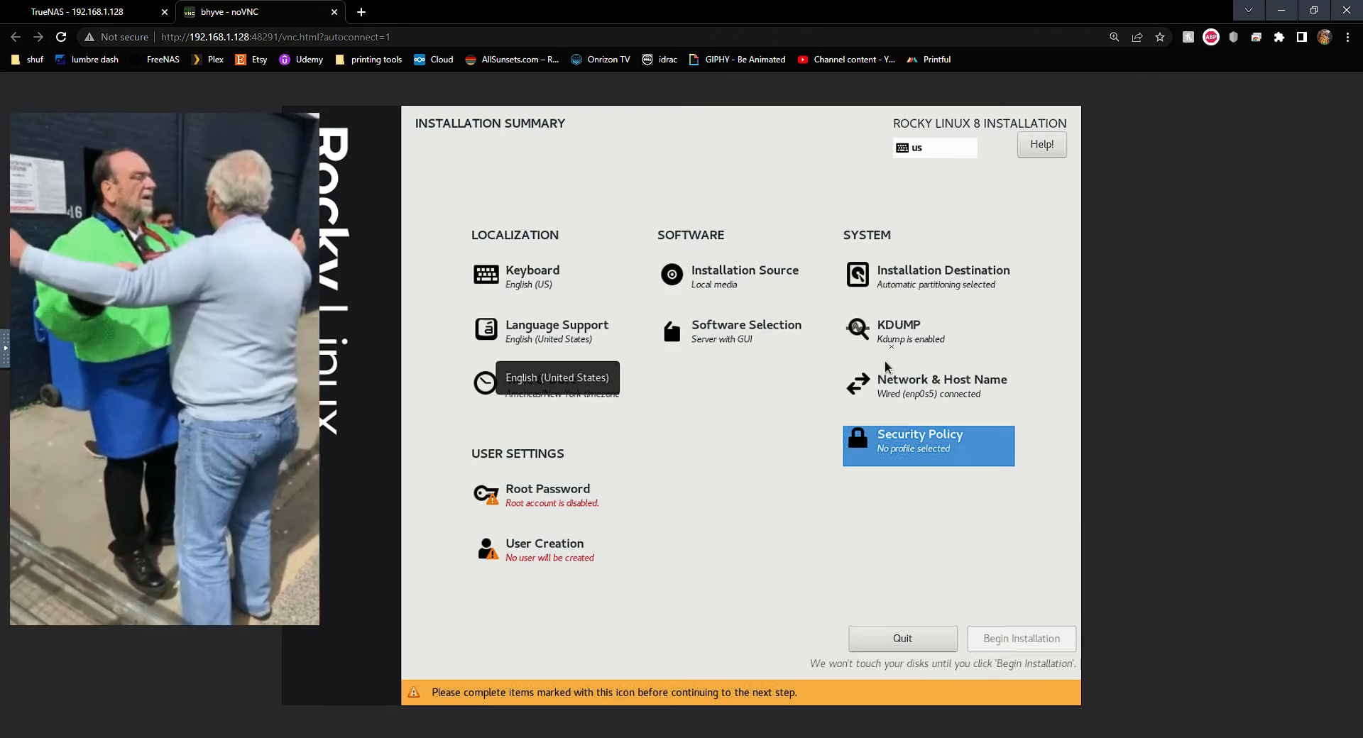
{"action": "left_click", "coordinate": [732, 349]}
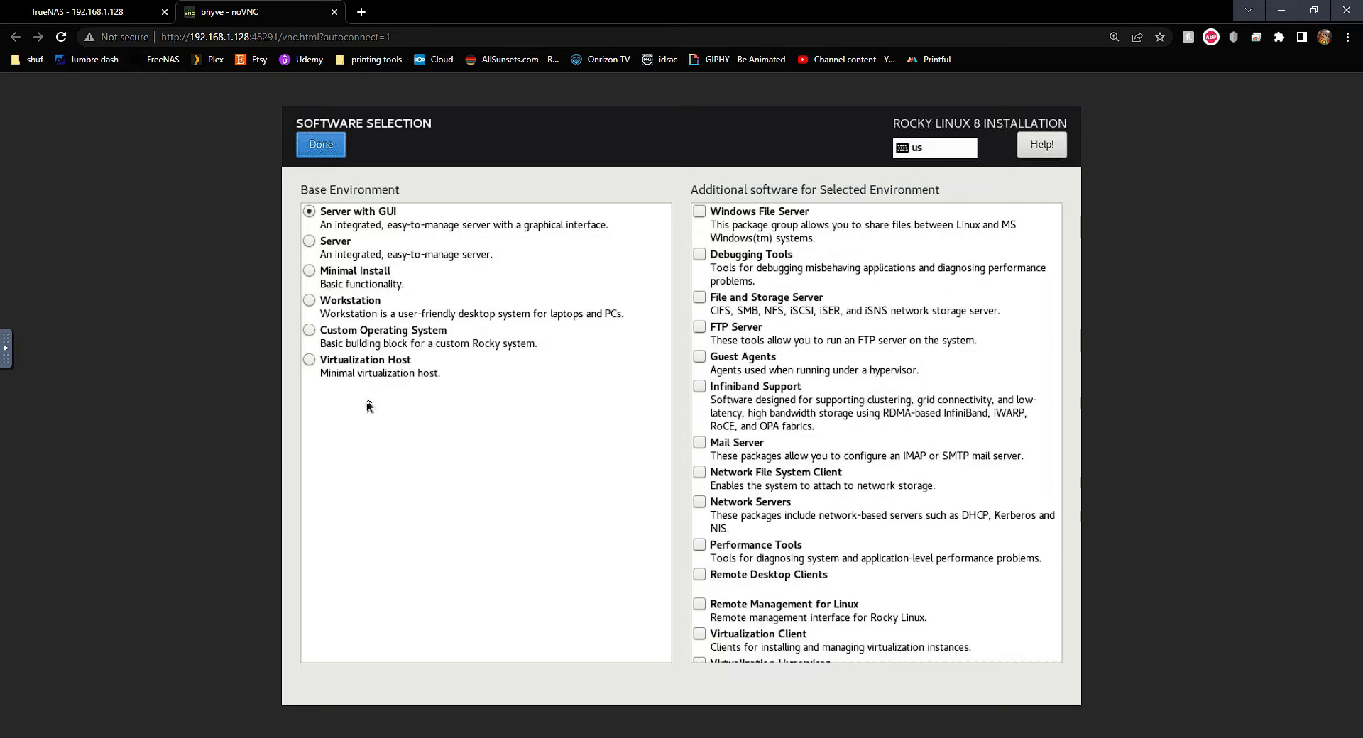
Select the Server radio button under Base Environment, replacing Server with GUI
{"action": "left_click", "coordinate": [363, 247]}
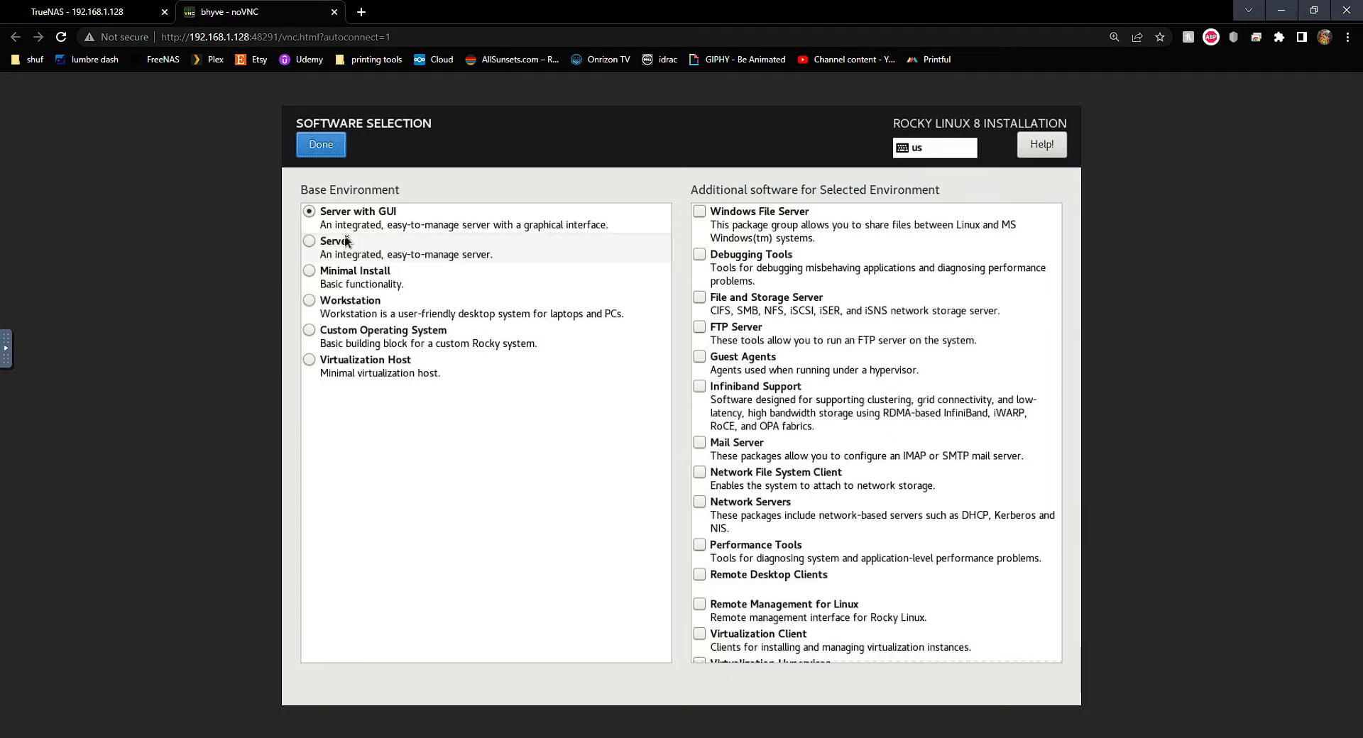
{"action": "left_click", "coordinate": [476, 225]}
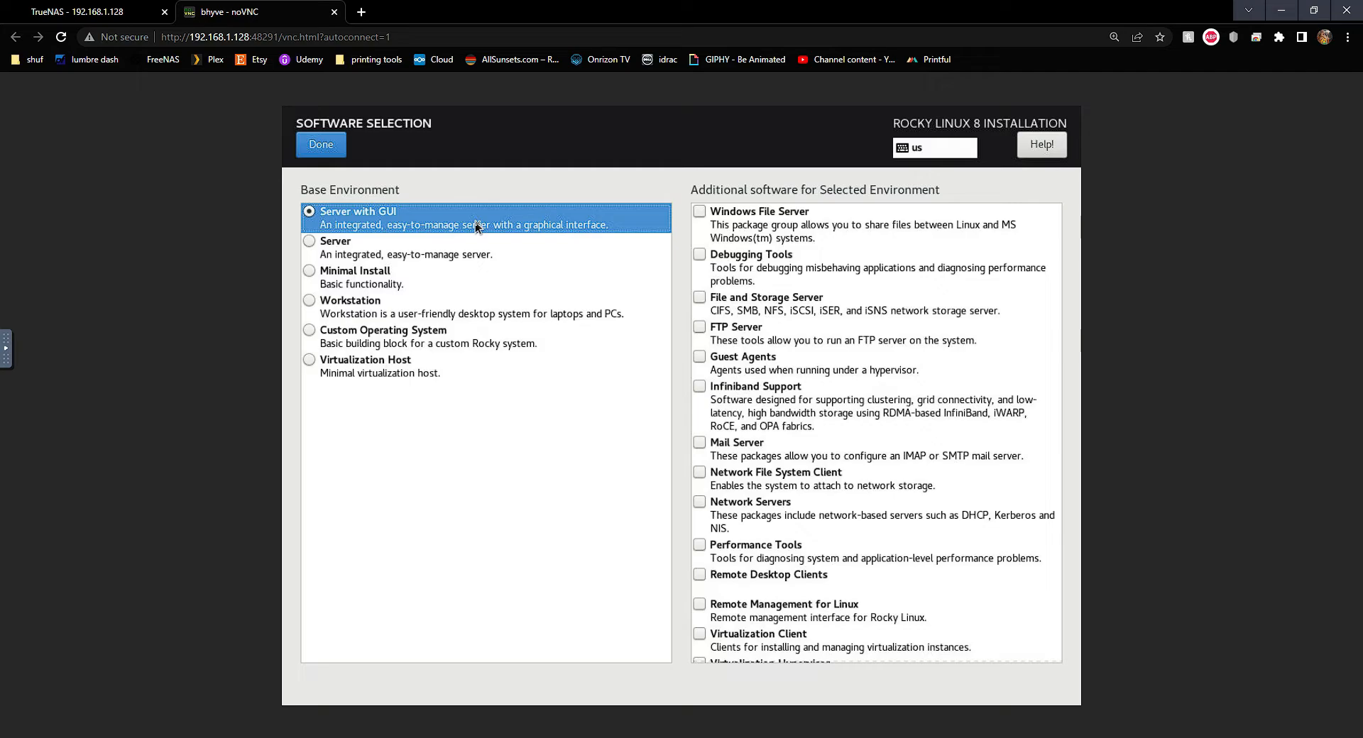
{"action": "left_click", "coordinate": [428, 246]}
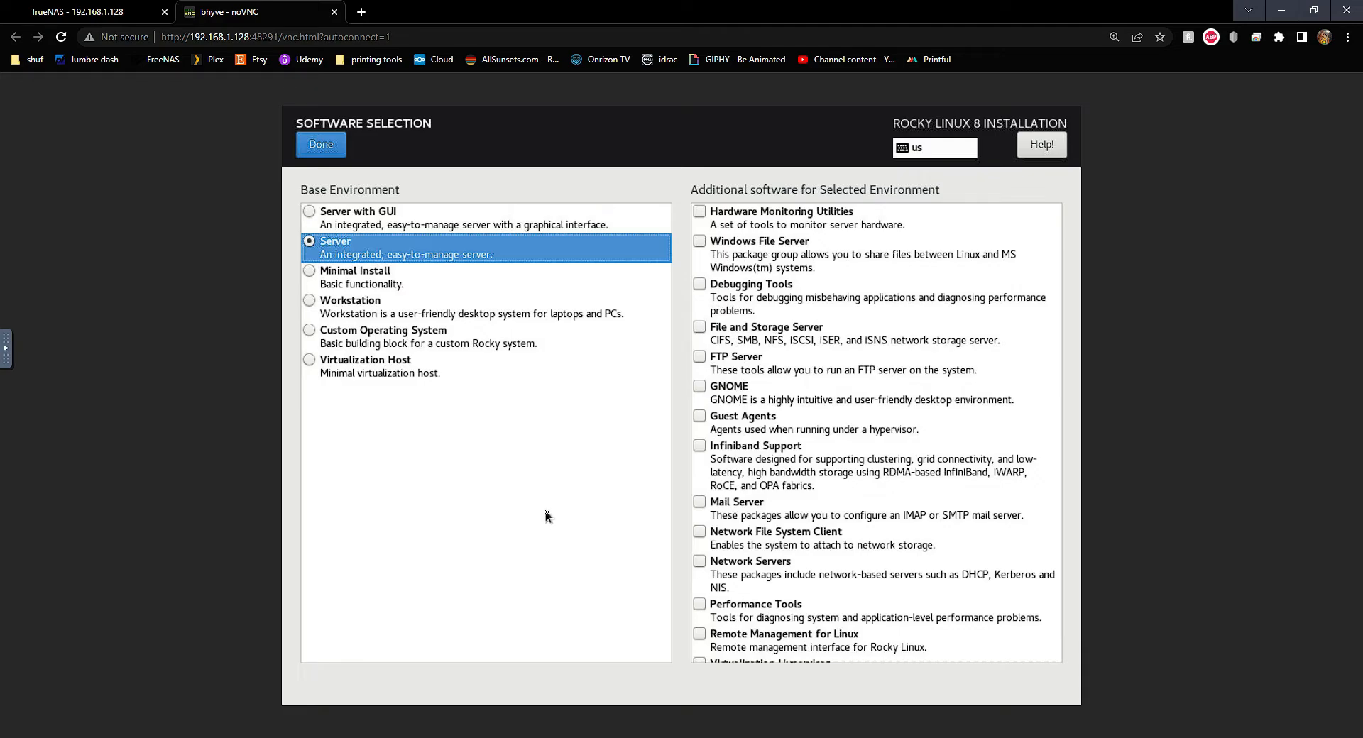
Tick the Windows File Server, Hardware Monitoring Utilities and File and Storage Server add-ons
{"action": "left_click", "coordinate": [781, 257]}
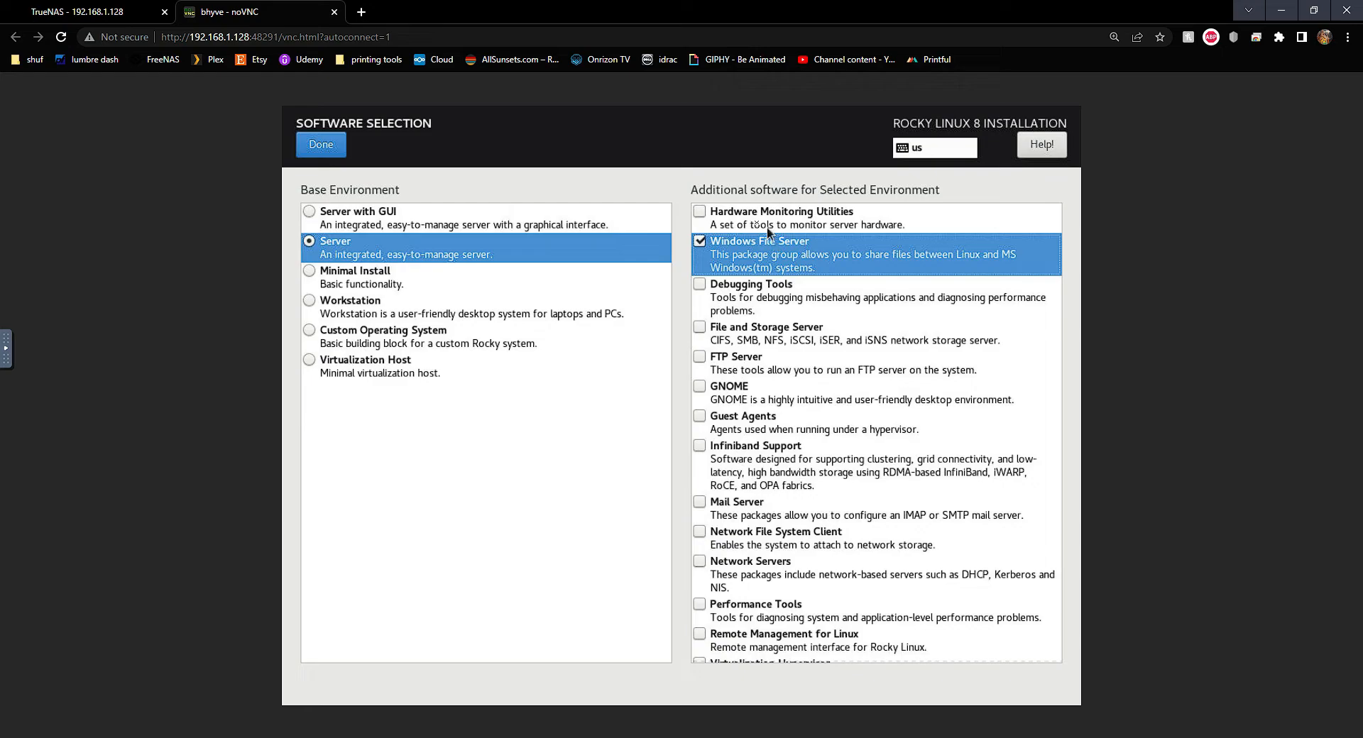
{"action": "left_click", "coordinate": [699, 211]}
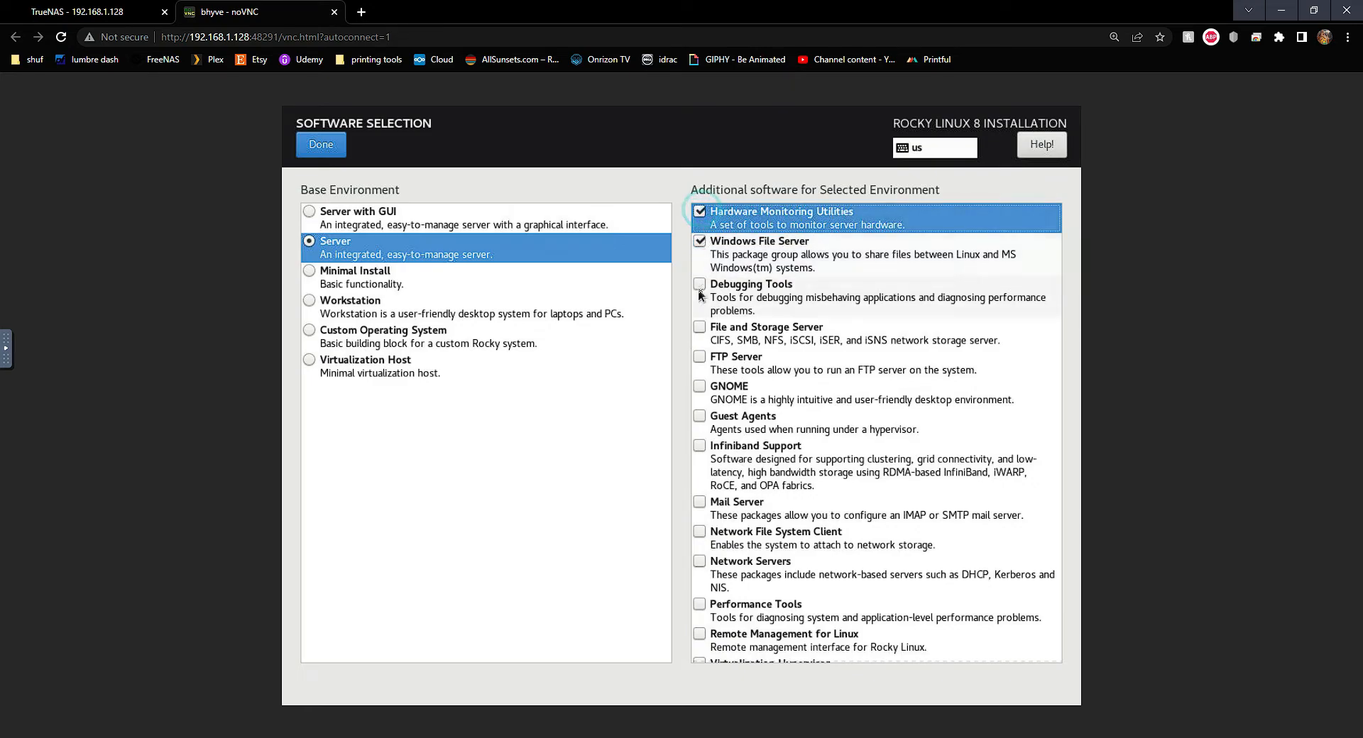
{"action": "left_click", "coordinate": [700, 325]}
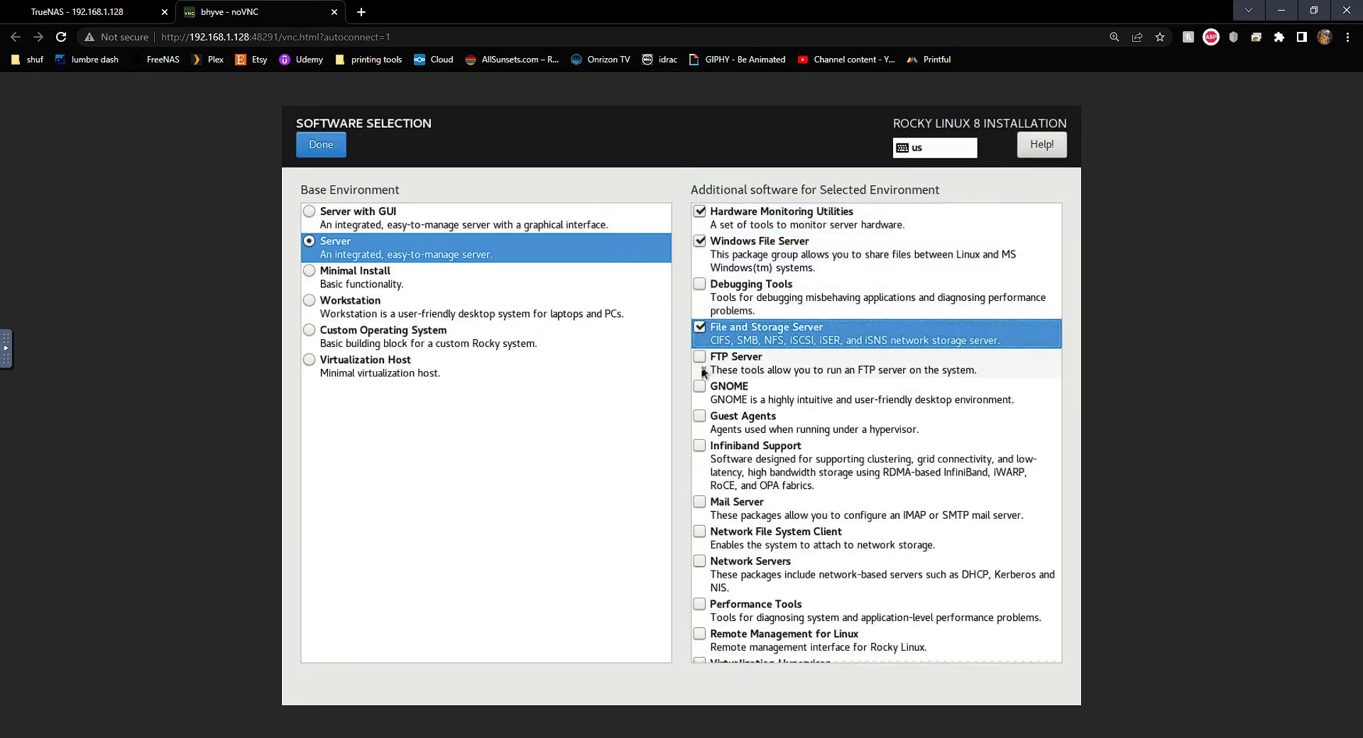
Add Remote Management for Linux and Headless Management, then confirm the software selection
{"action": "scroll", "coordinate": [710, 465], "scroll_direction": "down", "scroll_amount": 3}
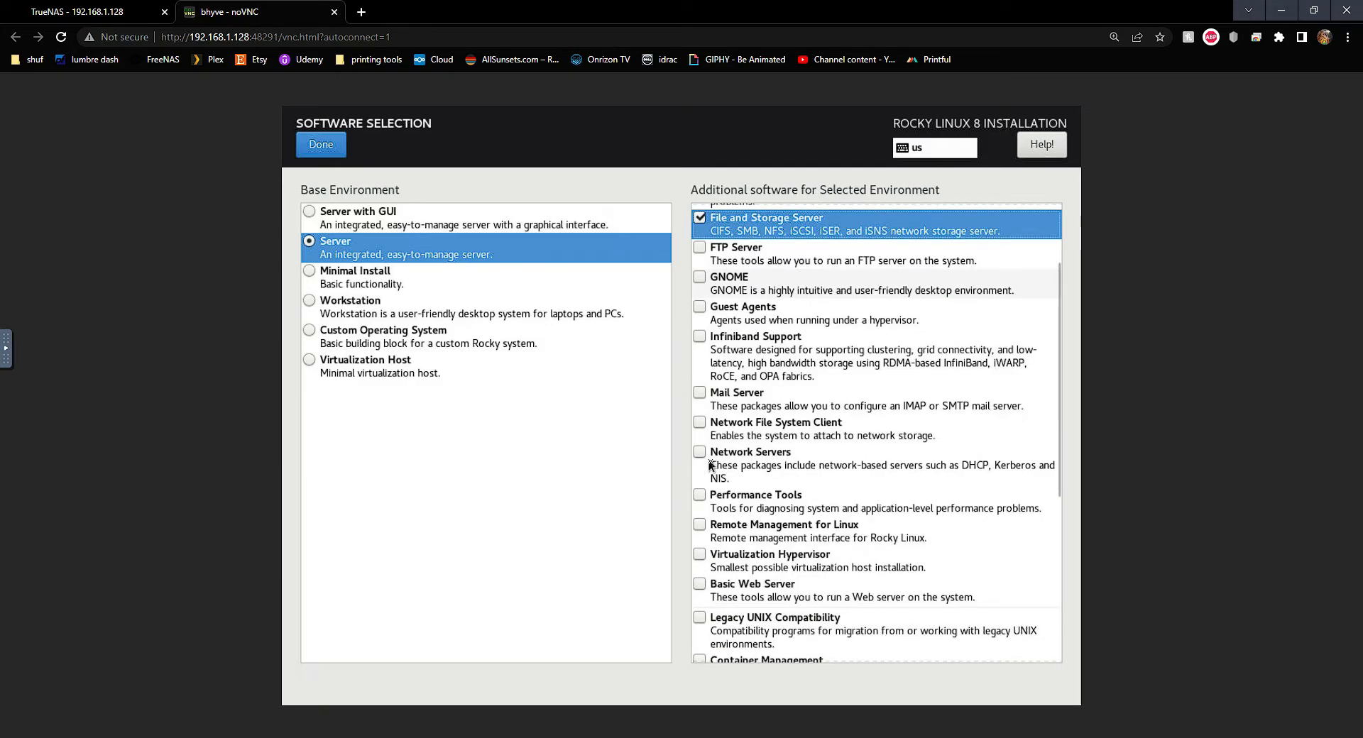
{"action": "scroll", "coordinate": [719, 429], "scroll_direction": "down", "scroll_amount": 1}
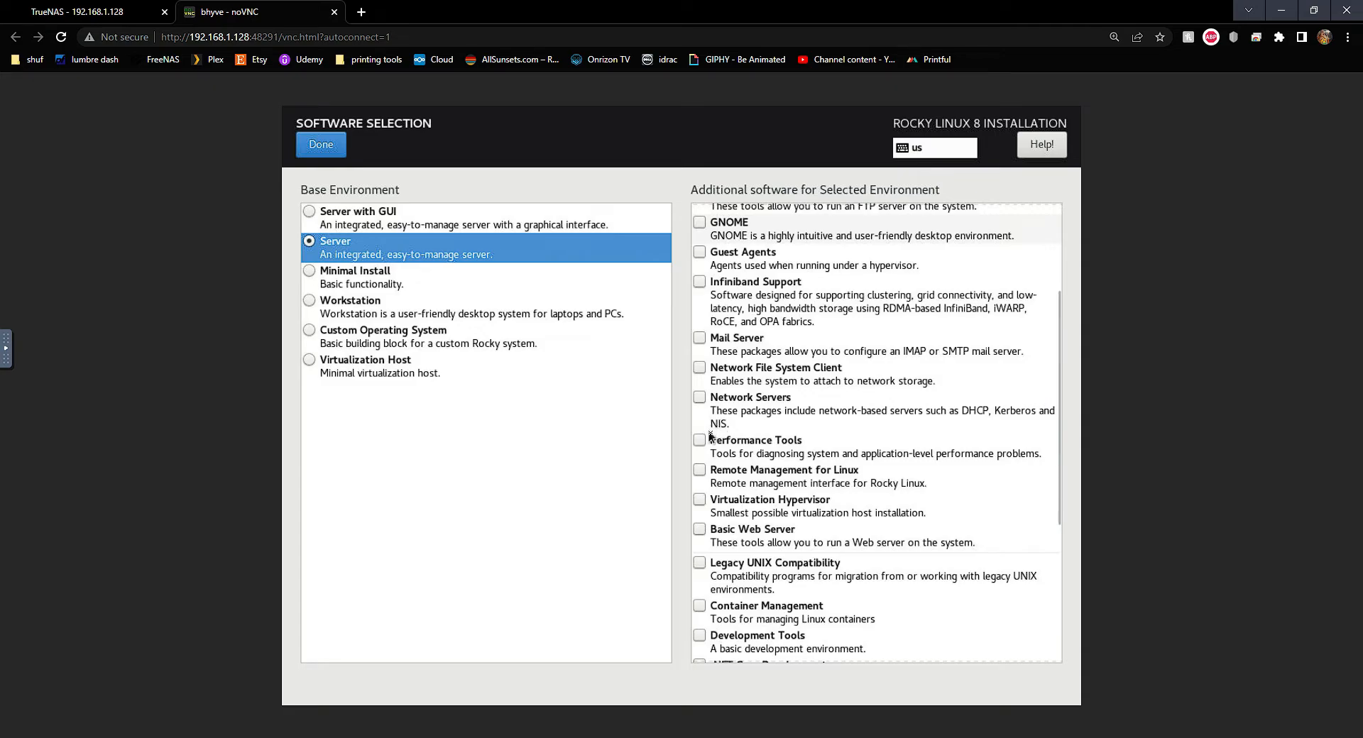
{"action": "scroll", "coordinate": [706, 424], "scroll_direction": "down", "scroll_amount": 3}
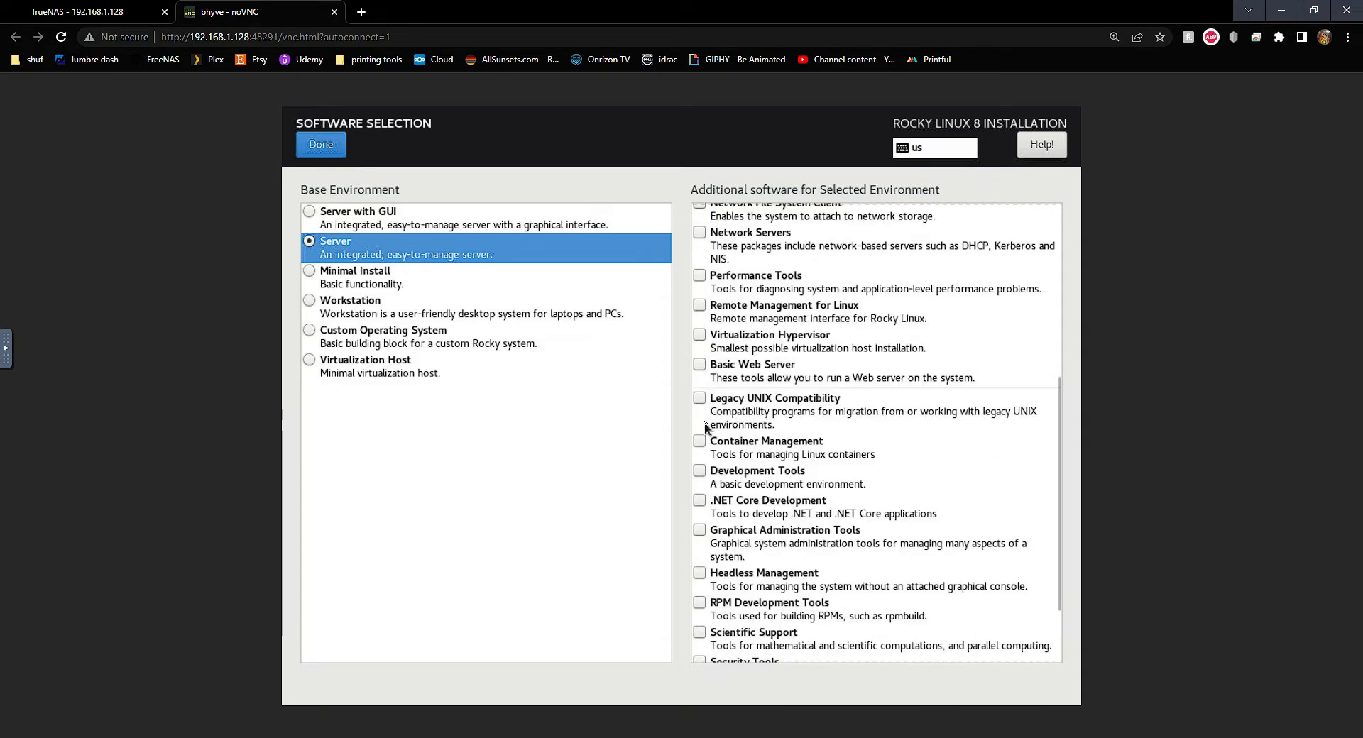
{"action": "left_click", "coordinate": [700, 305]}
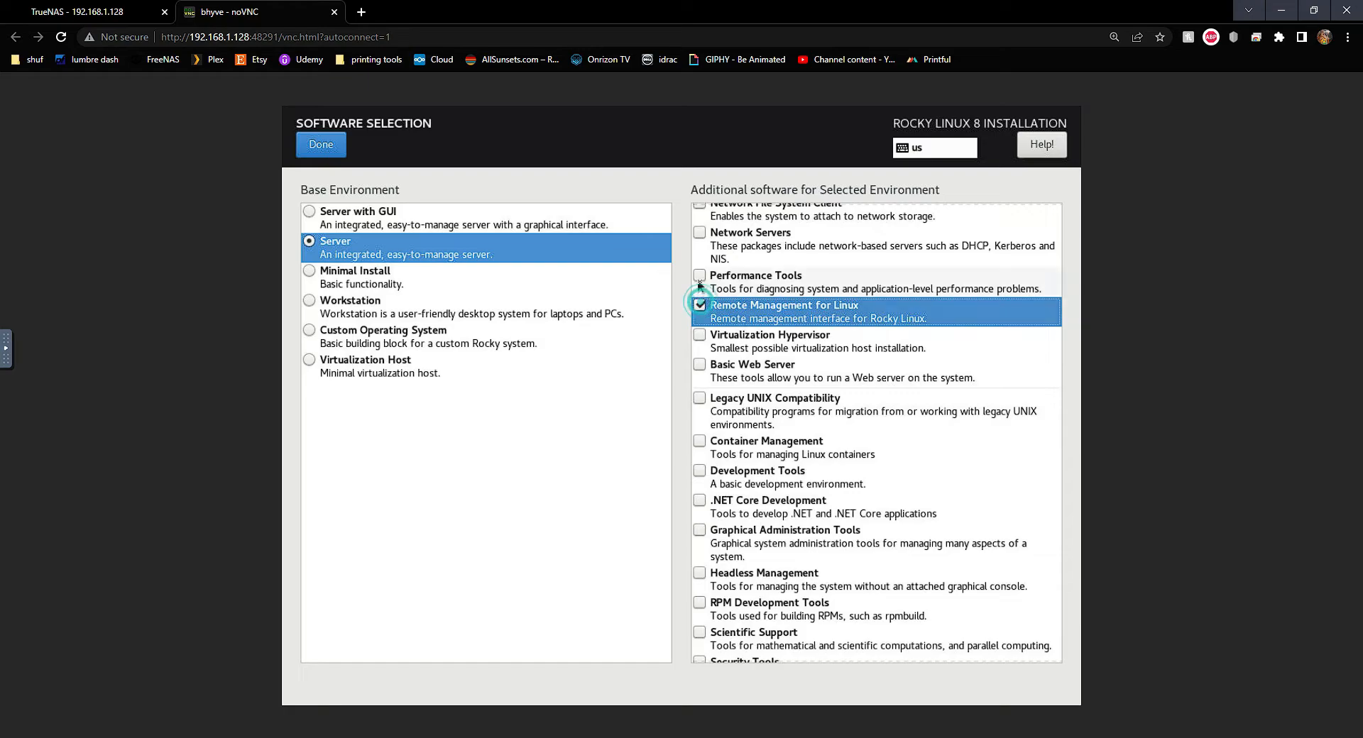
{"action": "left_click", "coordinate": [699, 284]}
{"action": "scroll", "coordinate": [705, 397], "scroll_direction": "down", "scroll_amount": 2}
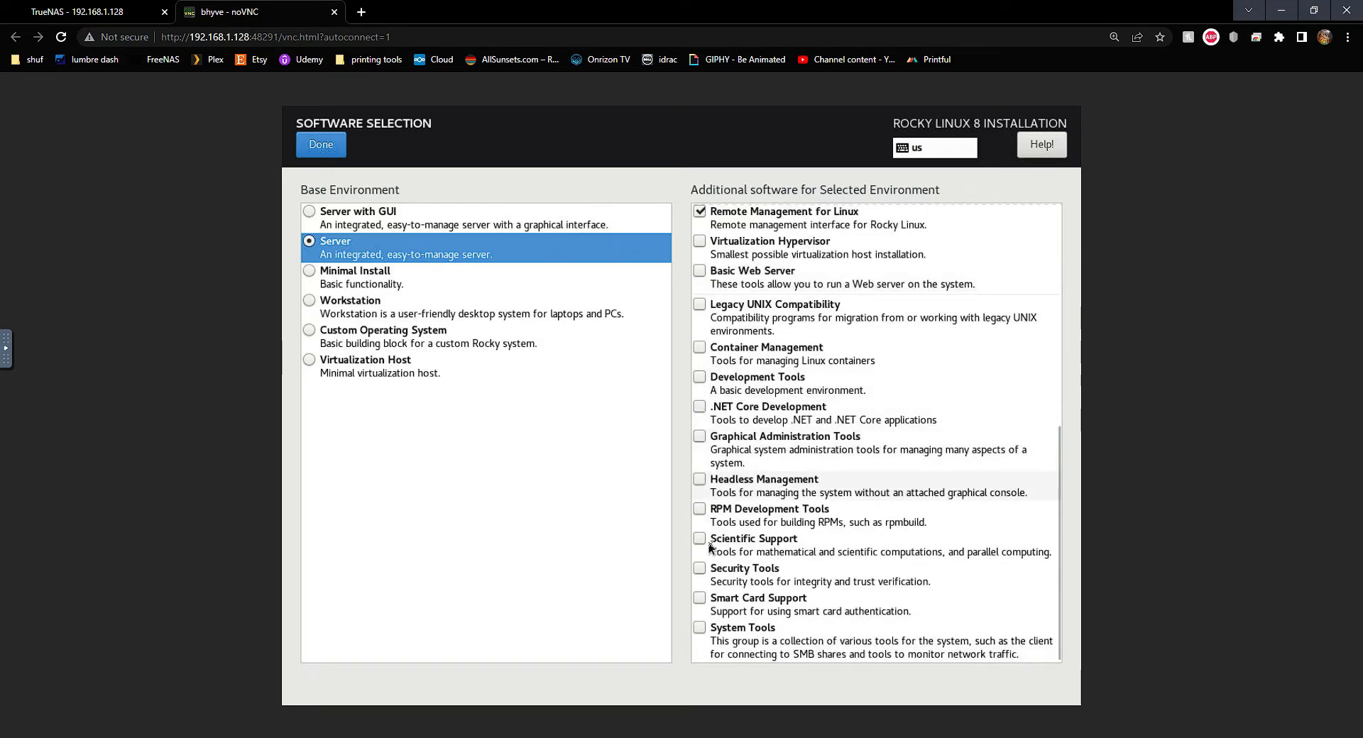
{"action": "left_click", "coordinate": [700, 480]}
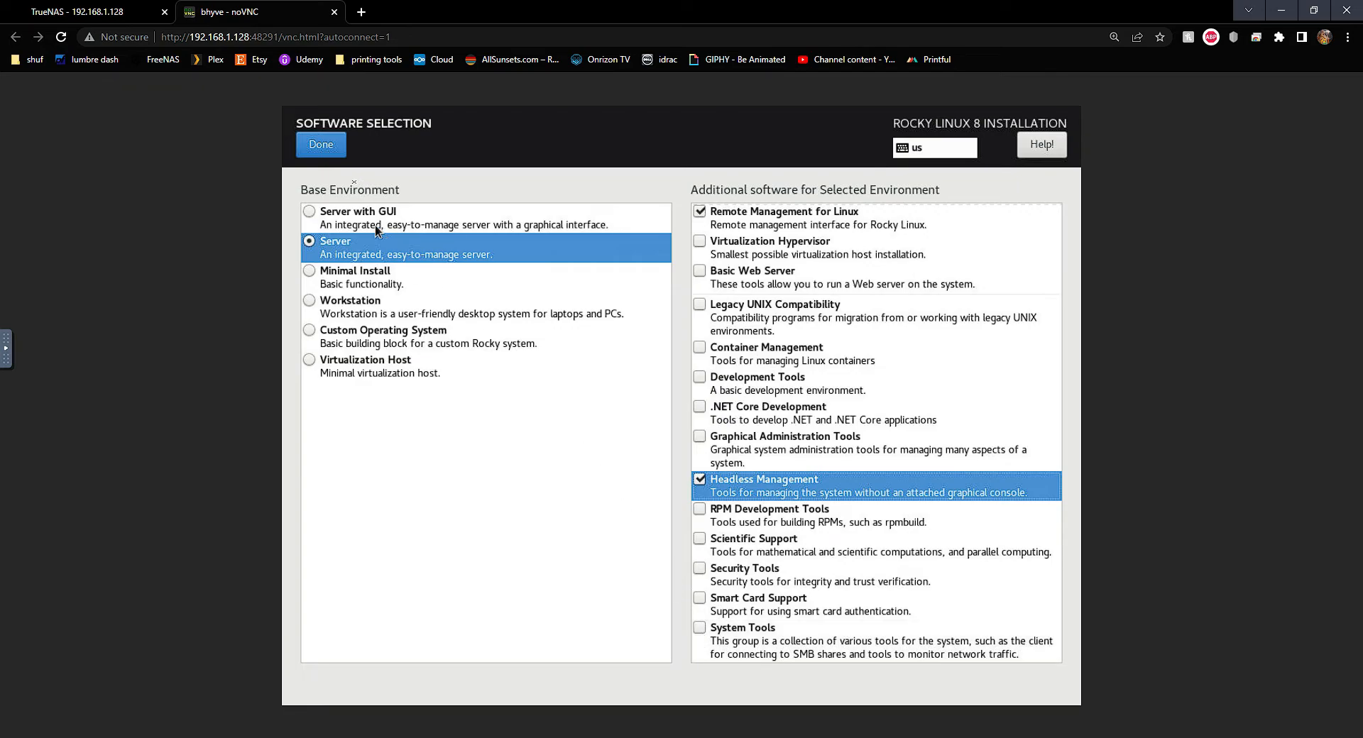
{"action": "left_click", "coordinate": [333, 146]}
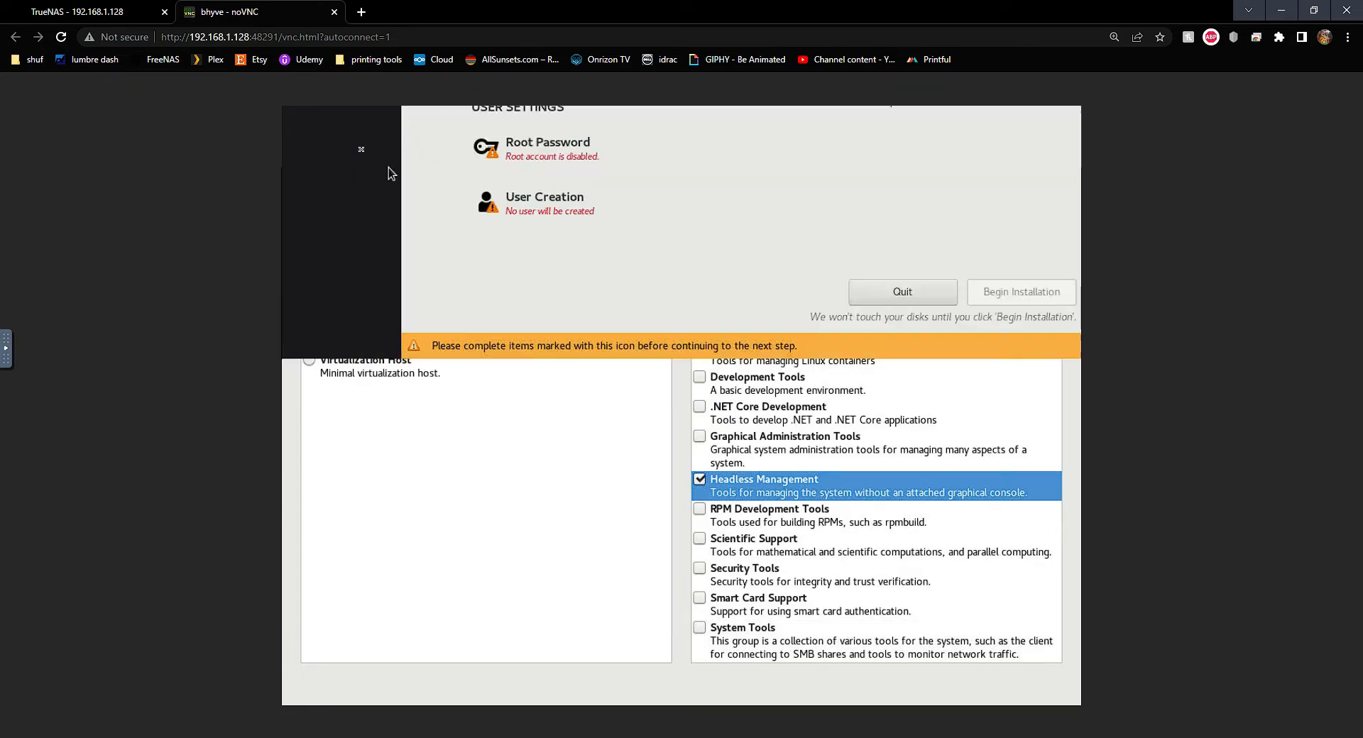
Set the root password, entering it and its confirmation, and save it
{"action": "left_click", "coordinate": [543, 485]}
{"action": "left_click", "coordinate": [645, 205]}
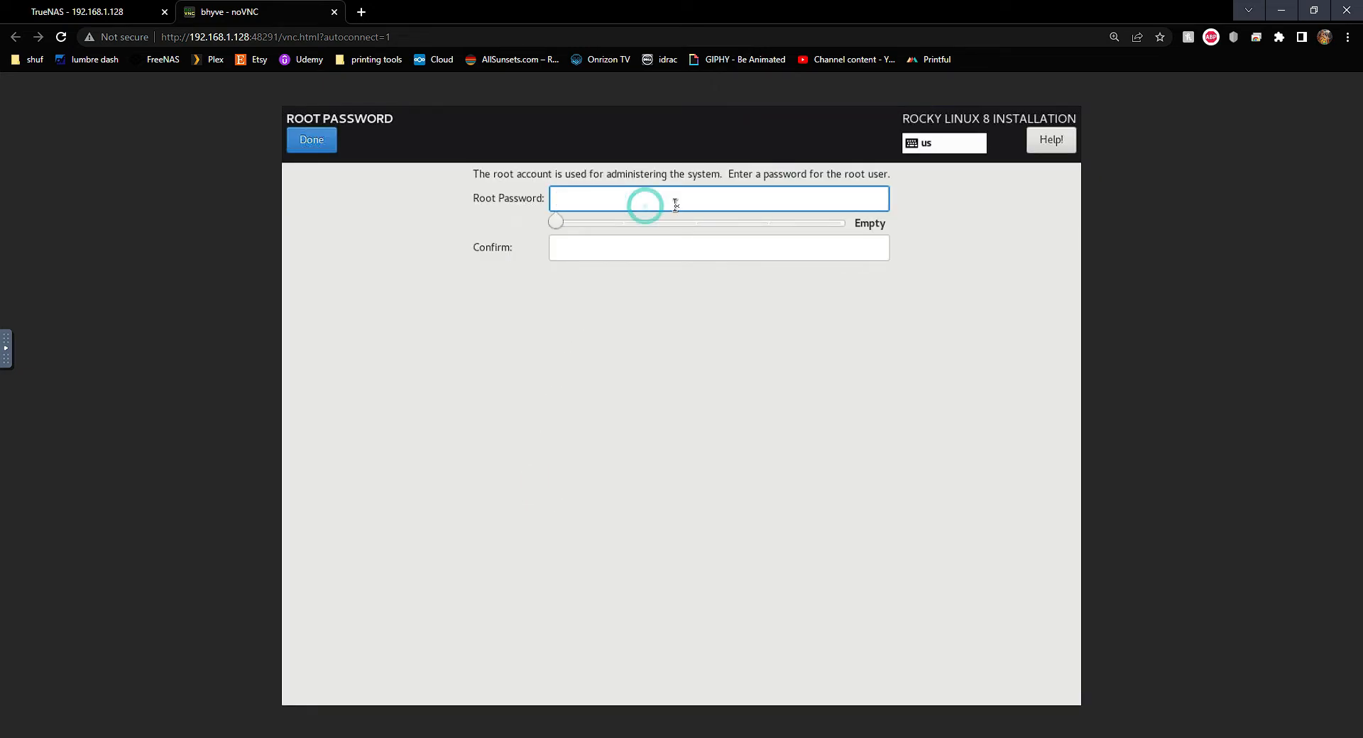
{"action": "type", "text": "p"}
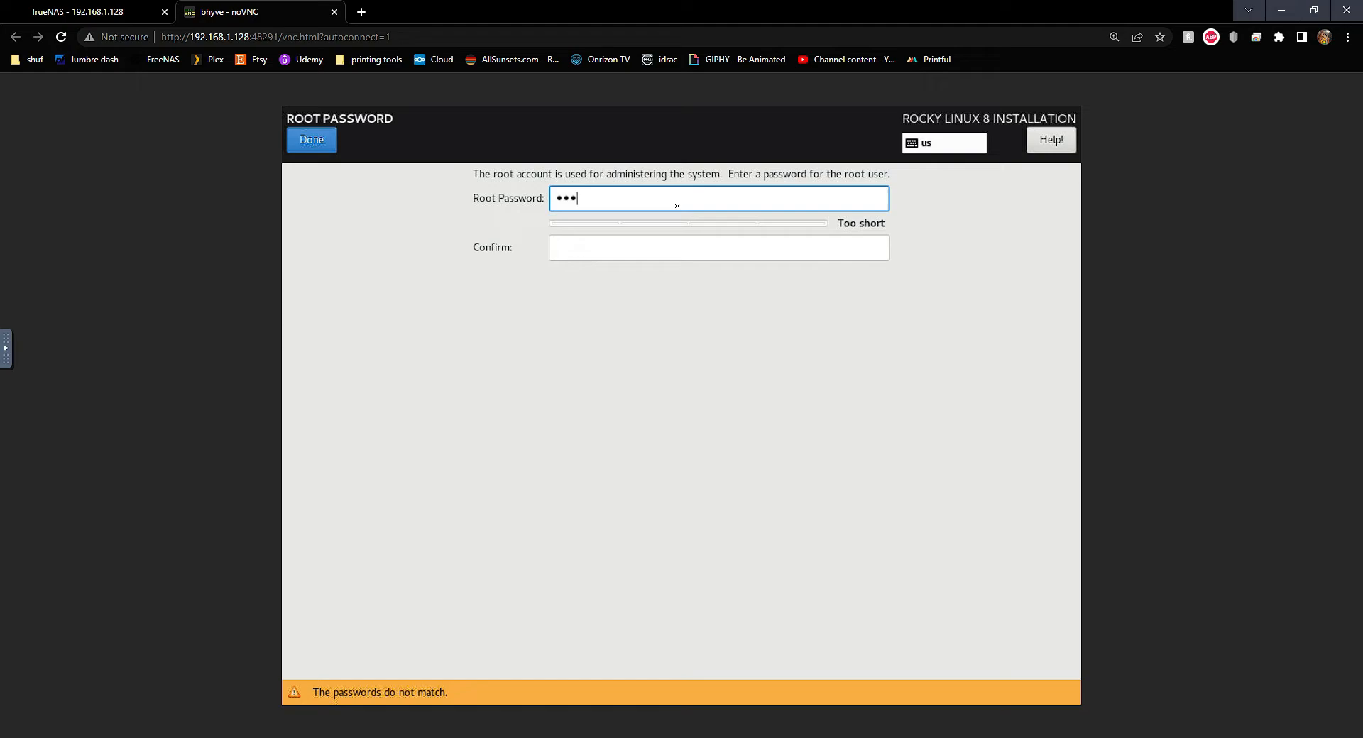
{"action": "type", "text": "••••••••••••"}
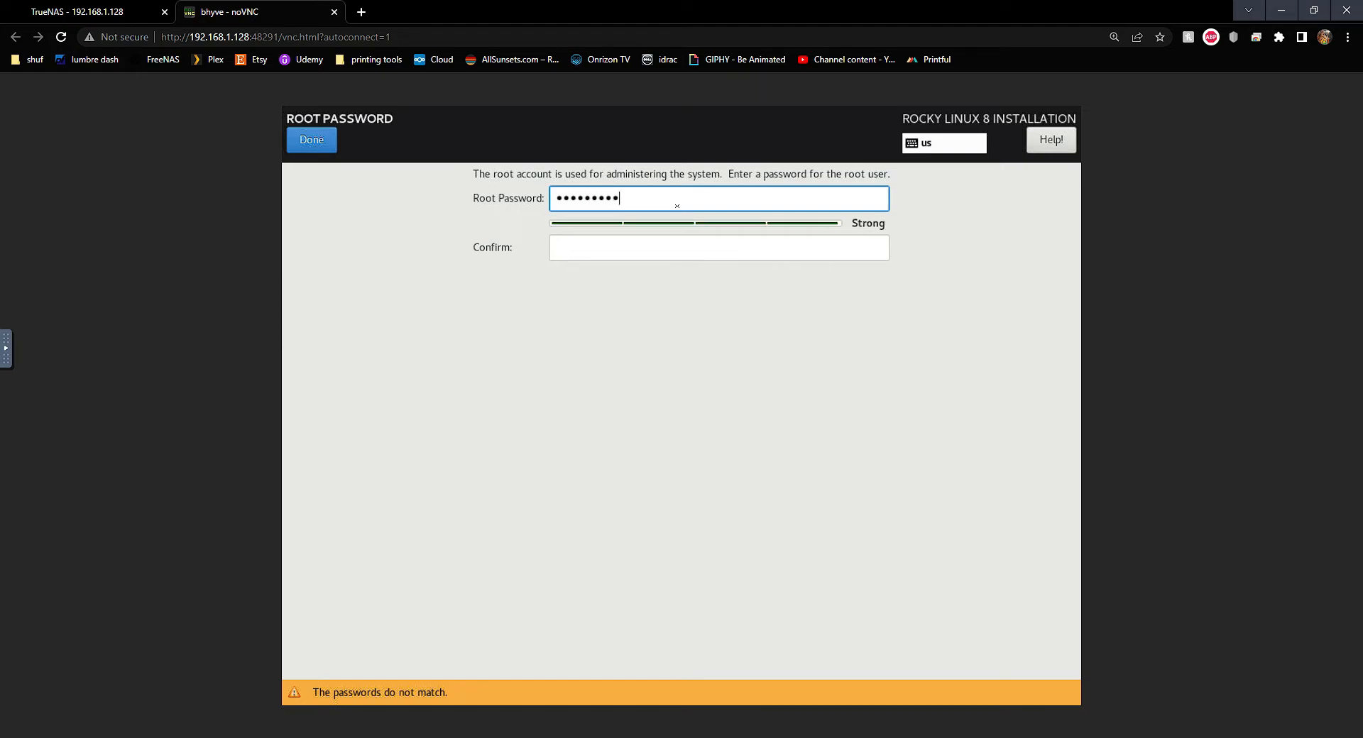
{"action": "type", "text": "••••••"}
{"action": "key", "text": "Tab"}
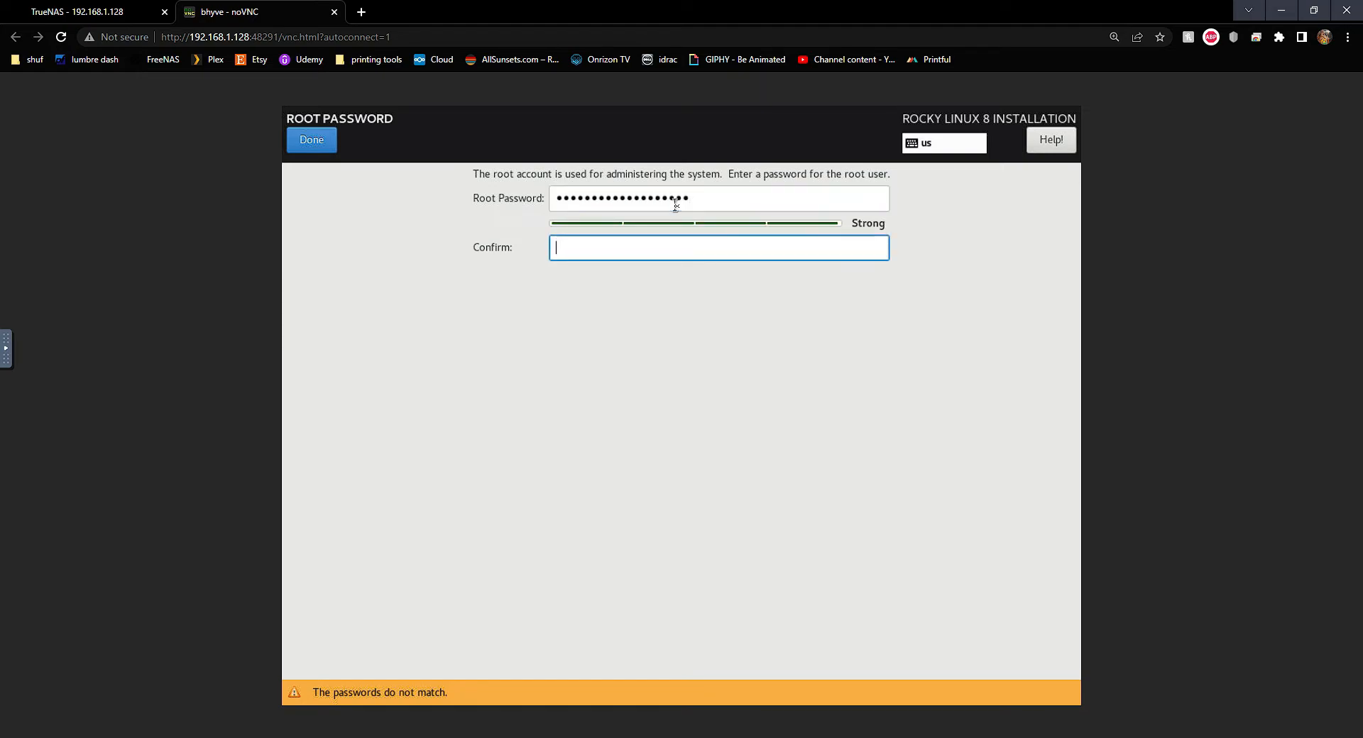
{"action": "type", "text": "••••••••••••••••"}
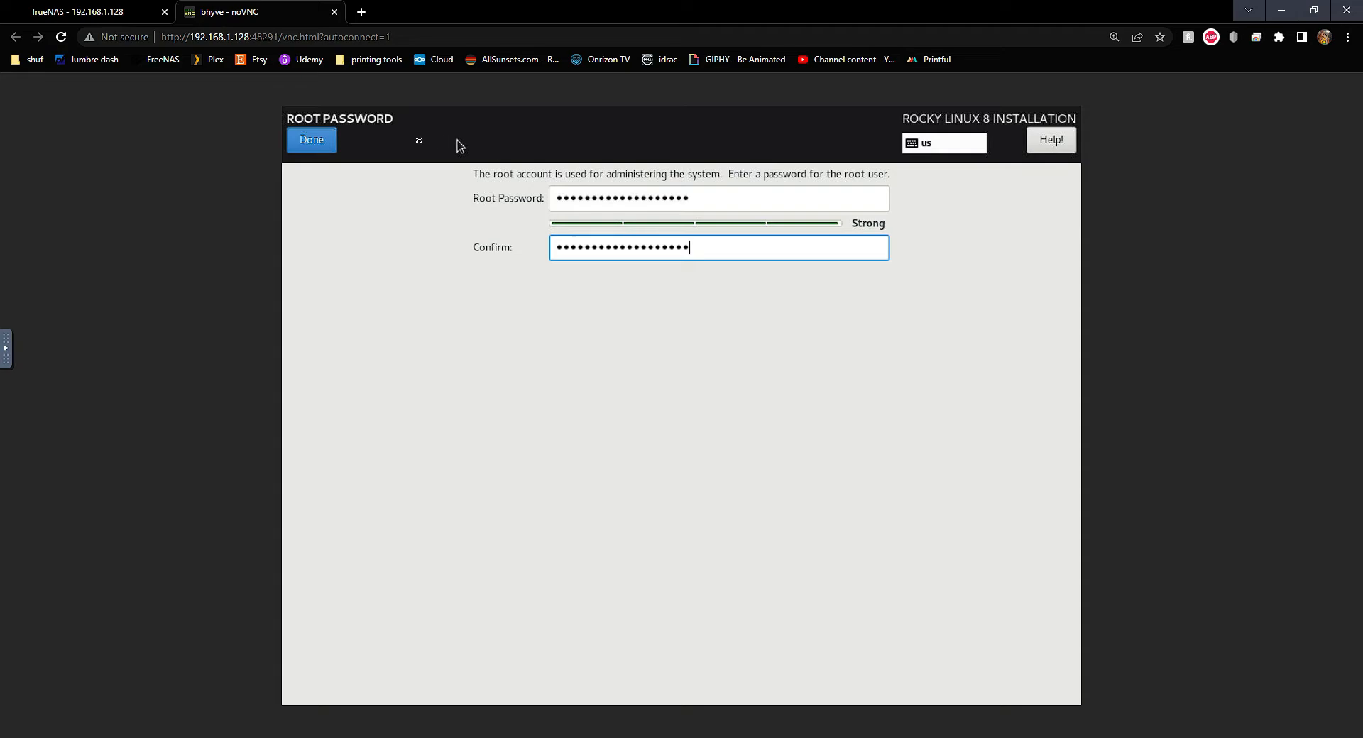
{"action": "left_click", "coordinate": [331, 140]}
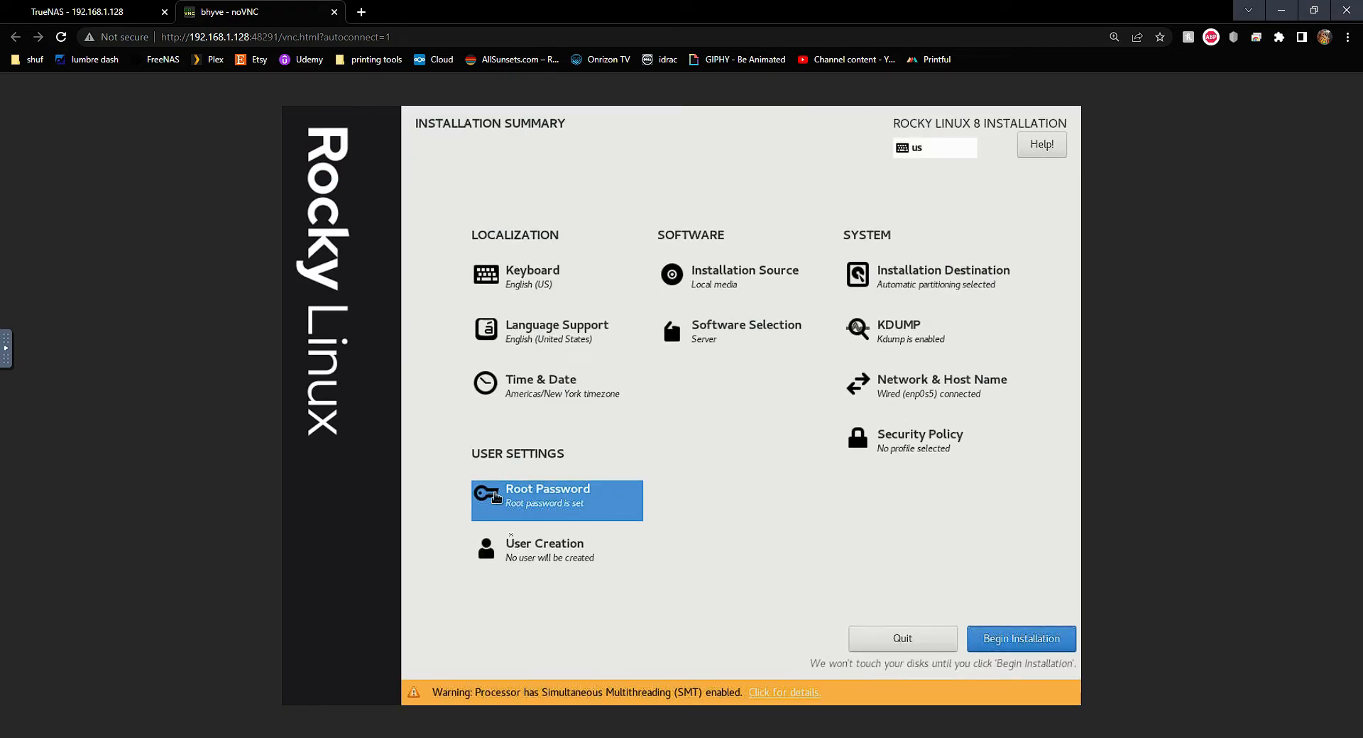
Create user 'sysop' with a confirmed password and save the account
{"action": "left_click", "coordinate": [576, 544]}
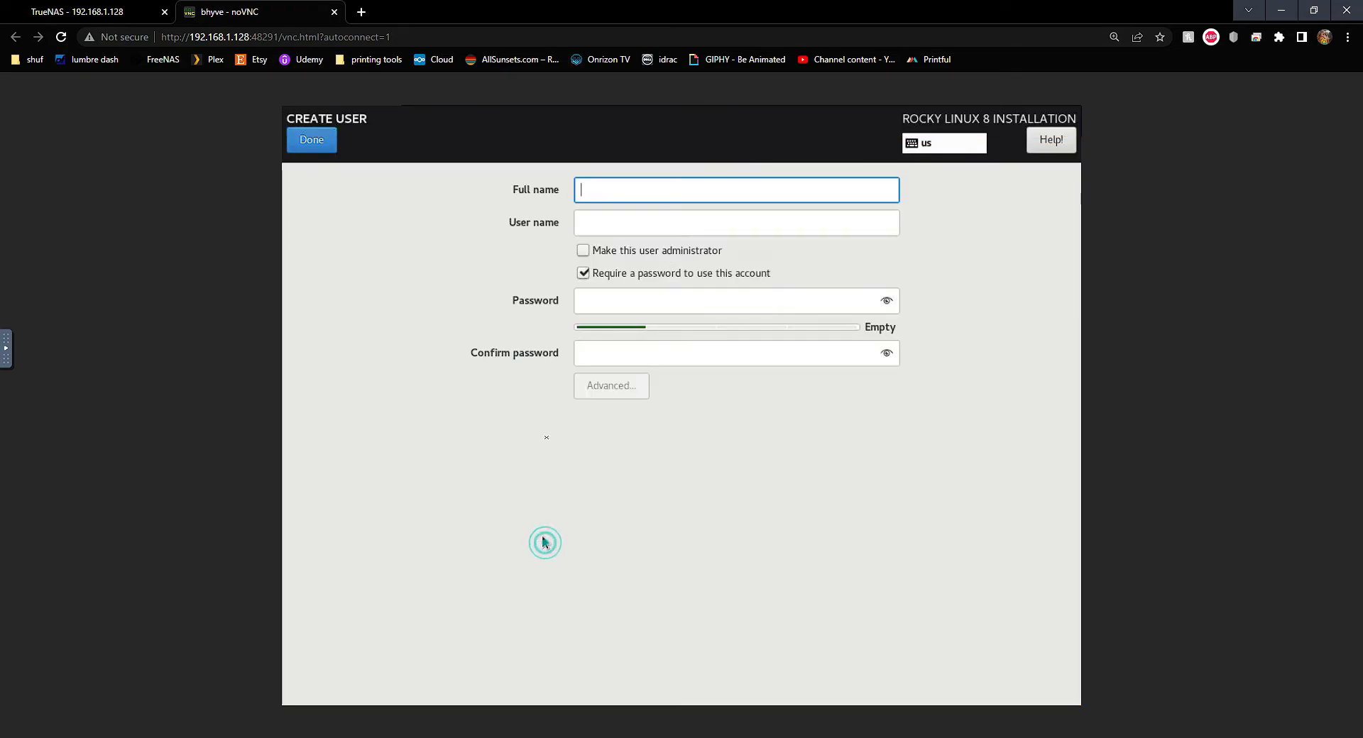
{"action": "type", "text": "sysop"}
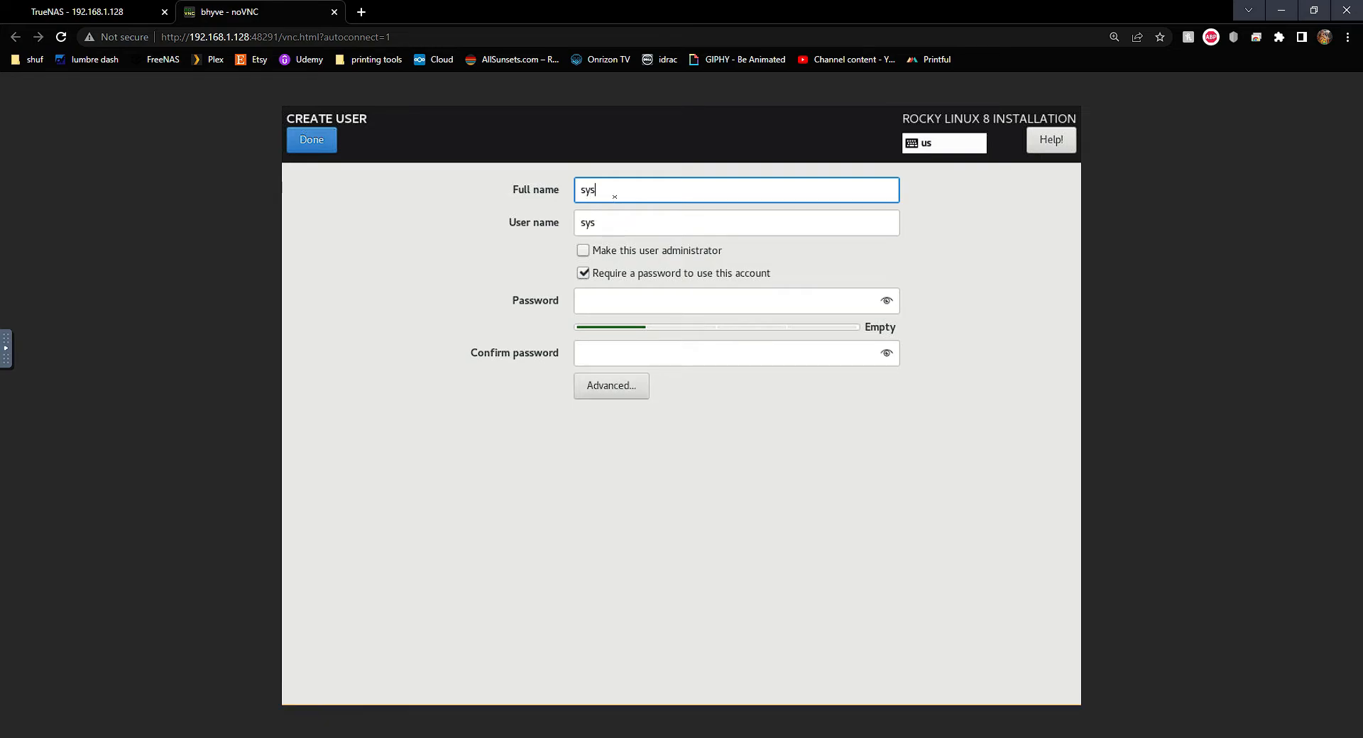
{"action": "left_click", "coordinate": [621, 298]}
{"action": "type", "text": "s"}
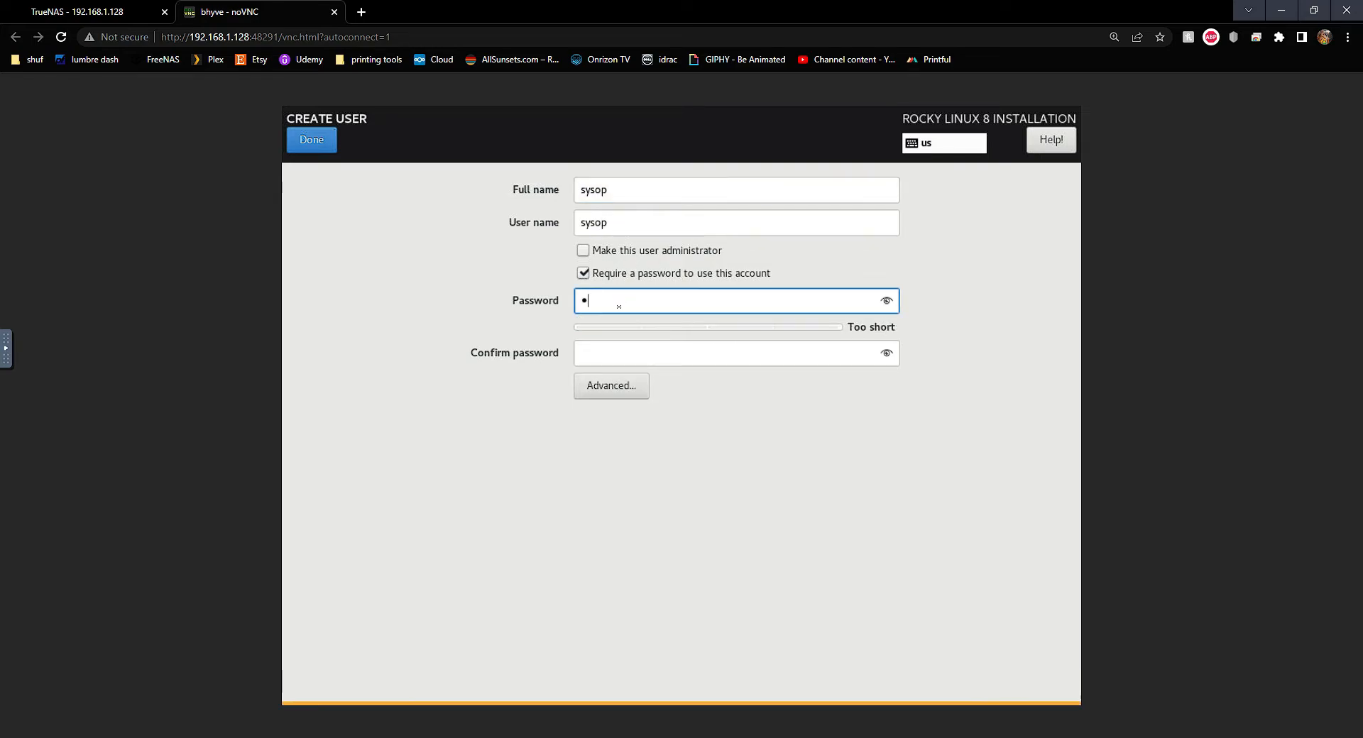
{"action": "type", "text": "yso••••••"}
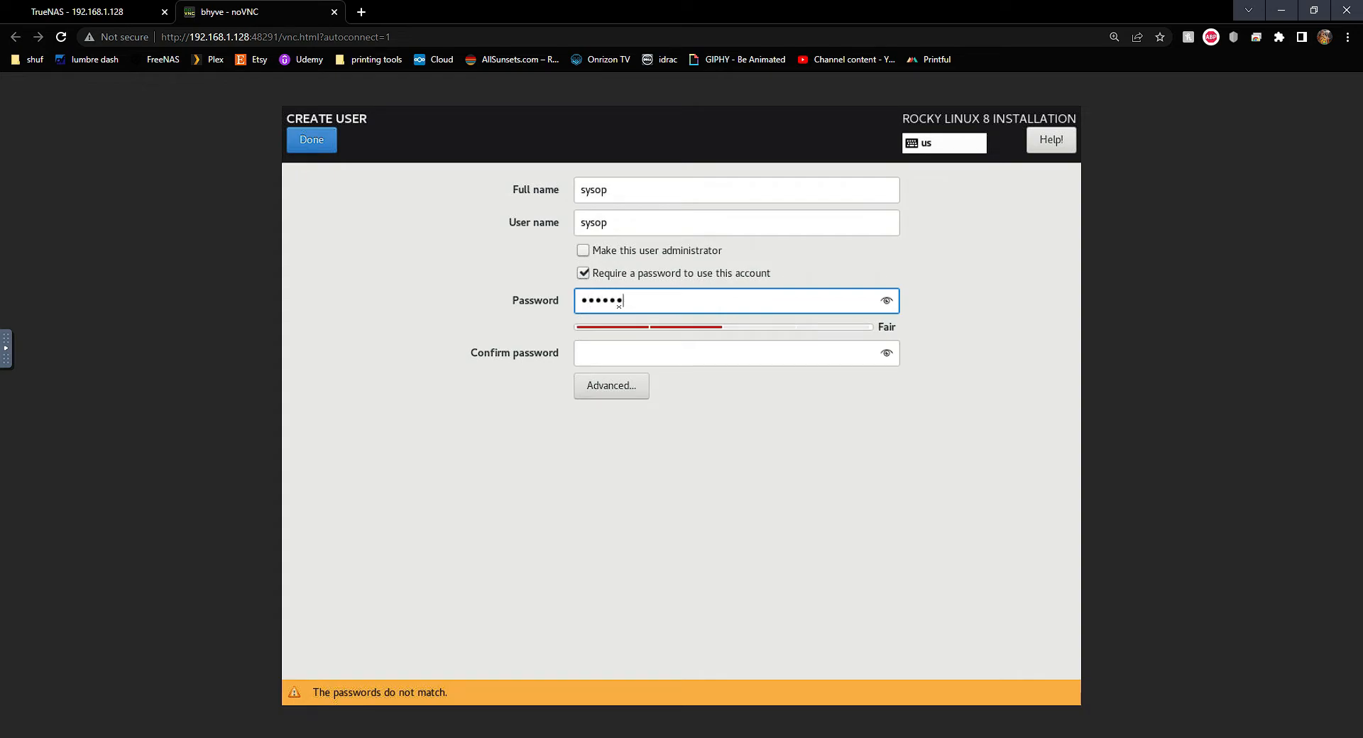
{"action": "key", "text": "Tab"}
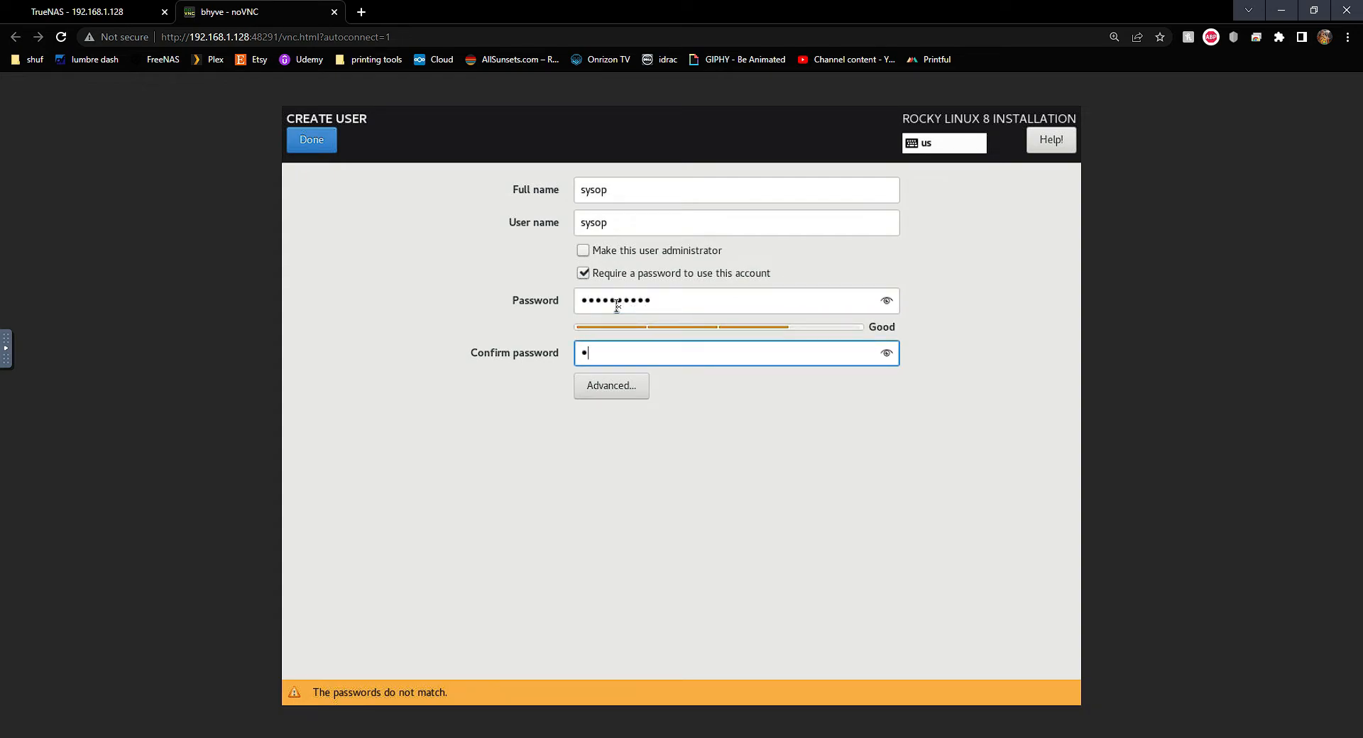
{"action": "type", "text": "••••••••••"}
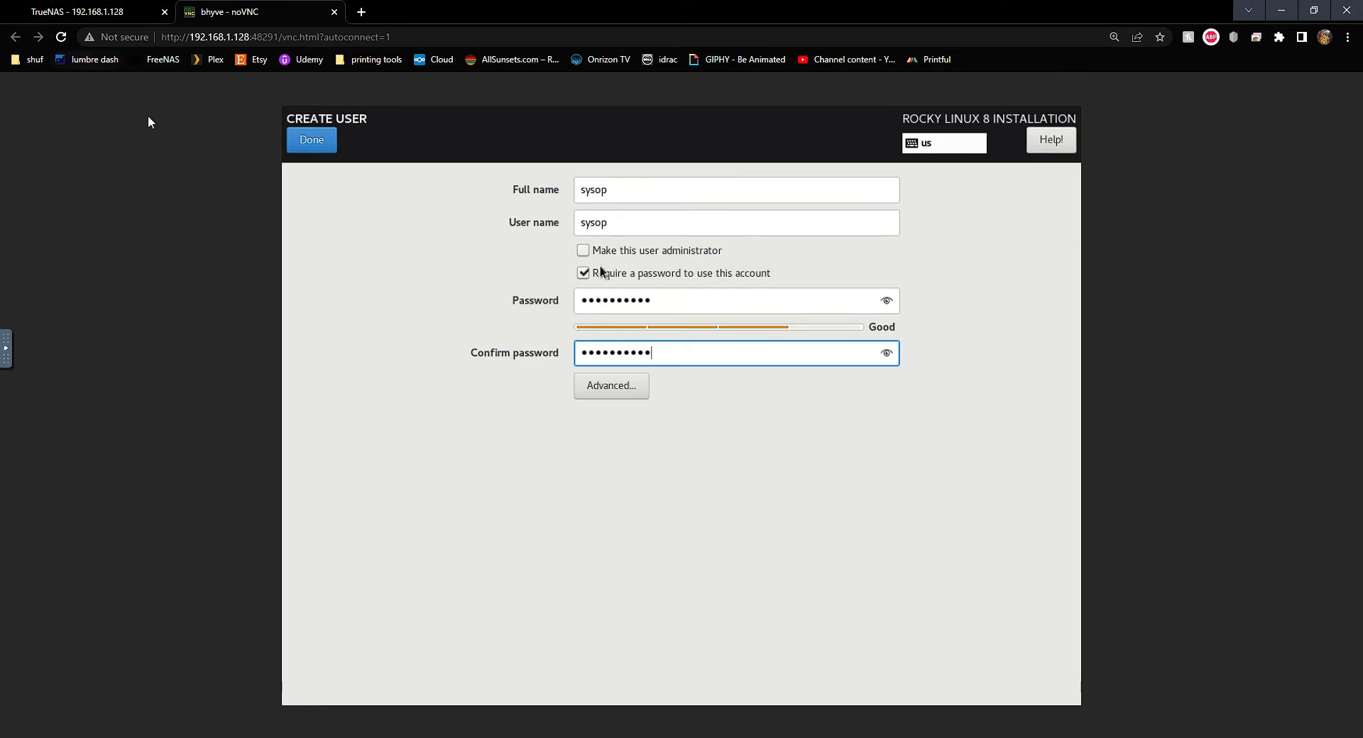
{"action": "left_click", "coordinate": [311, 141]}
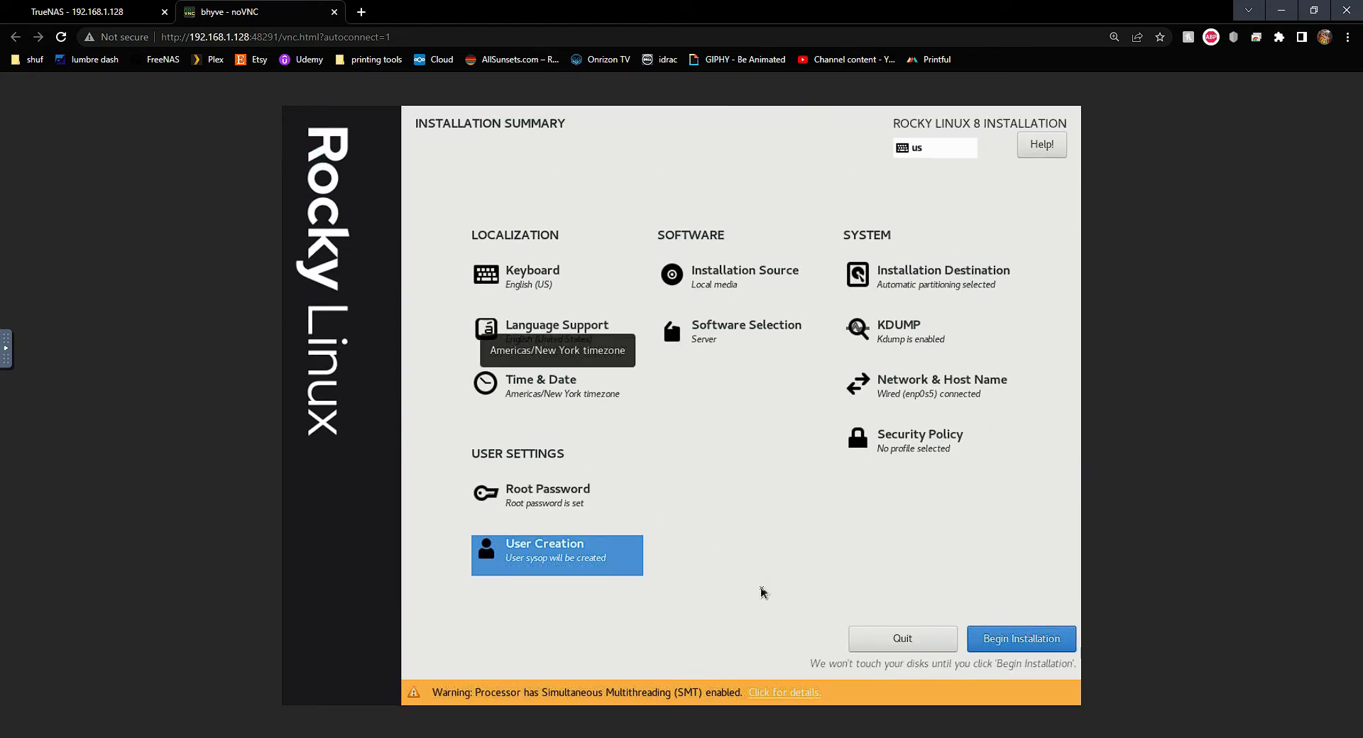
{"action": "left_click", "coordinate": [772, 691]}
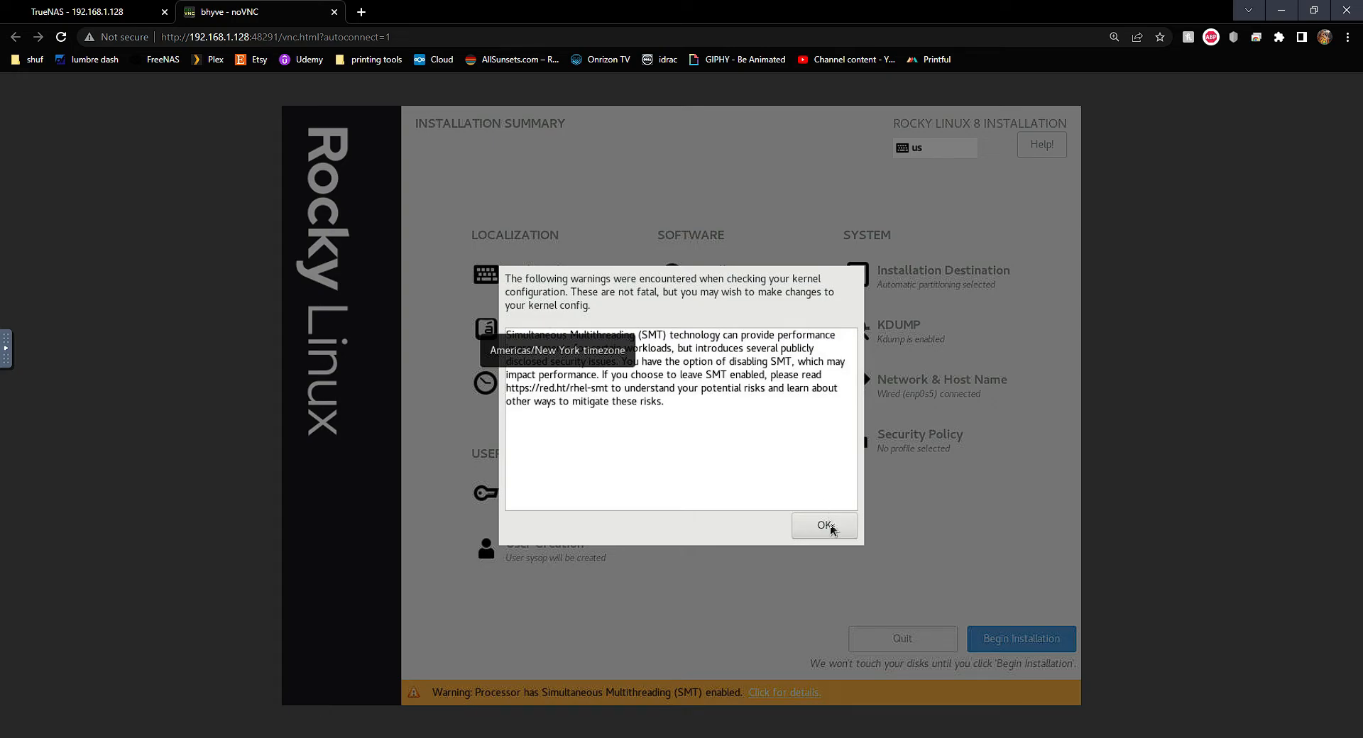
{"action": "left_click", "coordinate": [828, 525]}
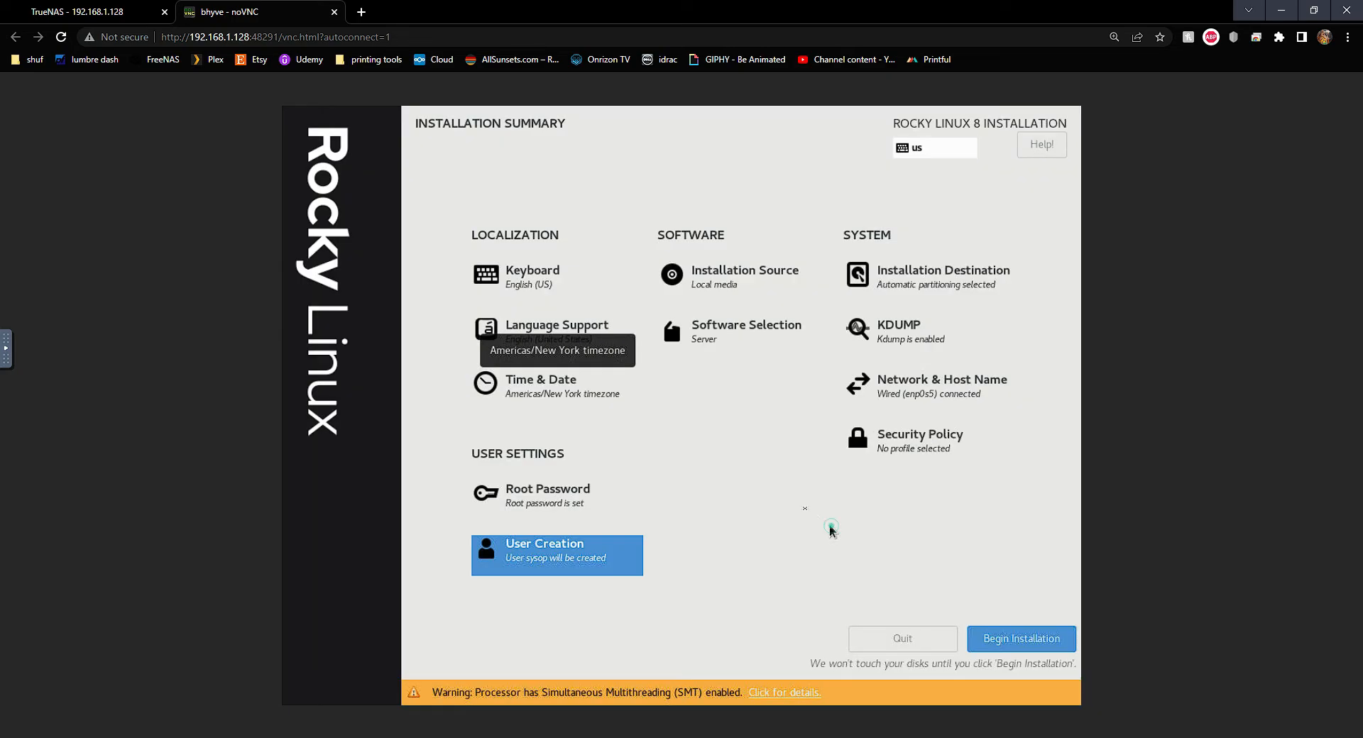
Set the timezone to Americas/Chicago, run the installation, and reboot when it completes
{"action": "left_click", "coordinate": [555, 388]}
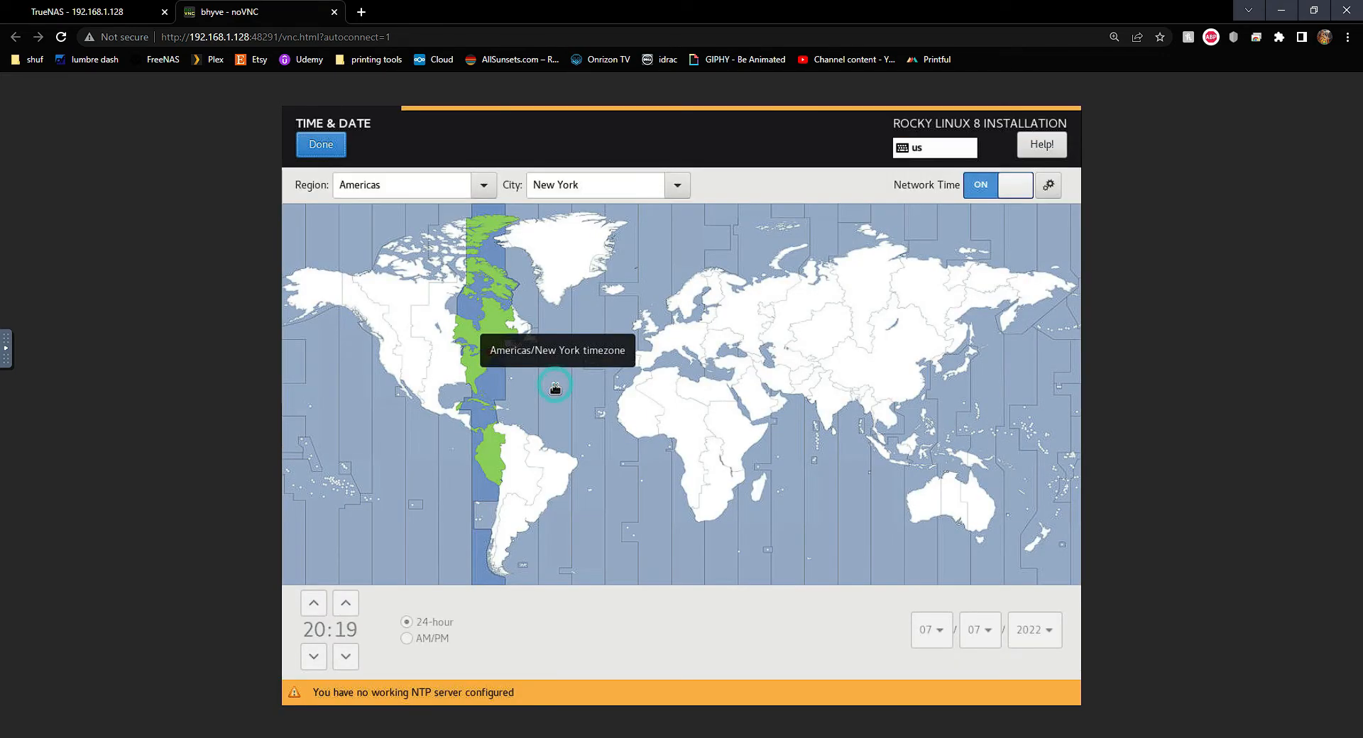
{"action": "left_click", "coordinate": [450, 374]}
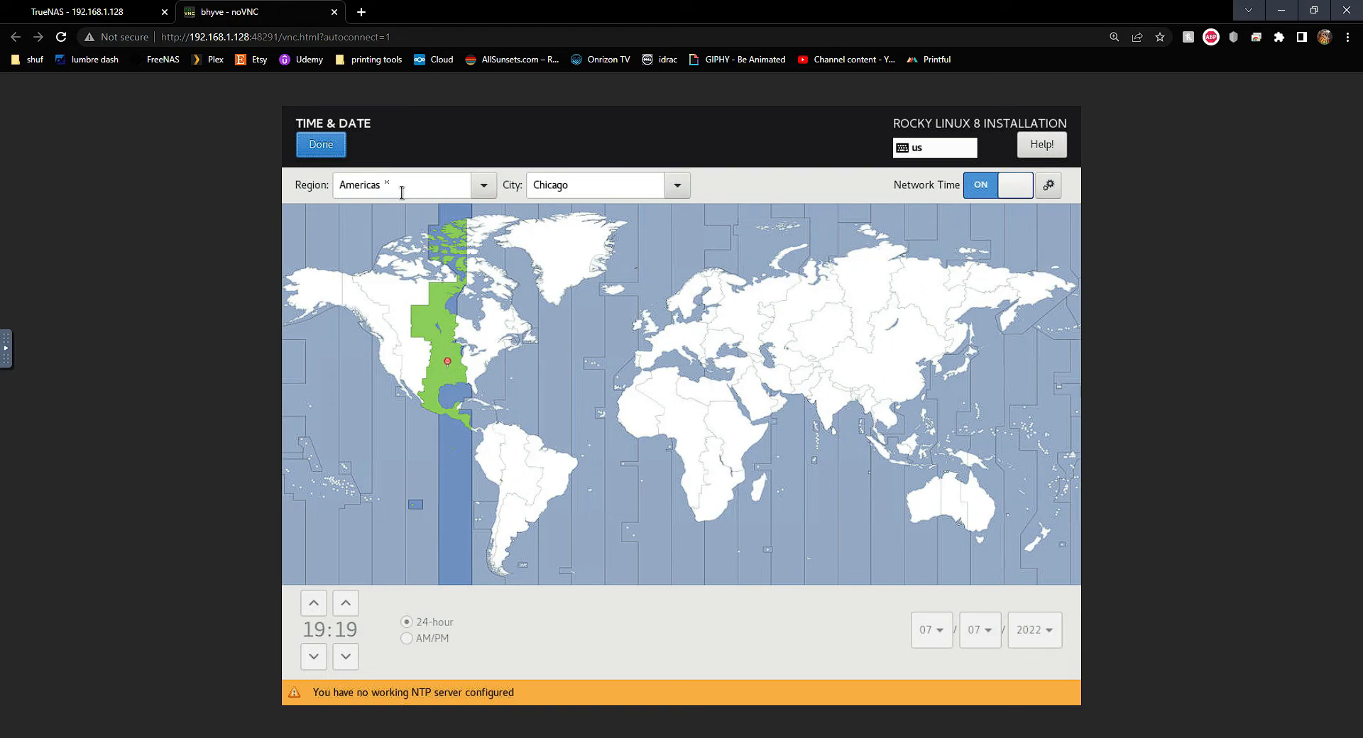
{"action": "left_click", "coordinate": [321, 146]}
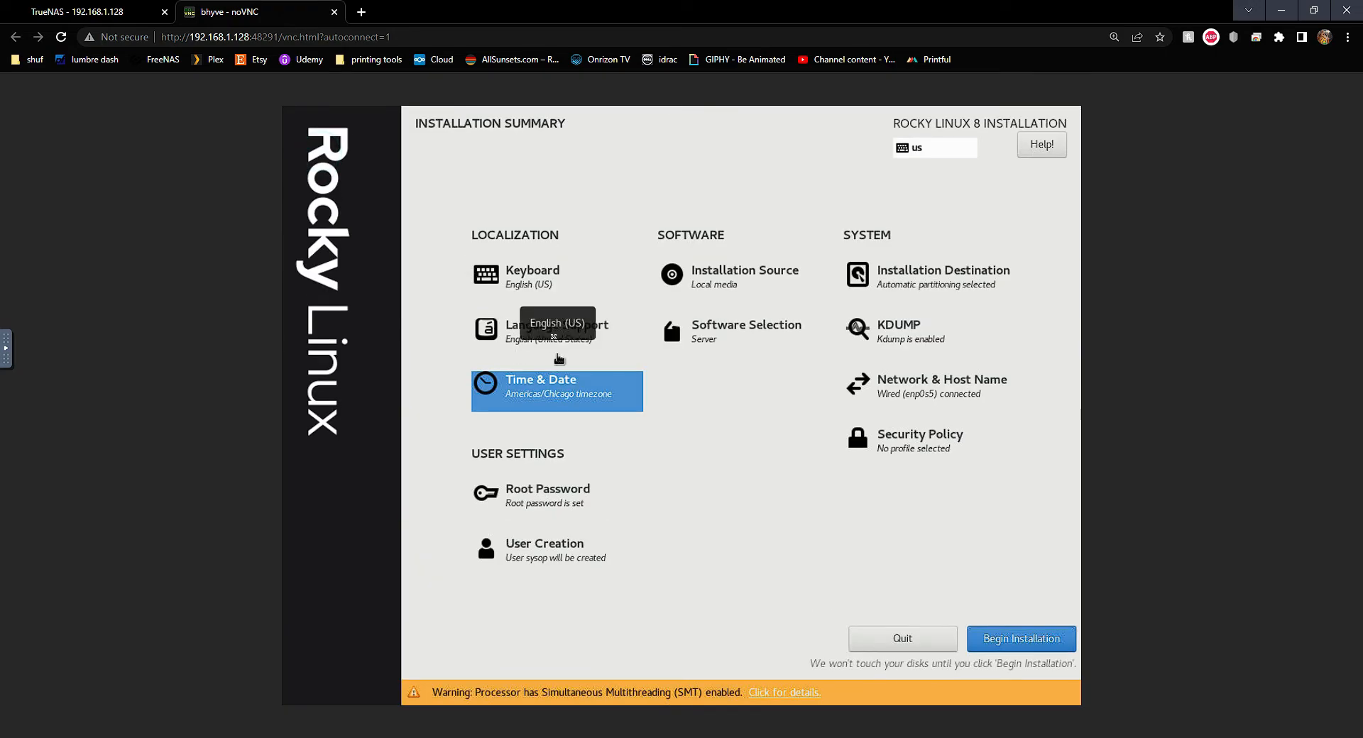
{"action": "left_click", "coordinate": [1014, 638]}
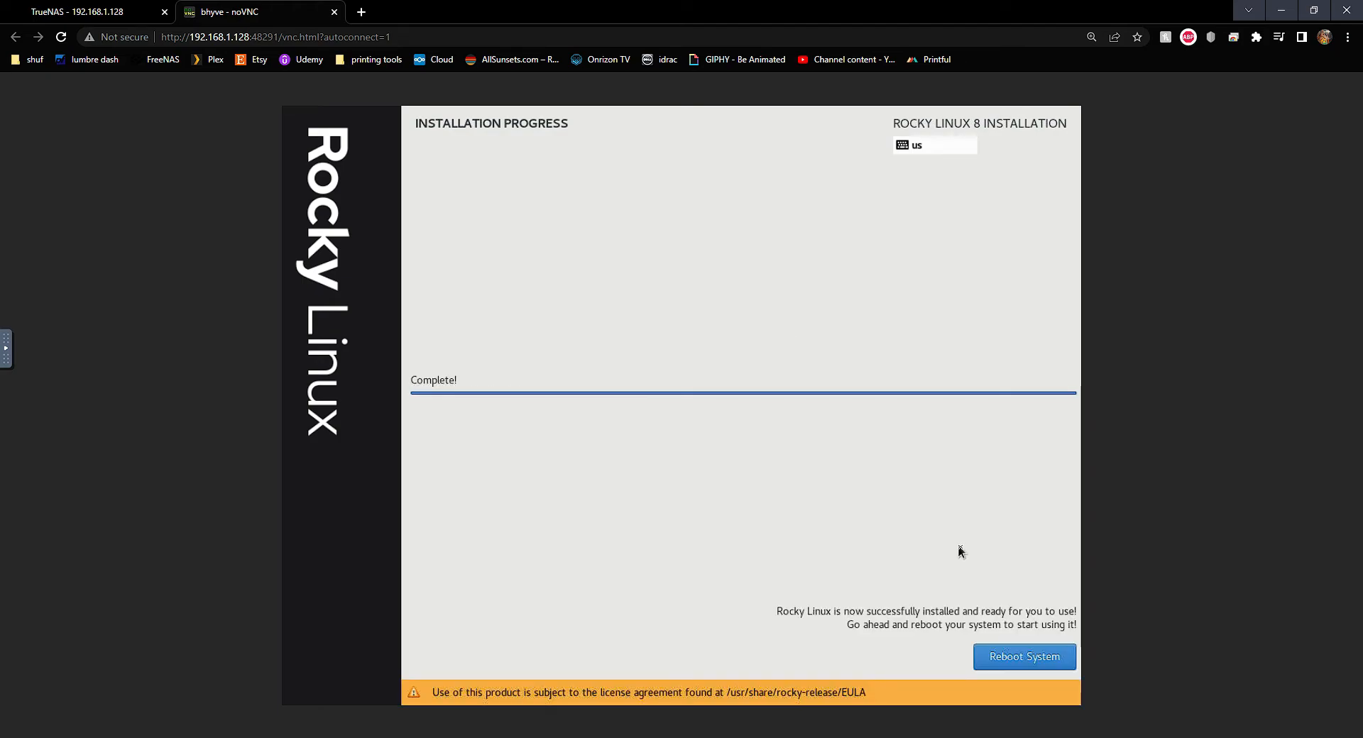
{"action": "left_click", "coordinate": [1004, 658]}
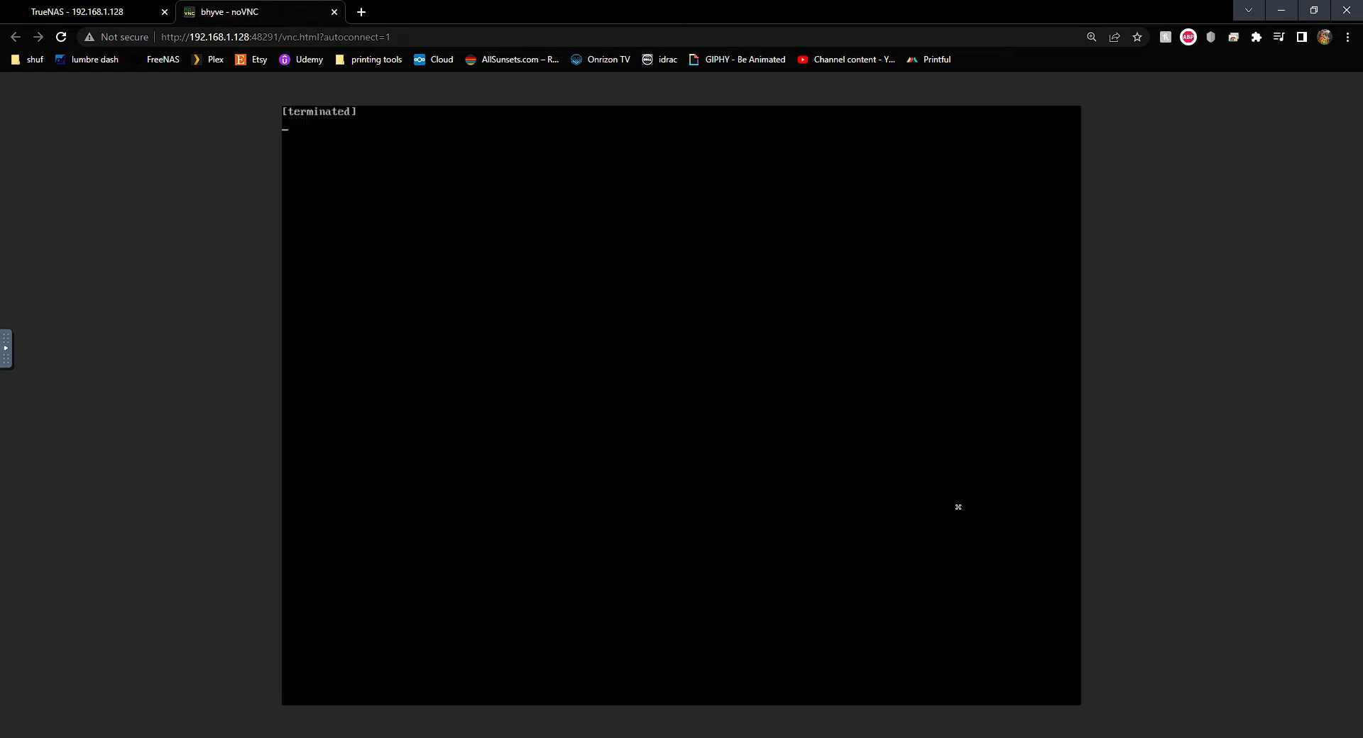
Delete the CDROM installer device from the rocky VM's devices, then return to the console tab
{"action": "left_click", "coordinate": [143, 9]}
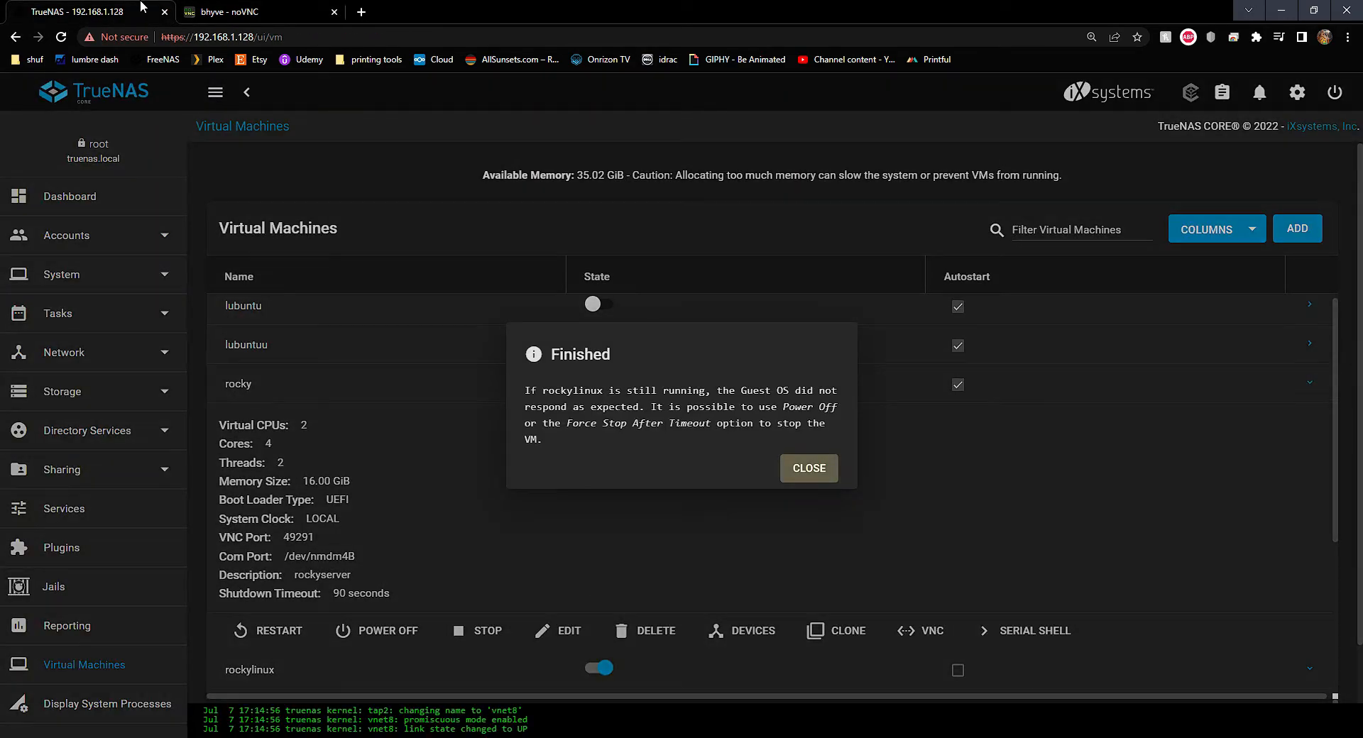
{"action": "left_click", "coordinate": [791, 470]}
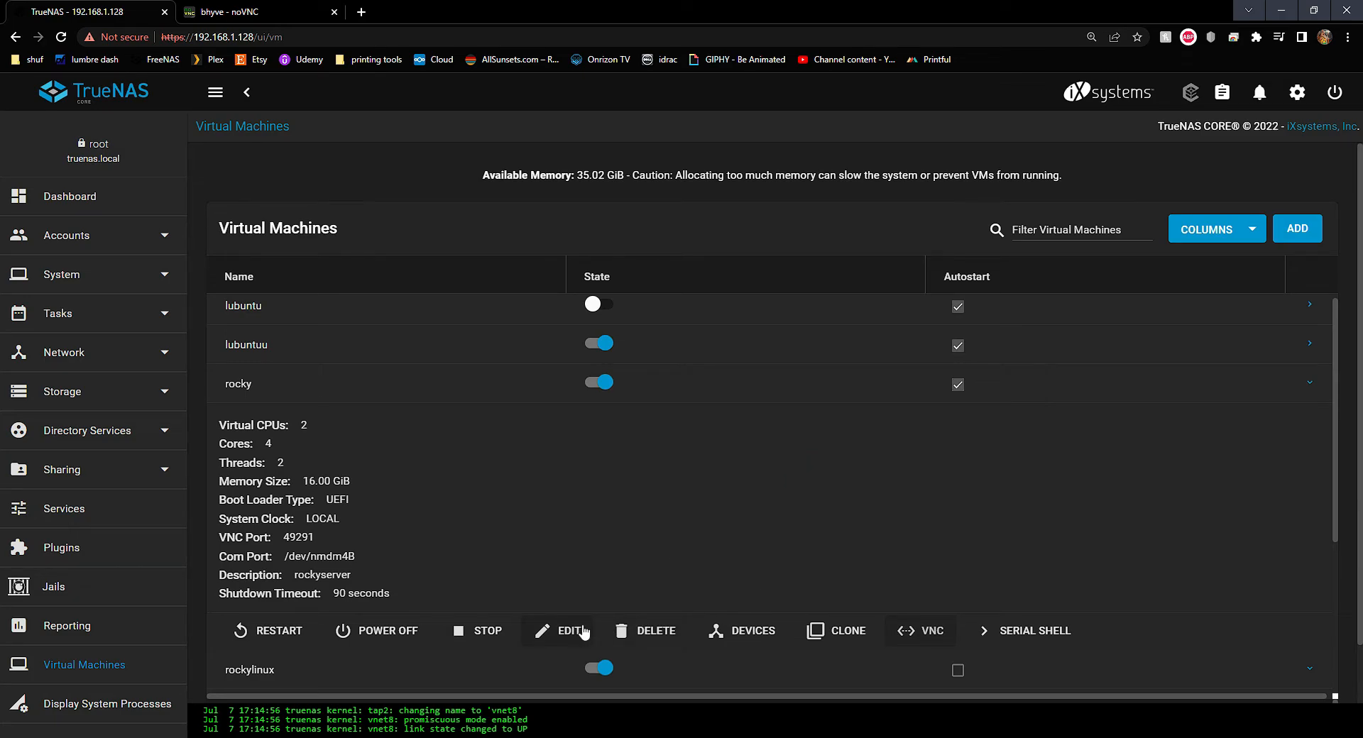
{"action": "left_click", "coordinate": [748, 641]}
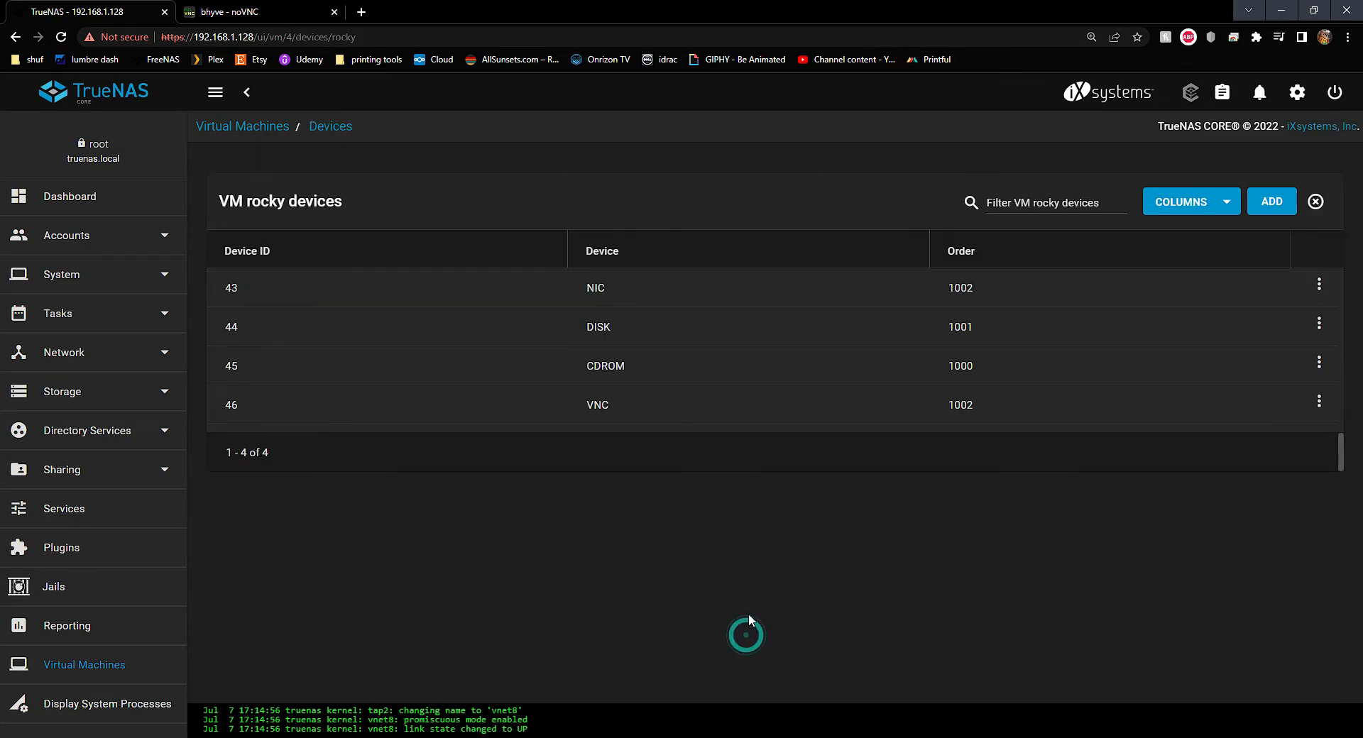
{"action": "left_click", "coordinate": [1319, 362]}
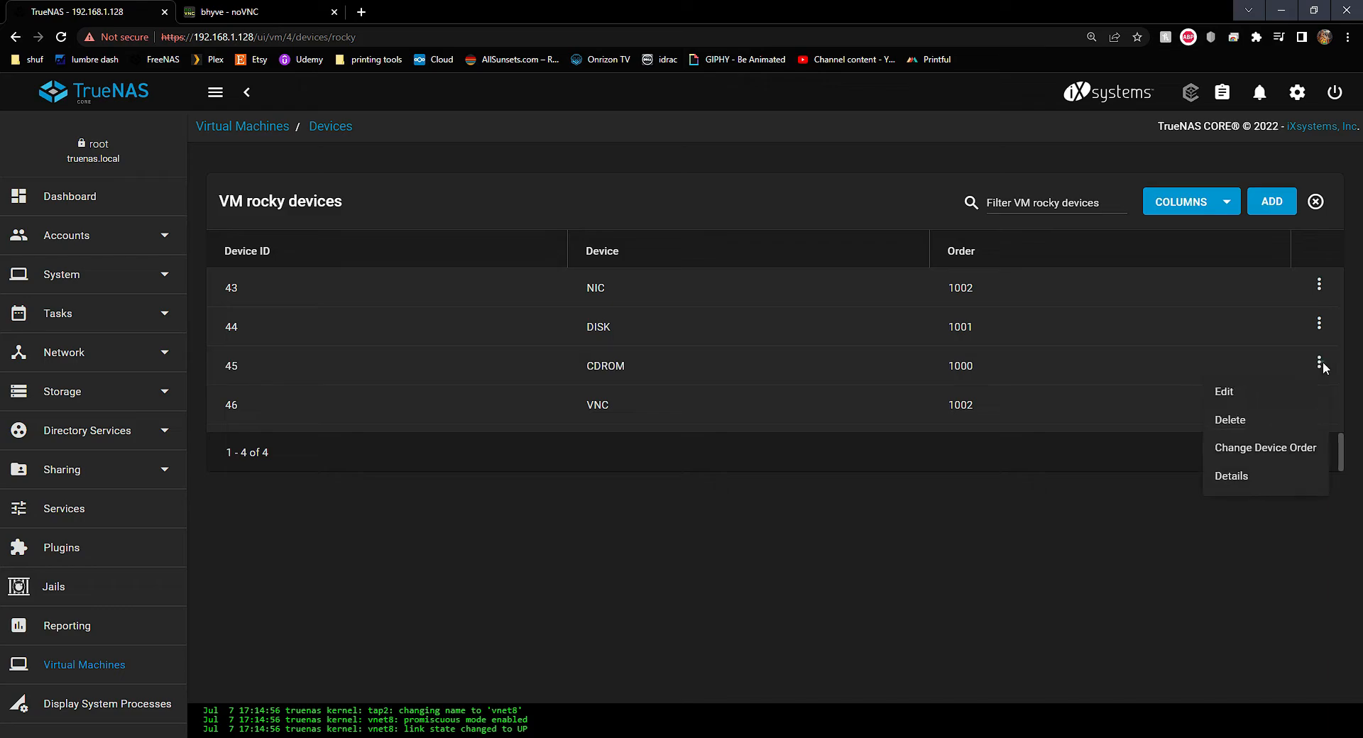
{"action": "left_click", "coordinate": [1235, 420]}
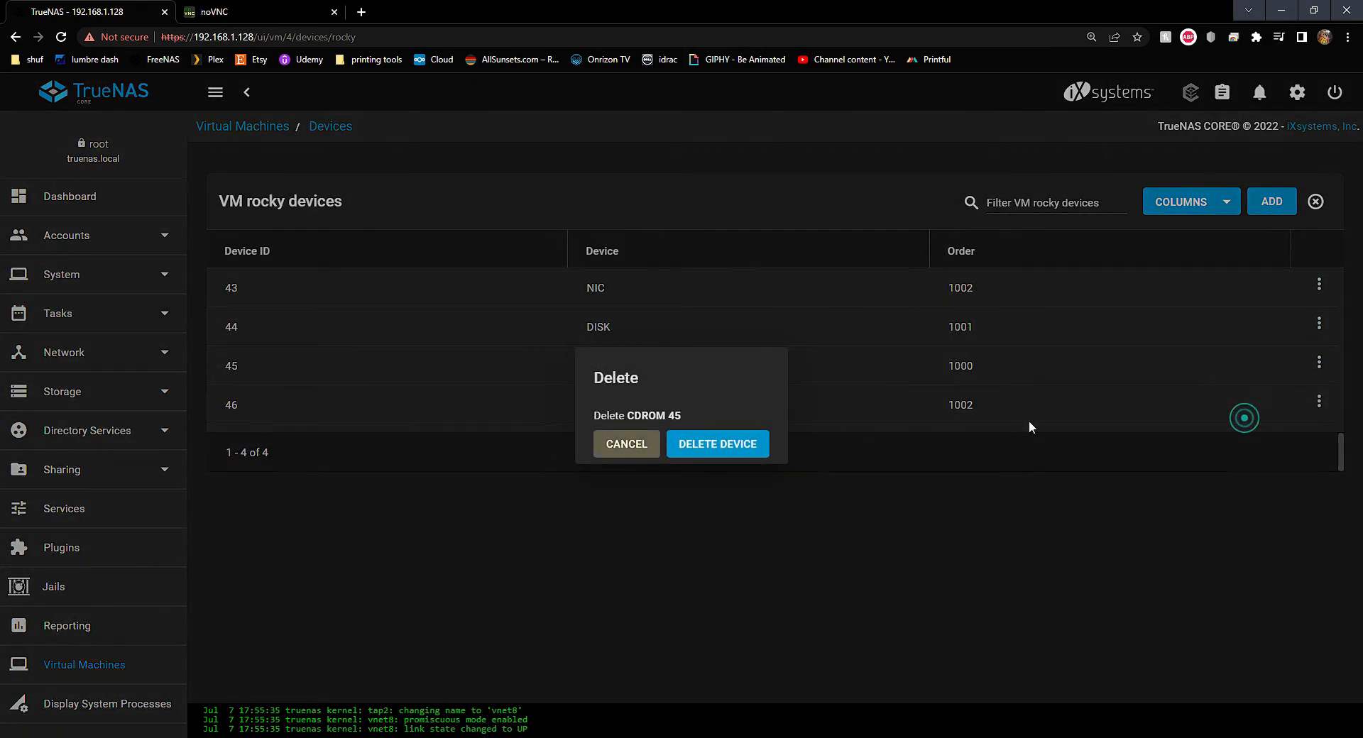
{"action": "left_click", "coordinate": [756, 443]}
{"action": "left_click", "coordinate": [227, 12]}
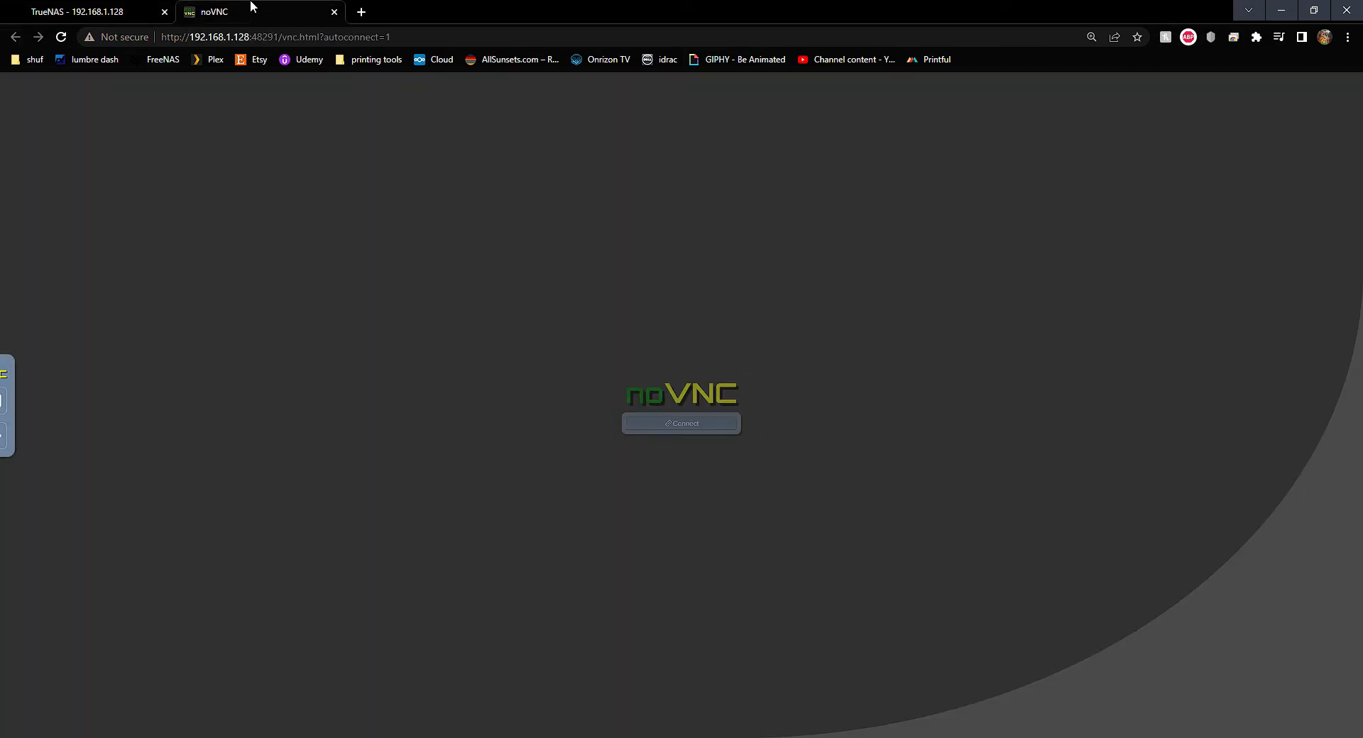
Connect to the rocky console, send a reboot via the special keys, and reconnect
{"action": "left_click", "coordinate": [588, 431]}
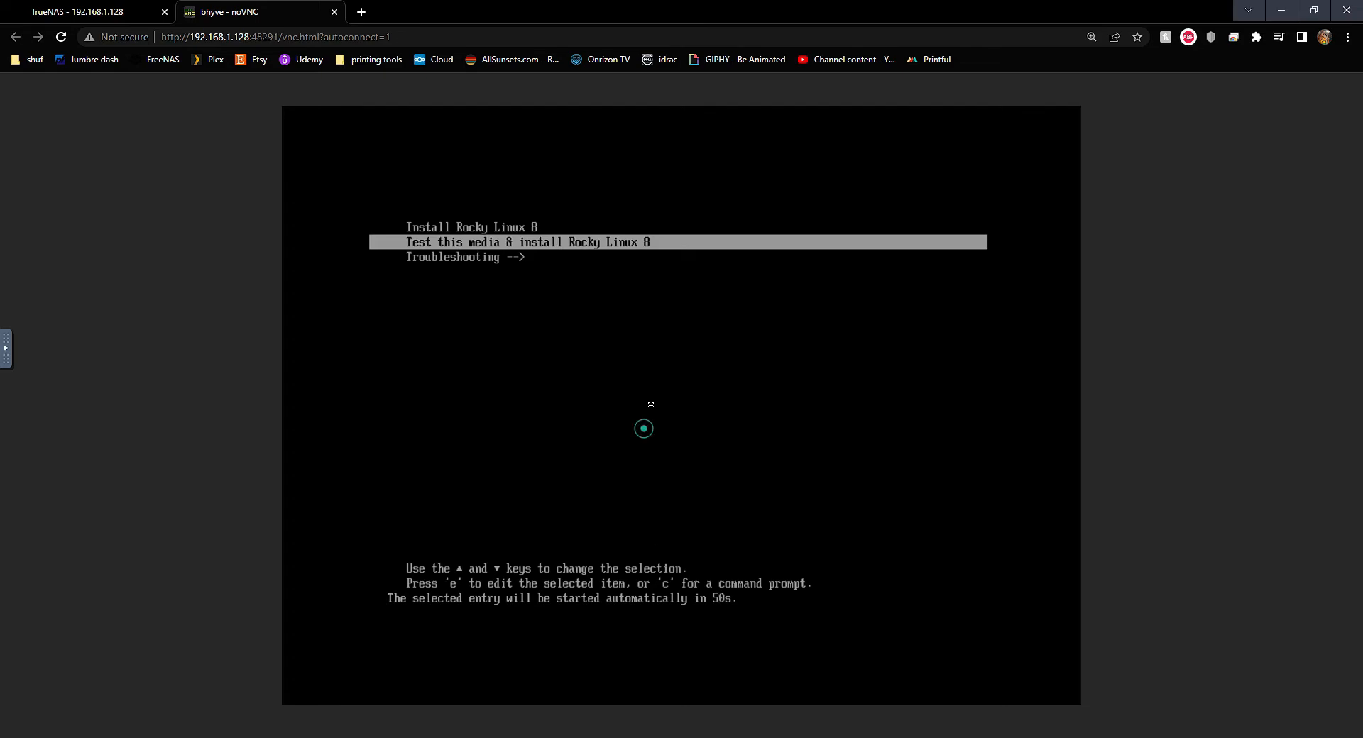
{"action": "left_click", "coordinate": [5, 355]}
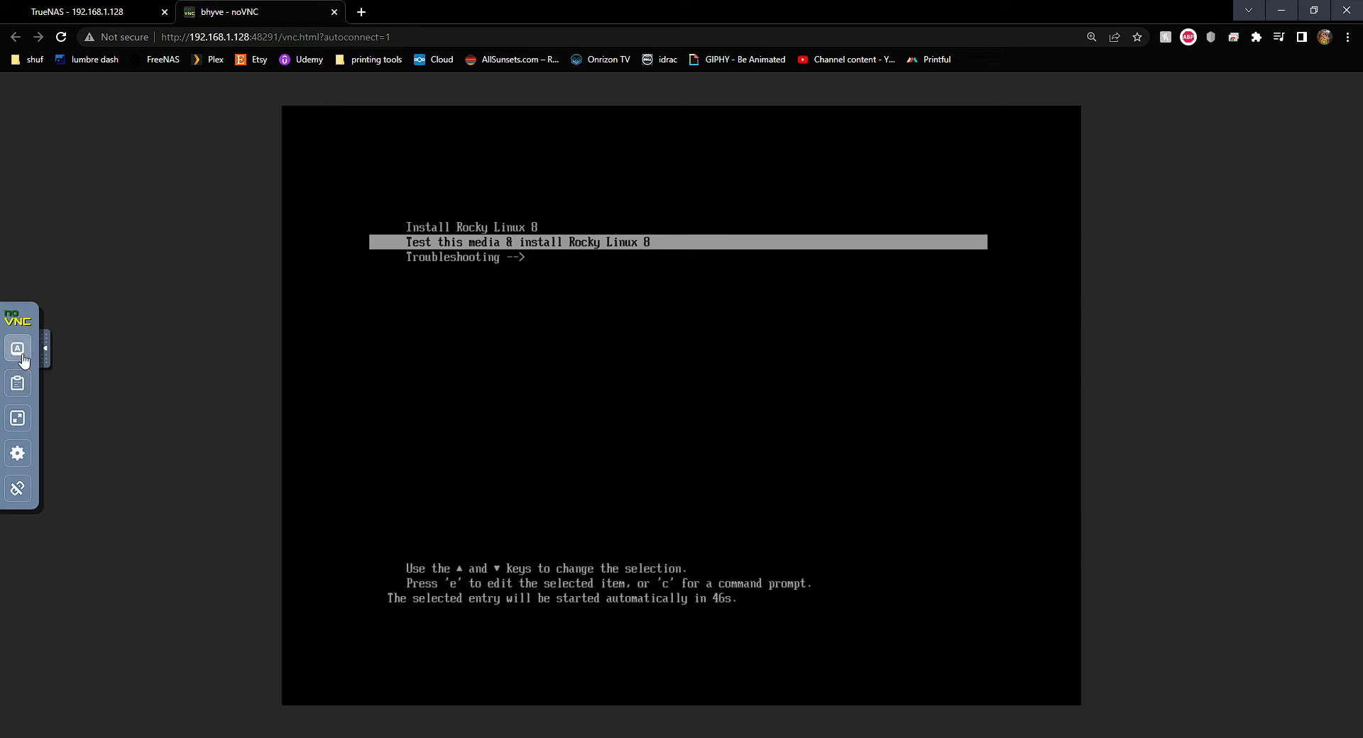
{"action": "left_click", "coordinate": [17, 347]}
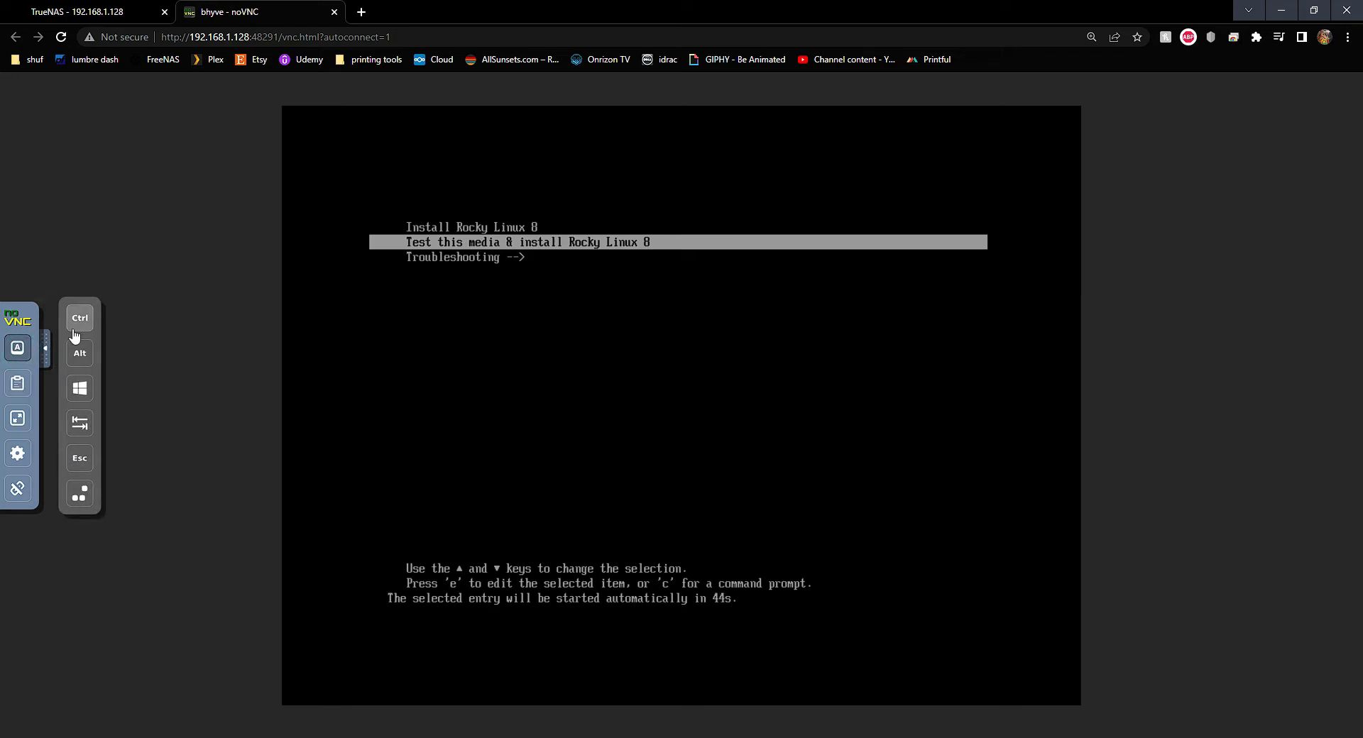
{"action": "left_click", "coordinate": [81, 494]}
{"action": "left_click", "coordinate": [657, 460]}
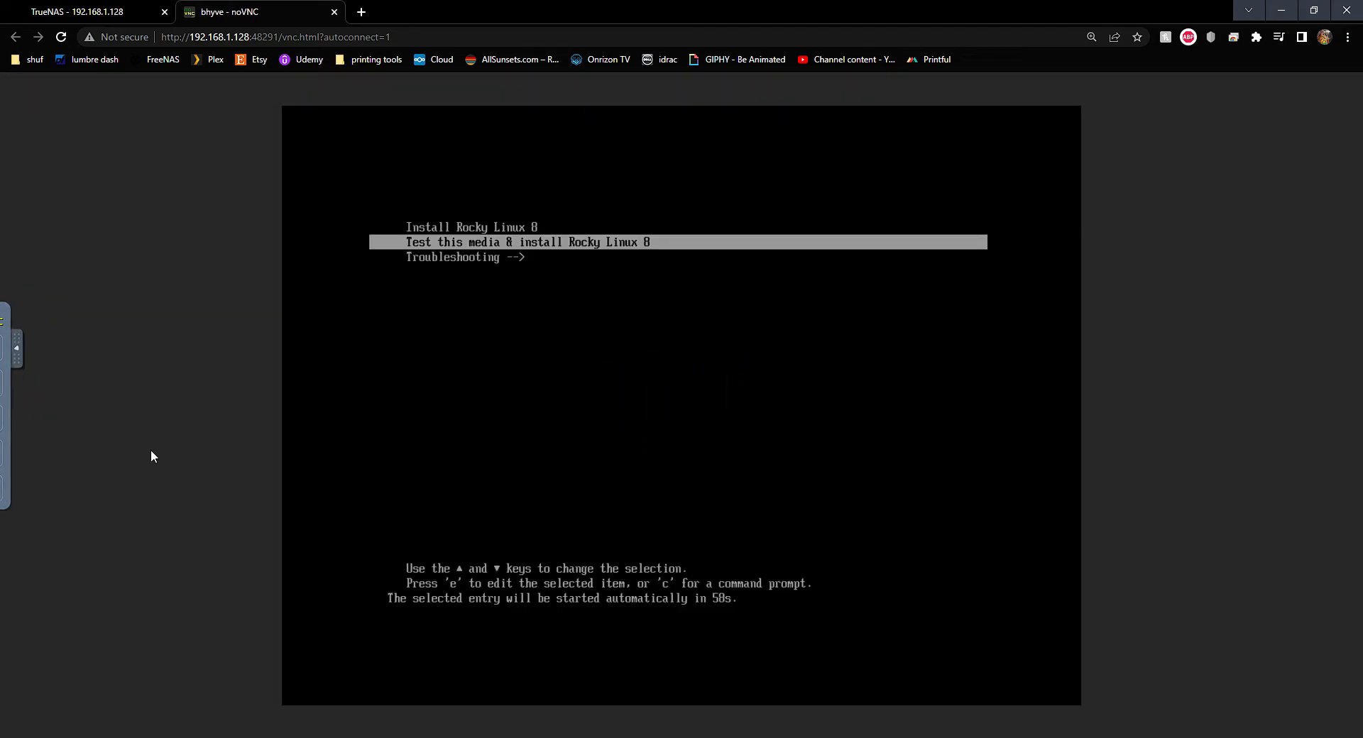
{"action": "left_click", "coordinate": [56, 7]}
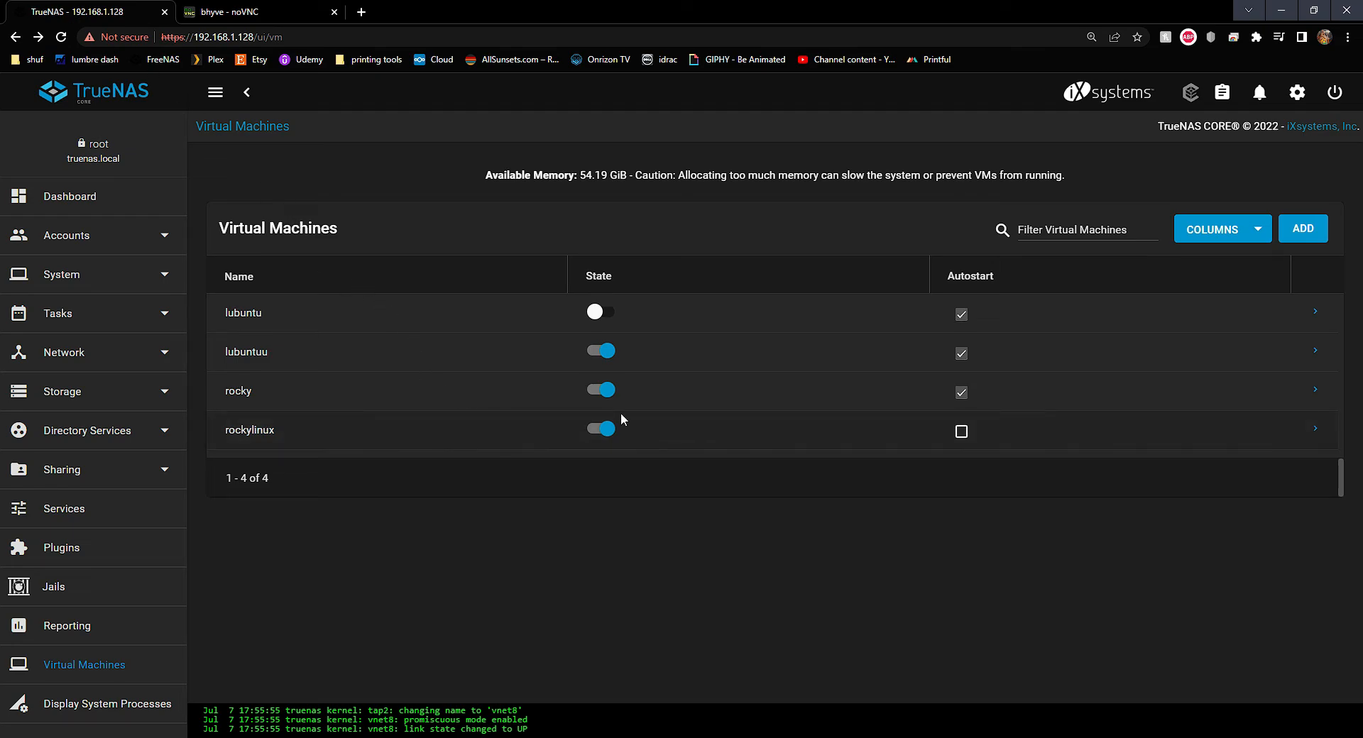
Check the rocky VM lists only NIC, DISK and VNC devices, then restart it
{"action": "left_click", "coordinate": [1315, 389]}
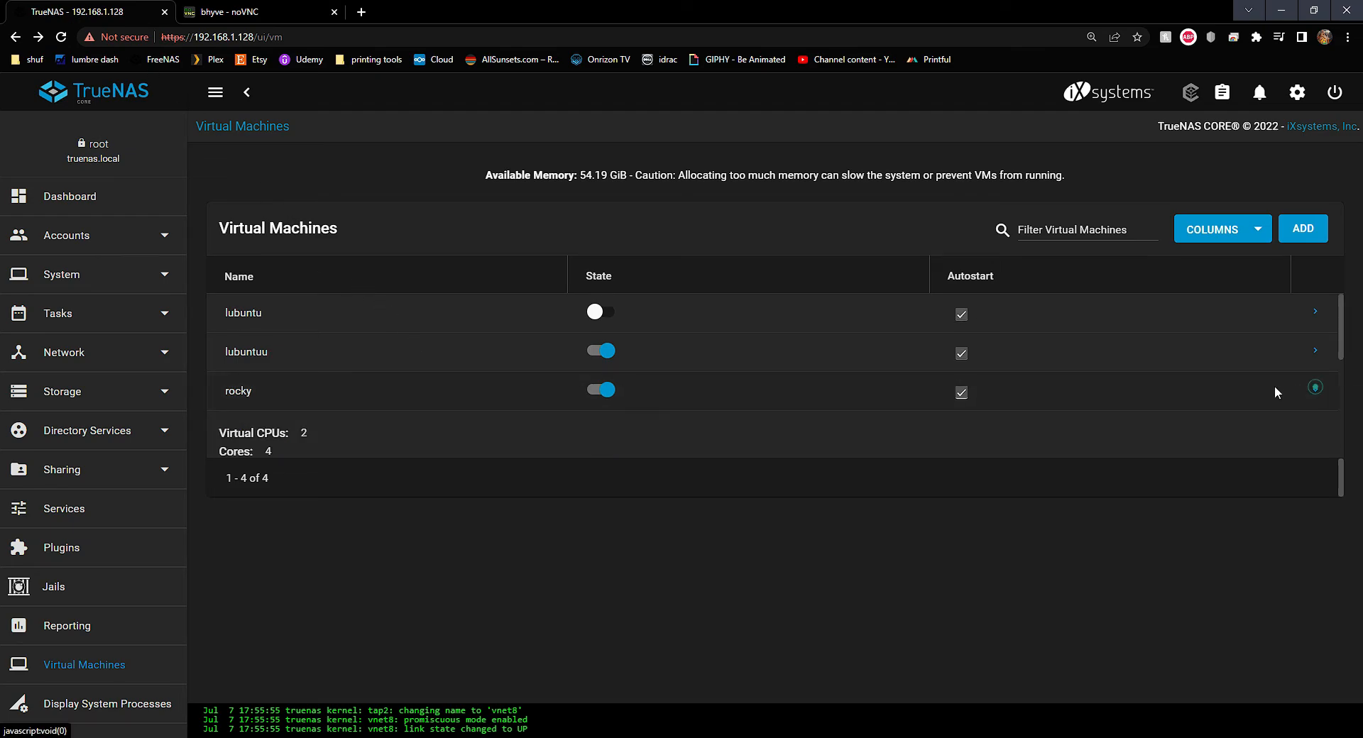
{"action": "left_click", "coordinate": [734, 635]}
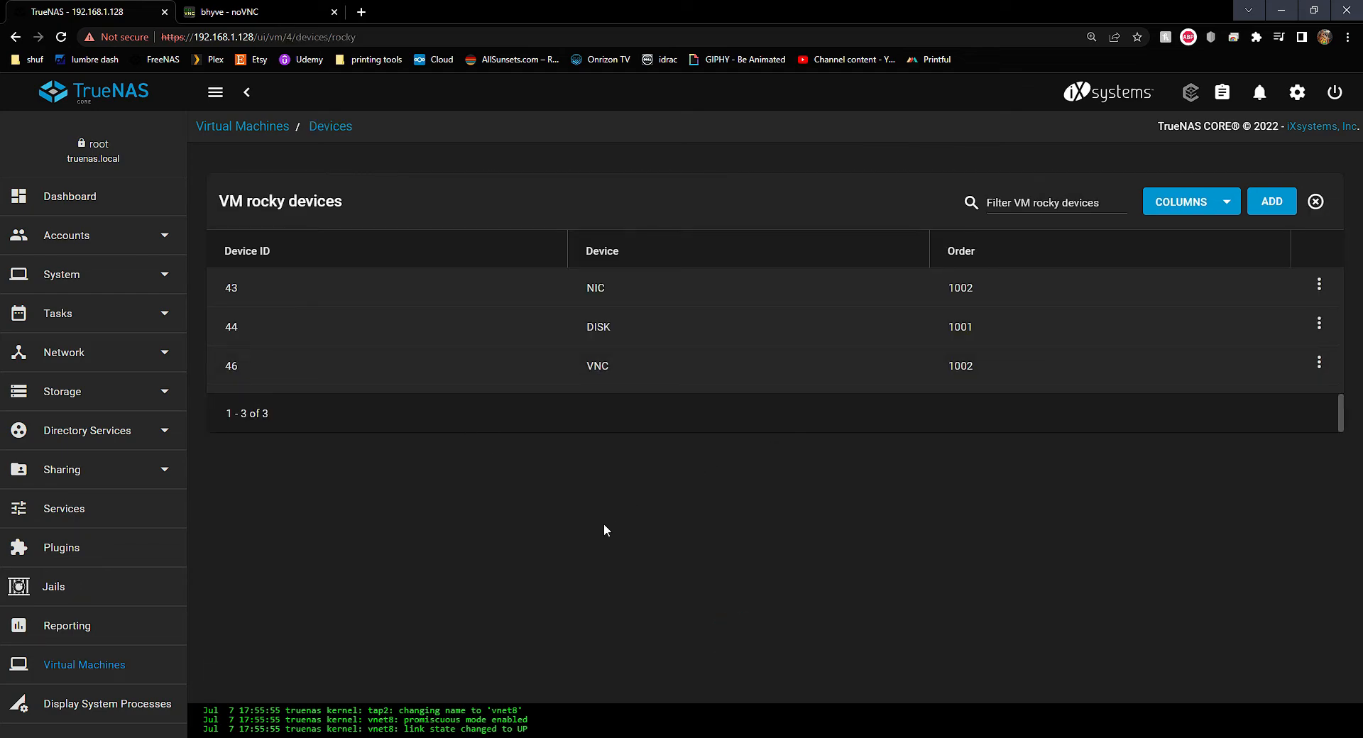
{"action": "left_click", "coordinate": [307, 10]}
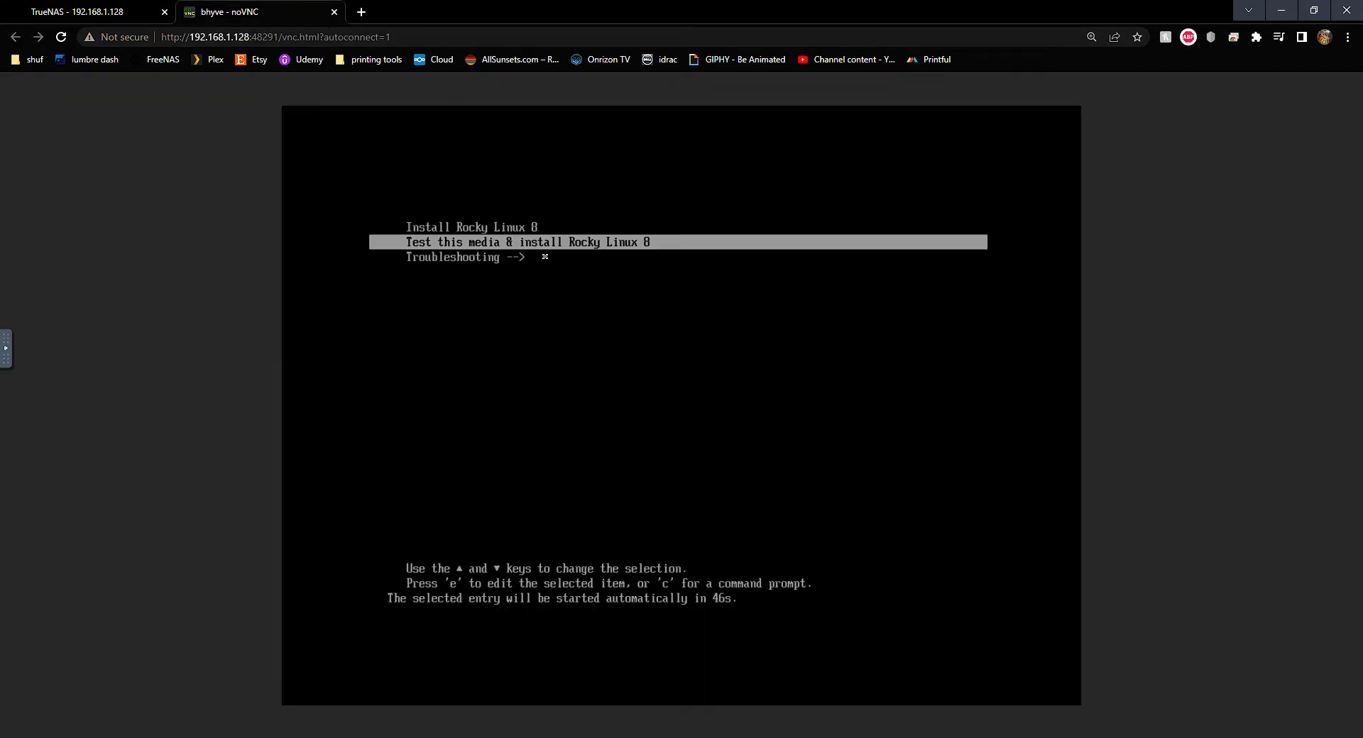
{"action": "left_click", "coordinate": [5, 348]}
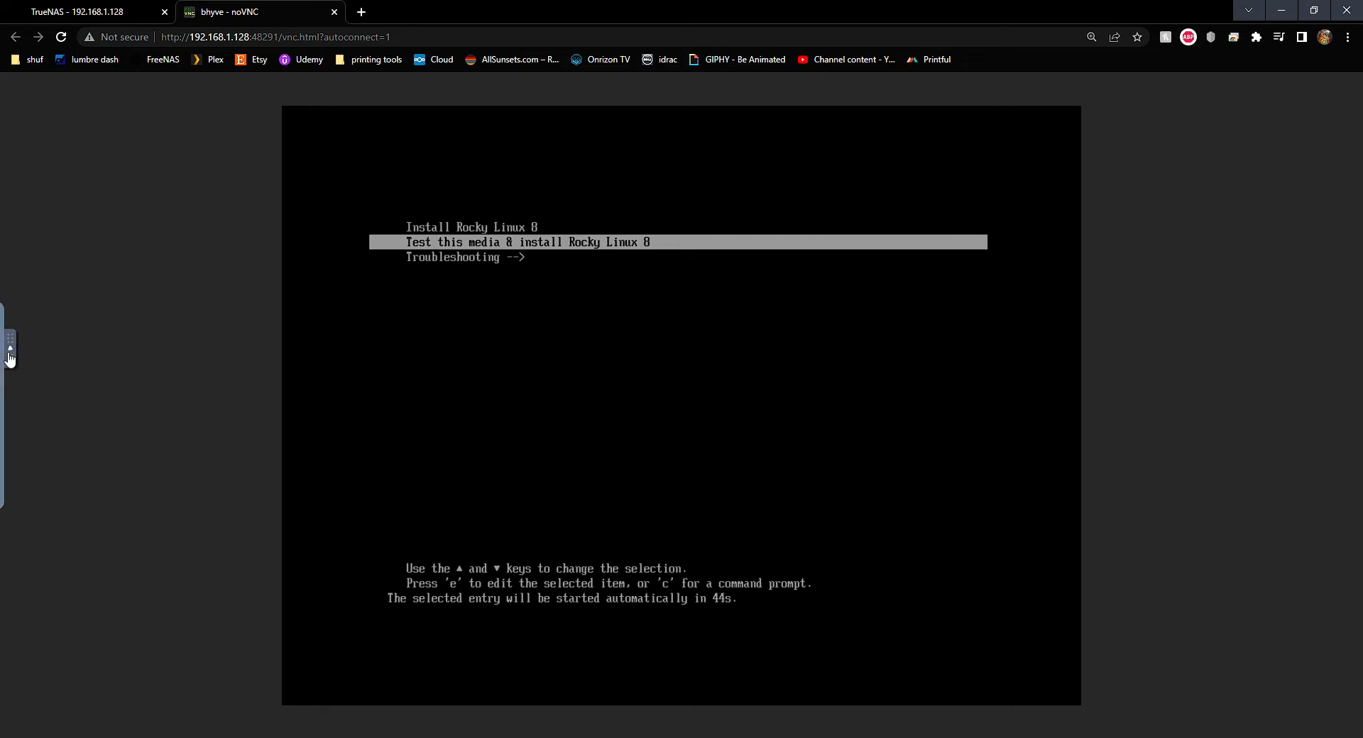
{"action": "left_click", "coordinate": [105, 7]}
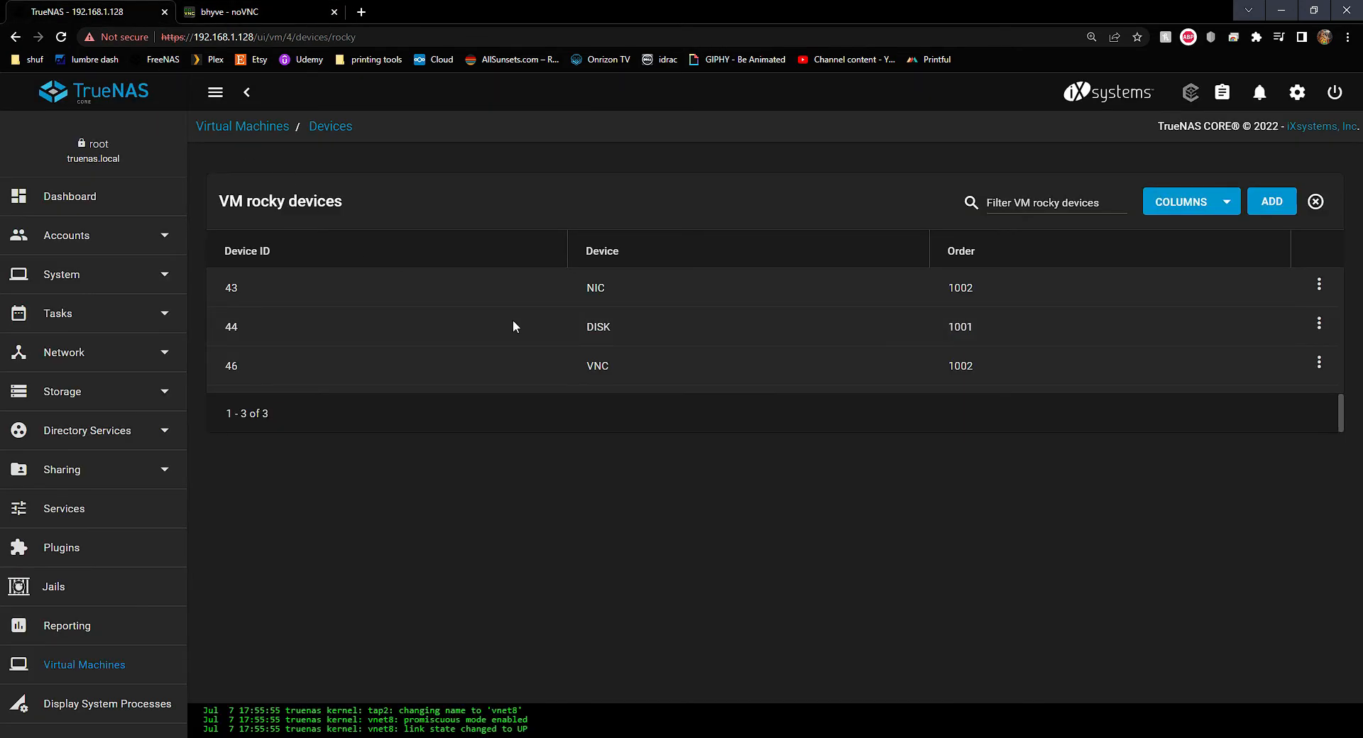
{"action": "key", "text": "alt+Left"}
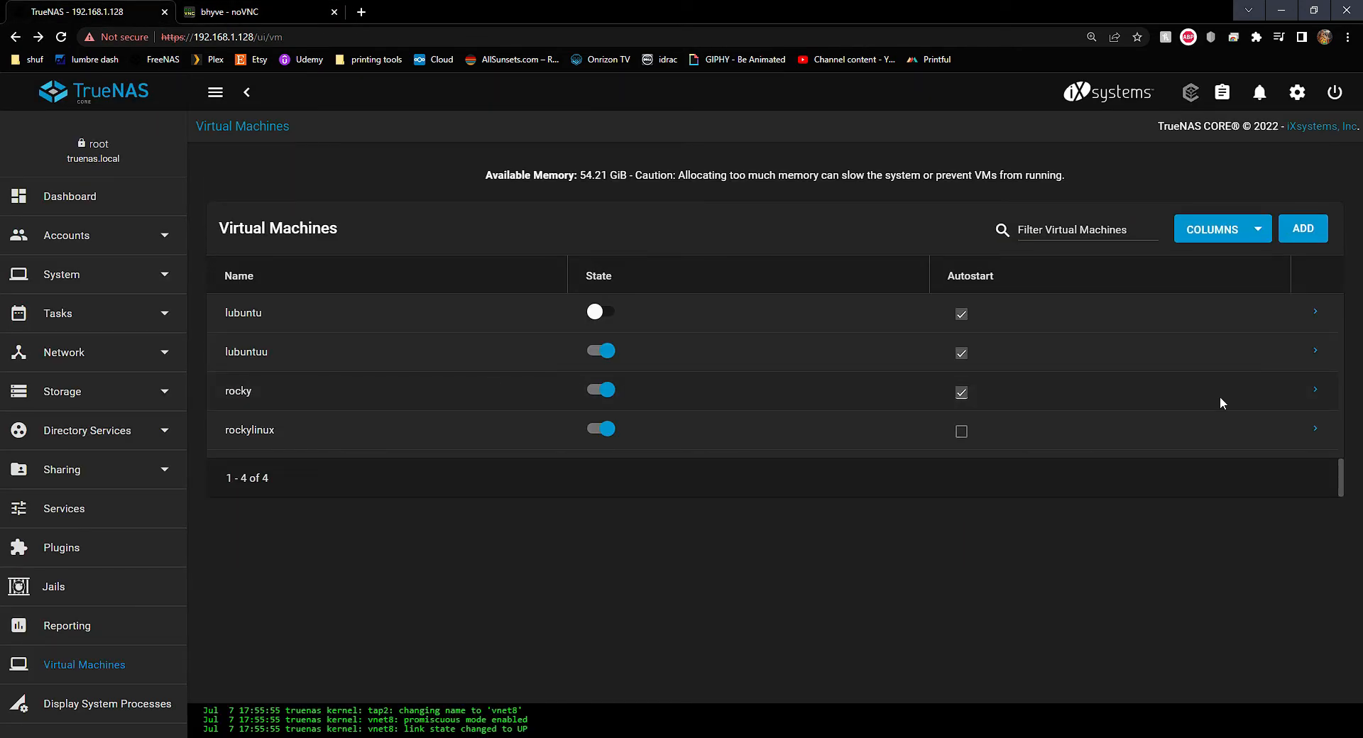
{"action": "left_click", "coordinate": [1315, 392]}
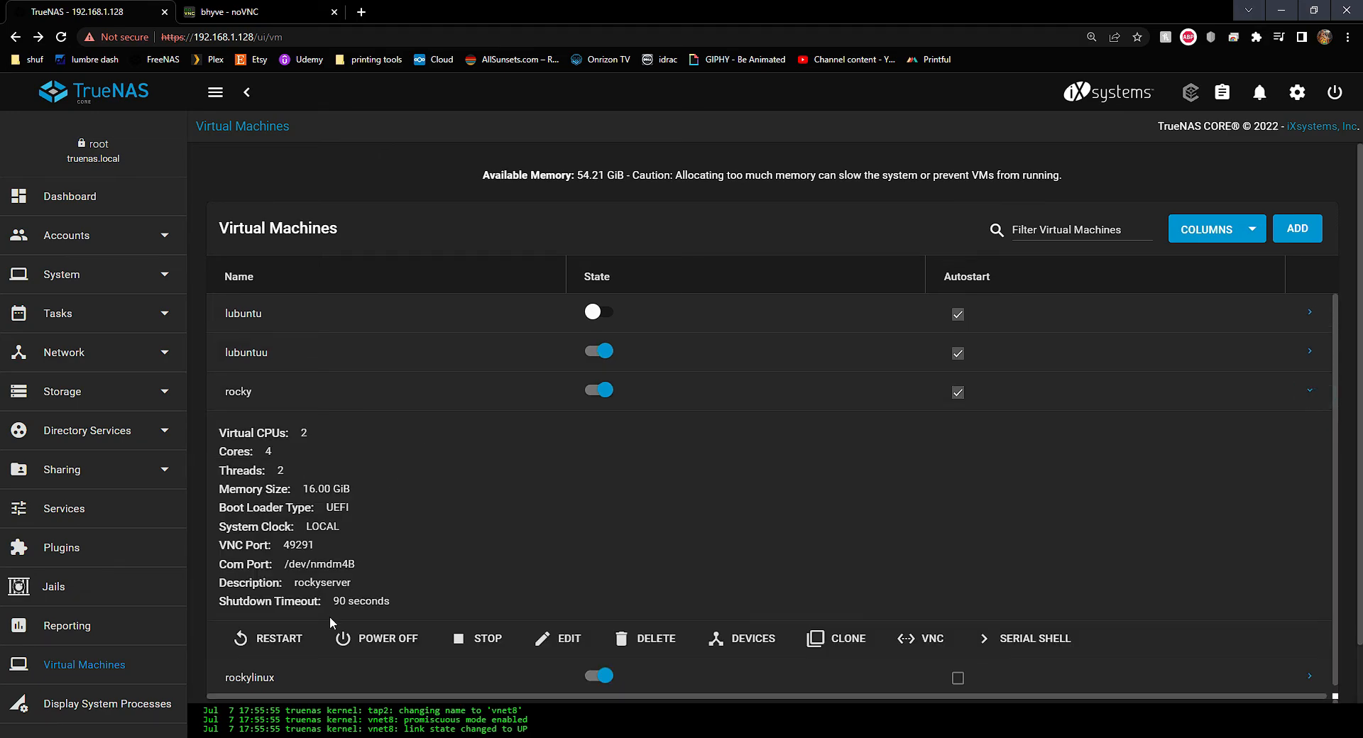
{"action": "left_click", "coordinate": [300, 644]}
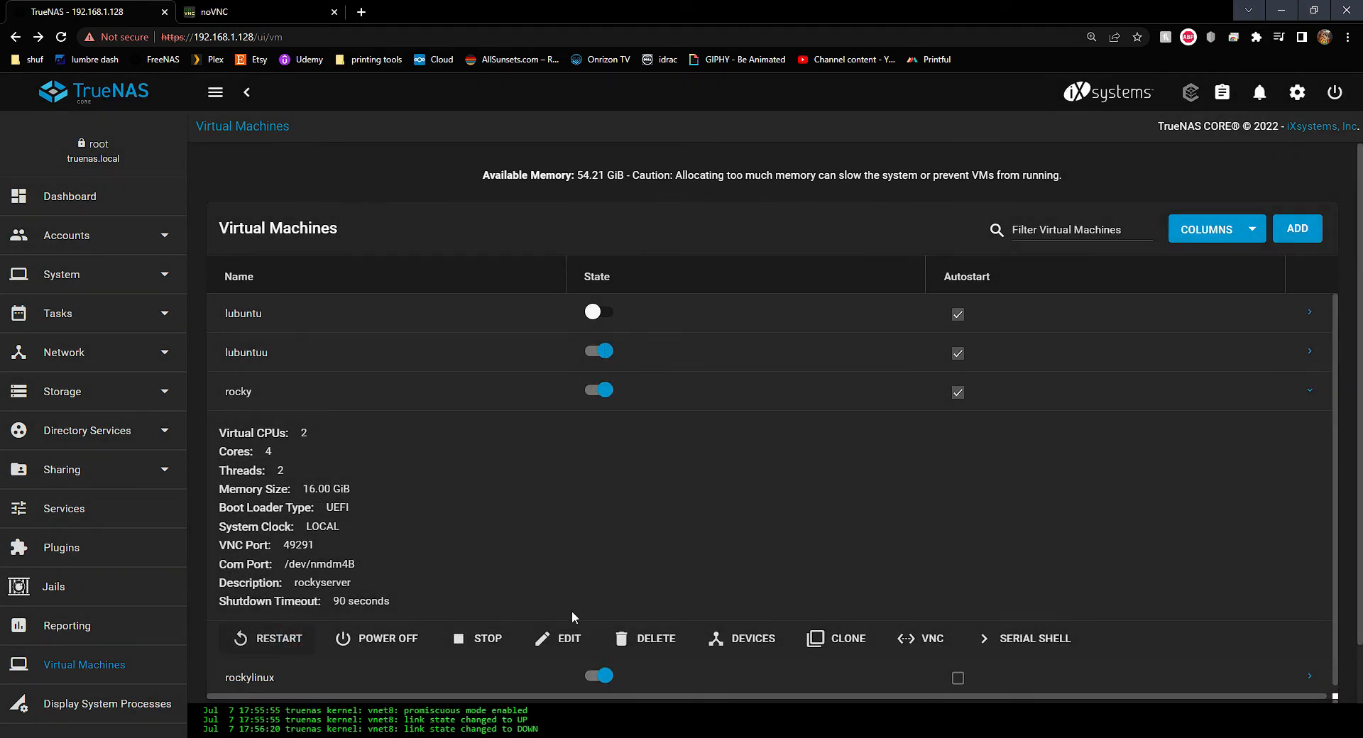
Try renaming the rocky VM to rockyserver, dismiss the refusal error, and cancel the edit
{"action": "left_click", "coordinate": [556, 635]}
{"action": "left_click", "coordinate": [492, 207]}
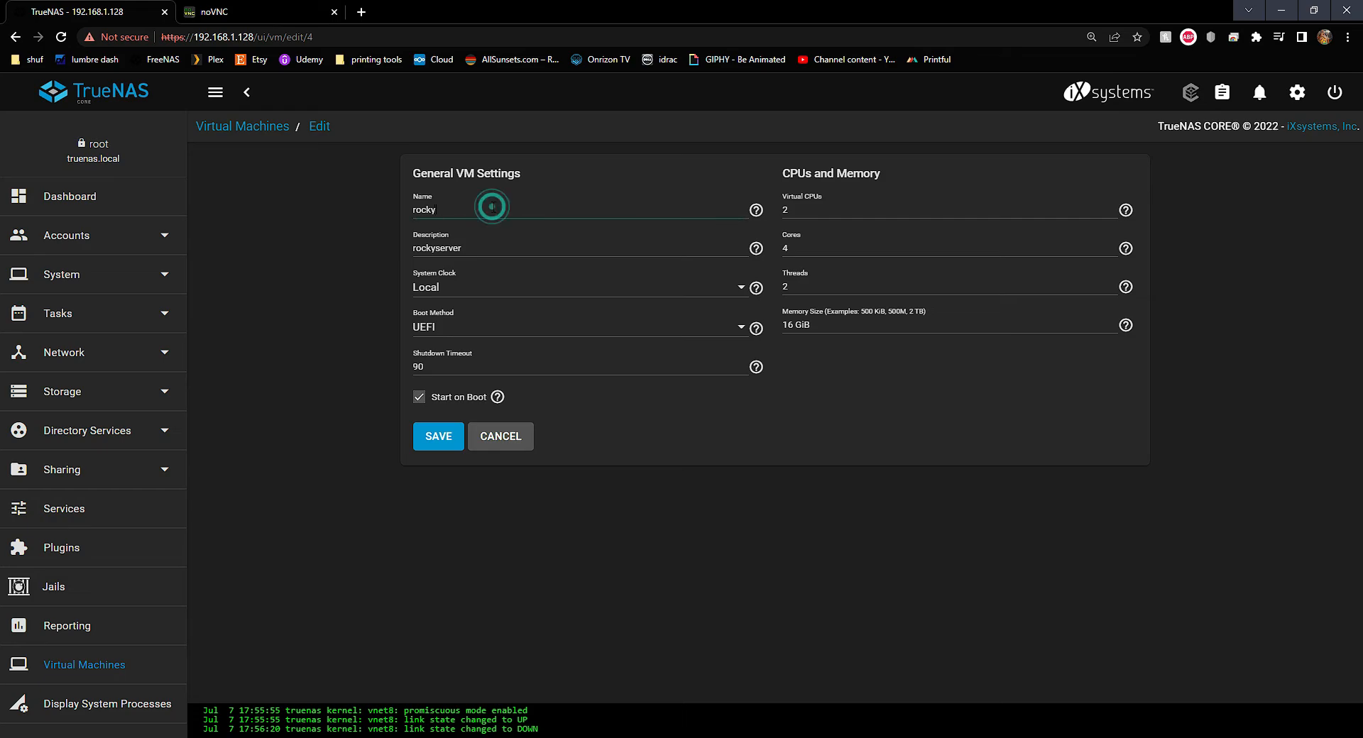
{"action": "type", "text": "server"}
{"action": "left_click", "coordinate": [426, 441]}
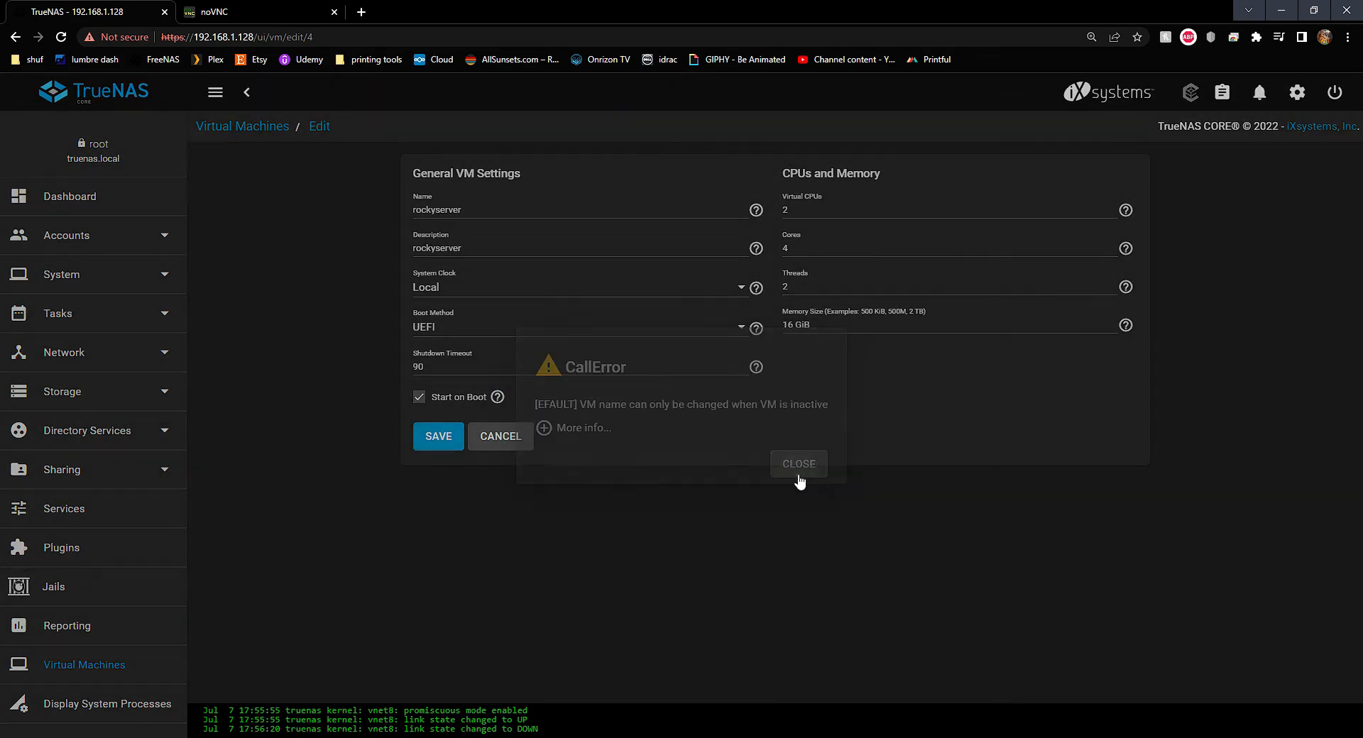
{"action": "left_click", "coordinate": [797, 465]}
{"action": "left_click", "coordinate": [517, 435]}
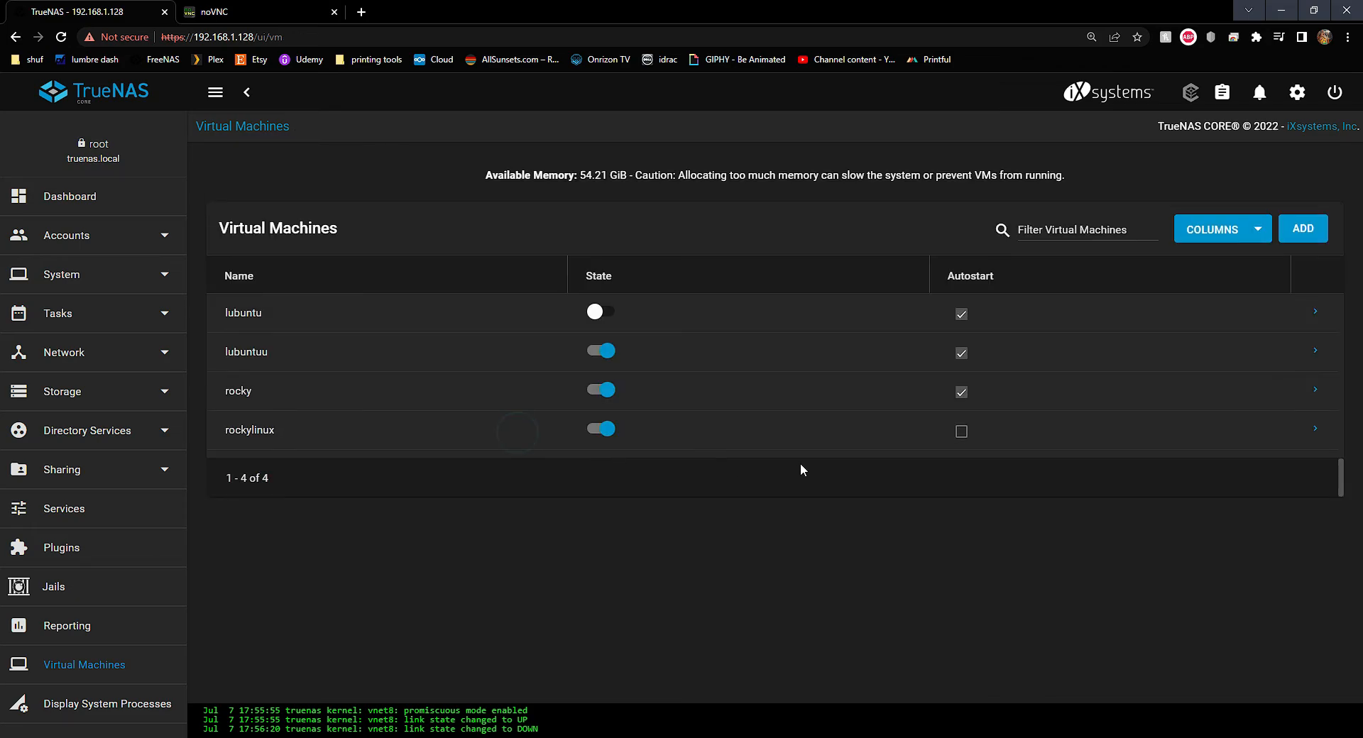
Open the rocky VM's VNC console in a new tab, retrying the connection and closing failed tabs
{"action": "left_click", "coordinate": [1314, 390]}
{"action": "left_click", "coordinate": [892, 637]}
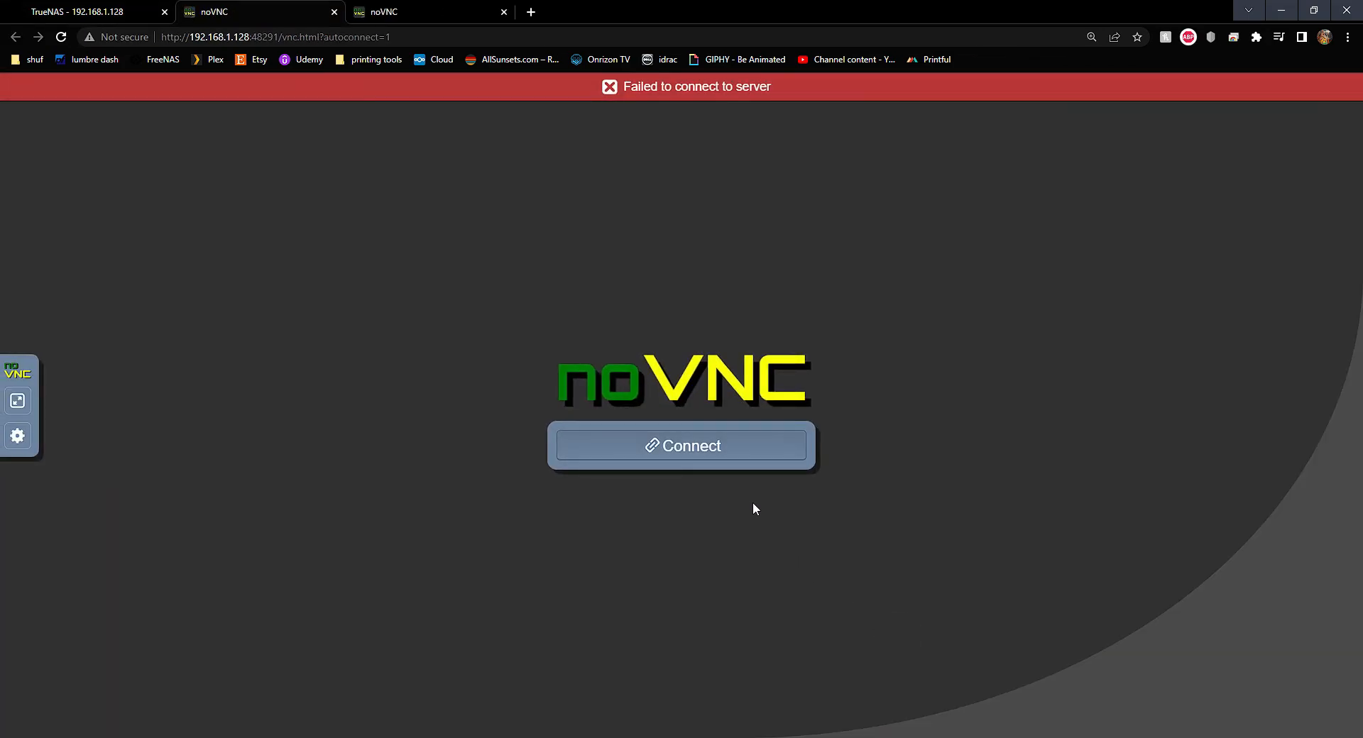
{"action": "left_click", "coordinate": [733, 448]}
{"action": "left_click", "coordinate": [733, 447]}
{"action": "left_click", "coordinate": [504, 12]}
{"action": "left_click", "coordinate": [717, 445]}
{"action": "left_click", "coordinate": [335, 12]}
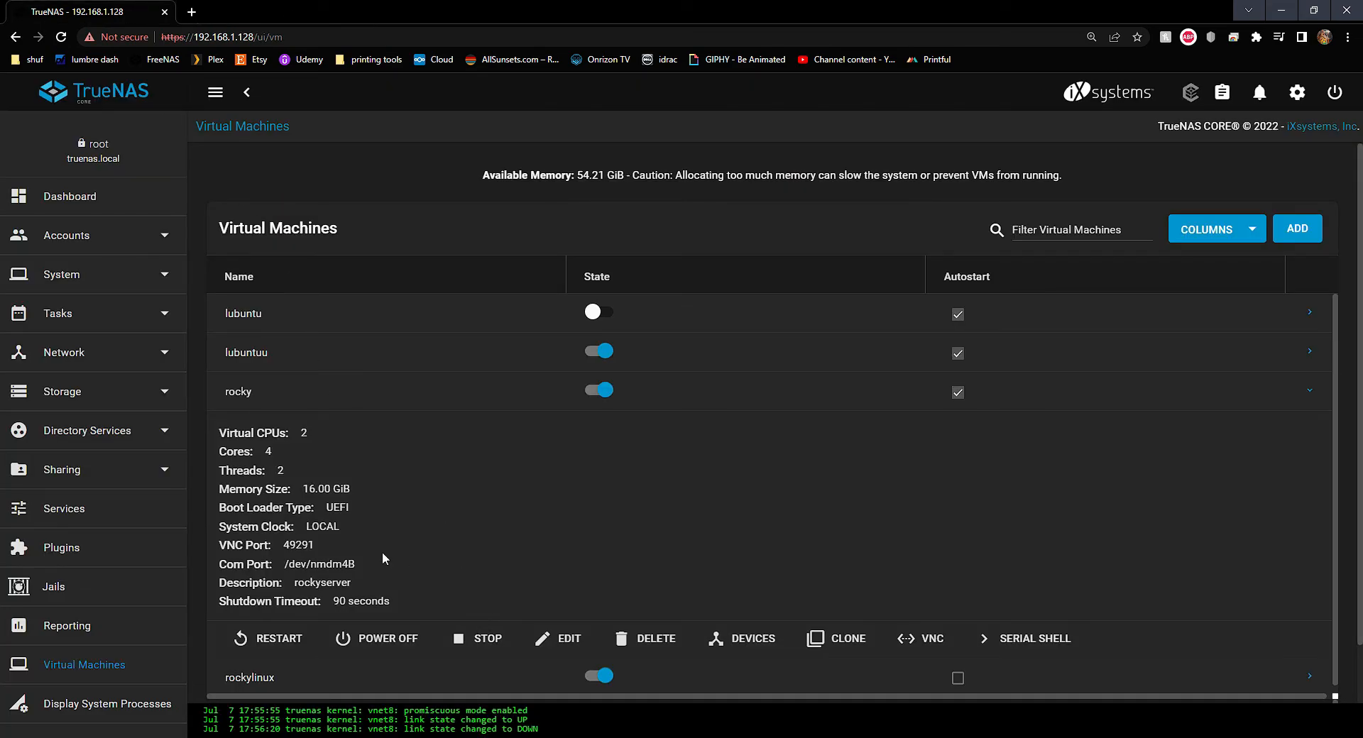
{"action": "left_click", "coordinate": [951, 639]}
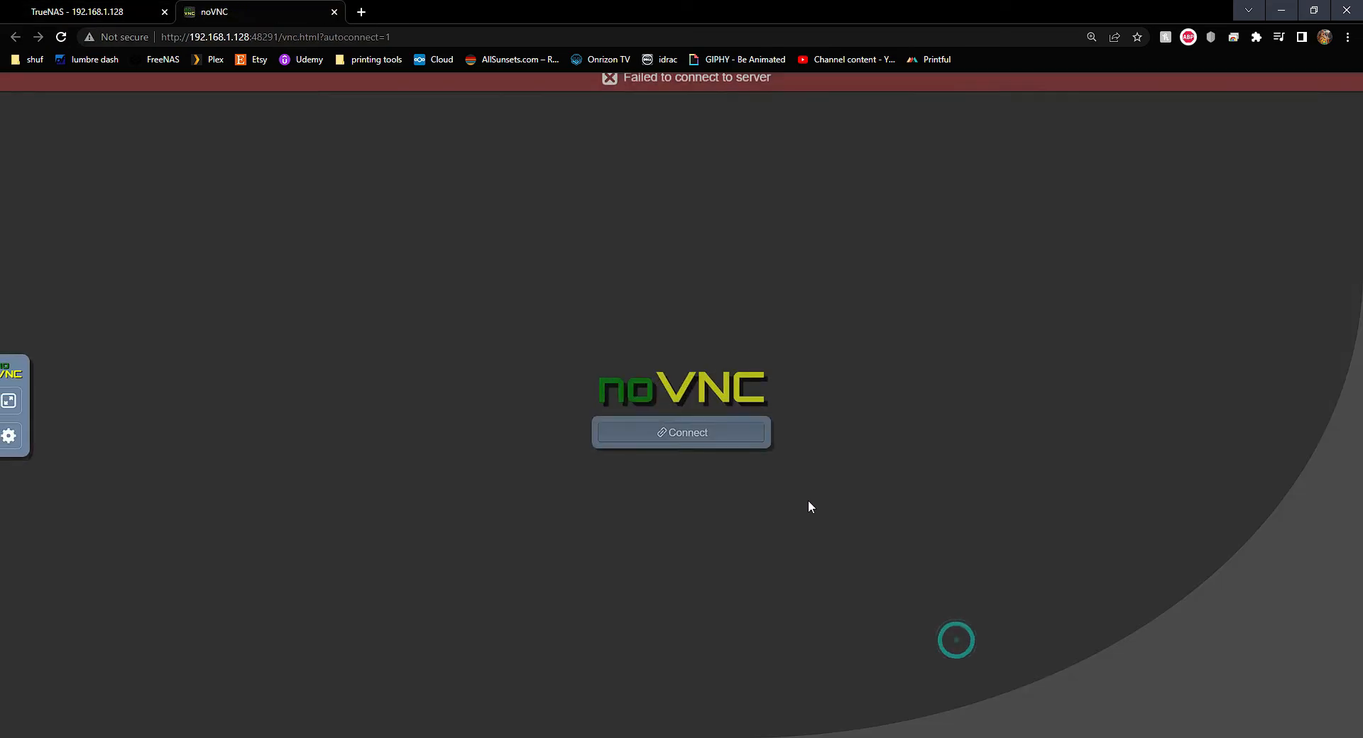
{"action": "left_click", "coordinate": [730, 447]}
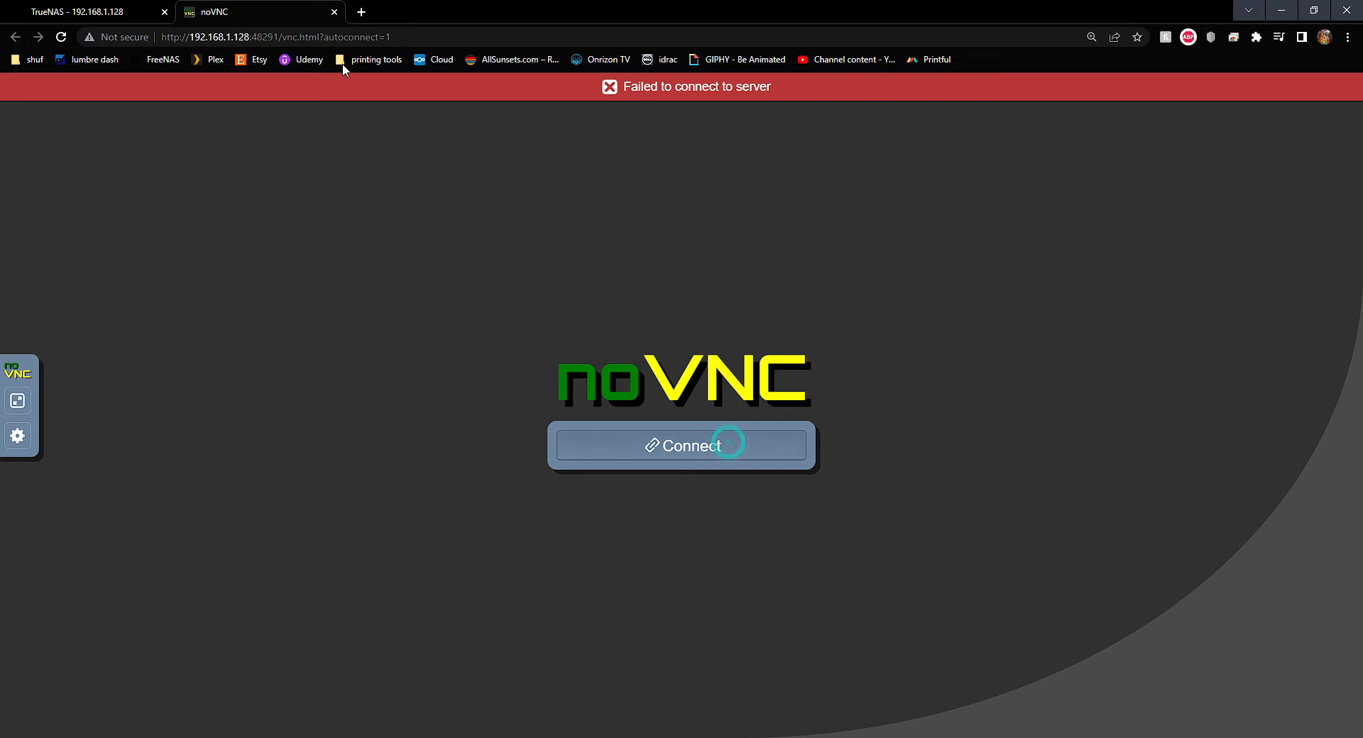
{"action": "left_click", "coordinate": [122, 9]}
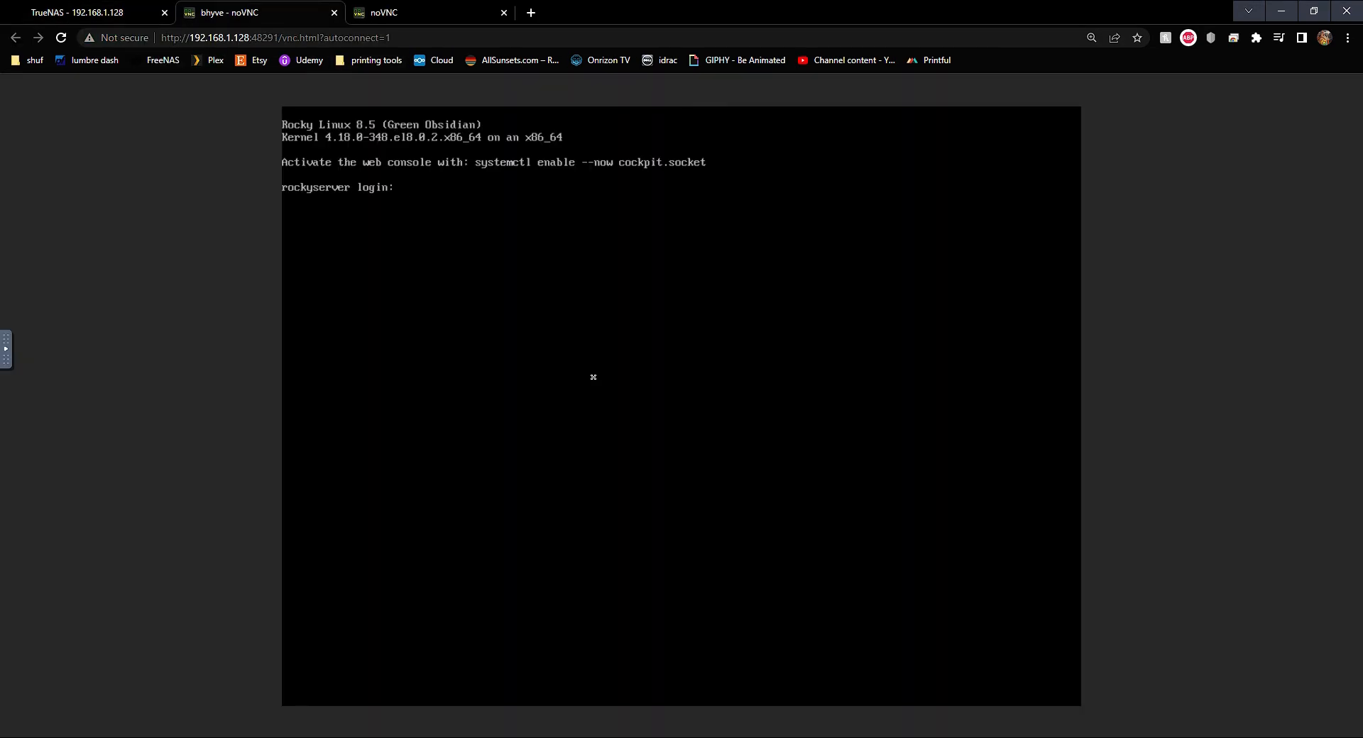
Log in and run 'sudo systemctl enable --now cockpit.socket', then close the extra noVNC tab
{"action": "left_click", "coordinate": [592, 377]}
{"action": "key", "text": "Return"}
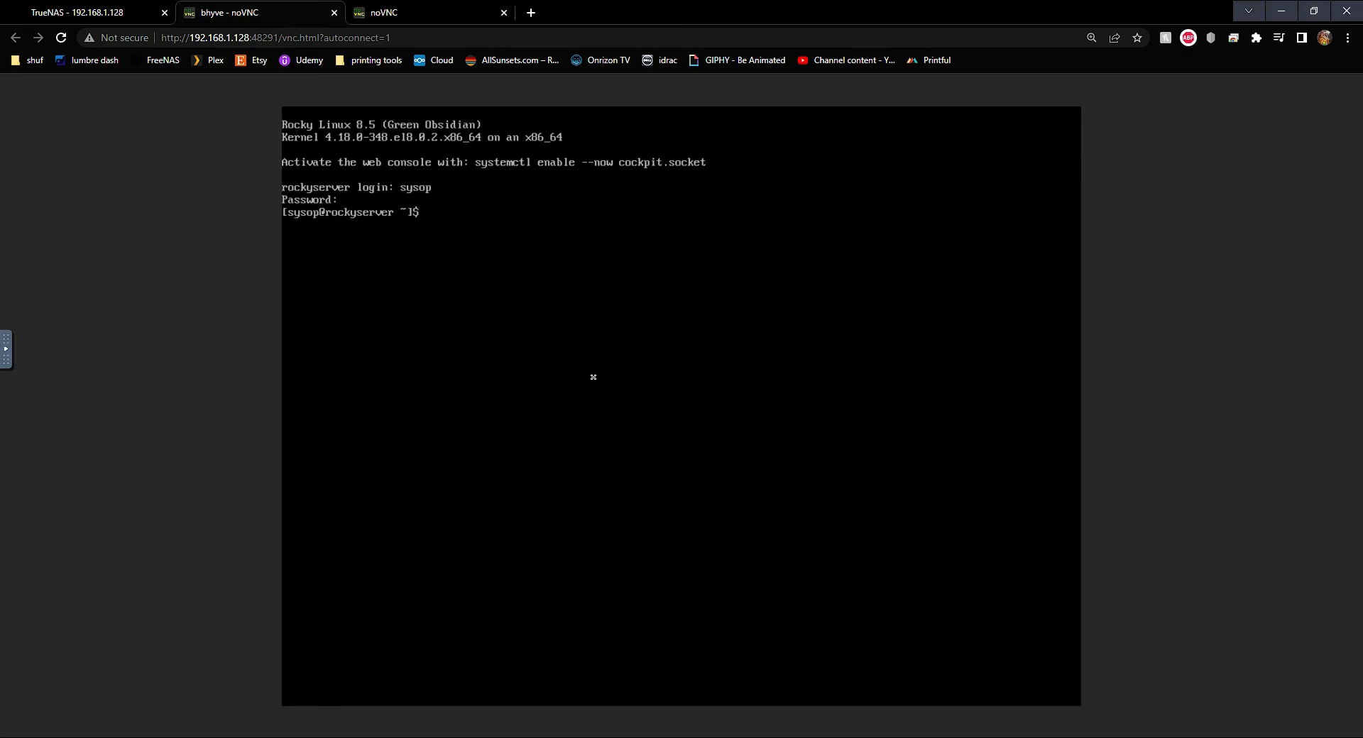
{"action": "type", "text": "temctl enable --now"}
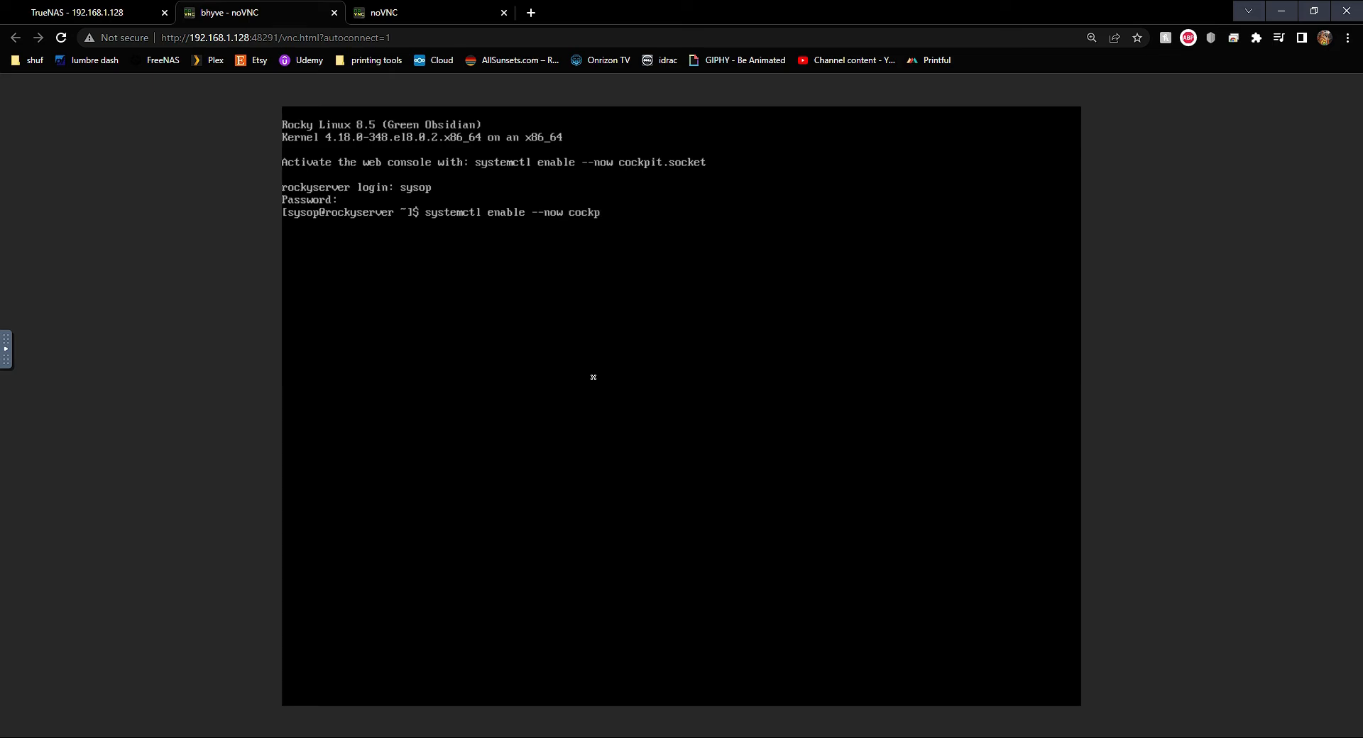
{"action": "type", "text": "cockpit.socke"}
{"action": "type", "text": "t"}
{"action": "key", "text": "Home"}
{"action": "type", "text": "sudo"}
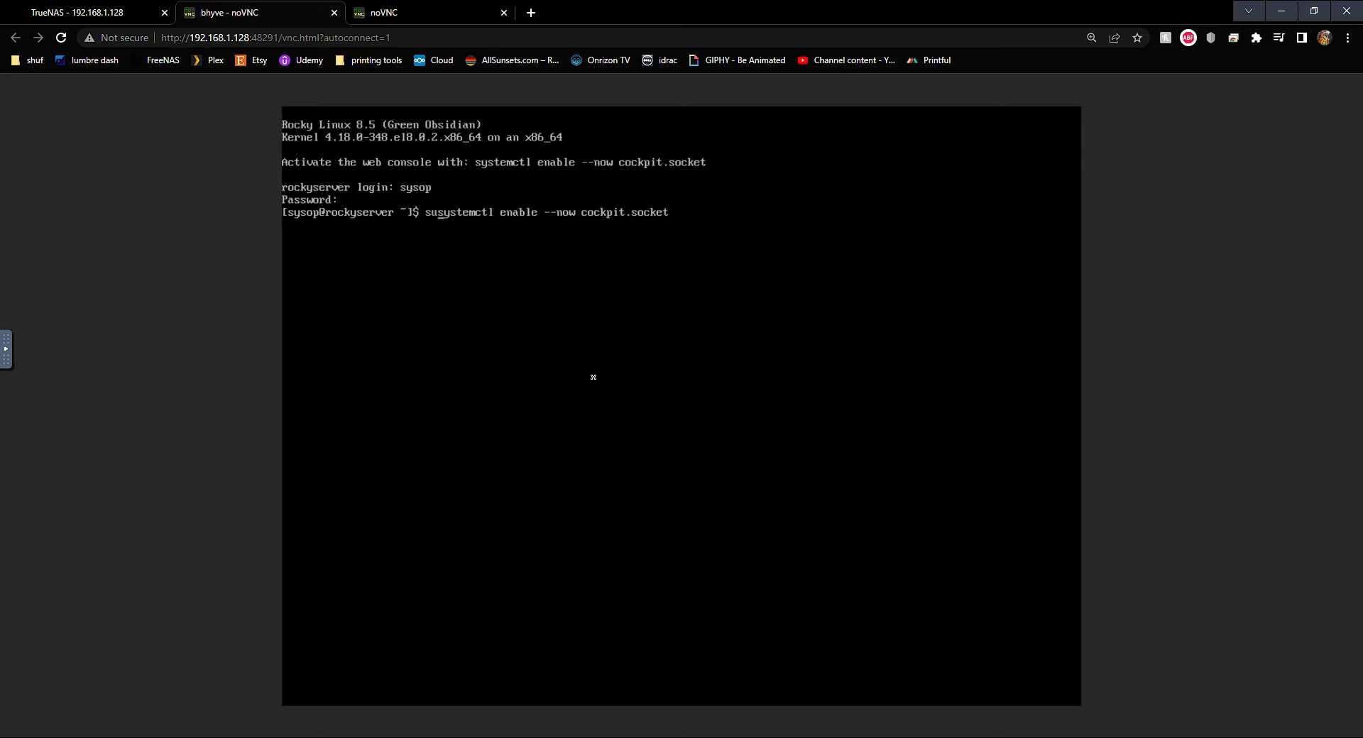
{"action": "key", "text": "Return"}
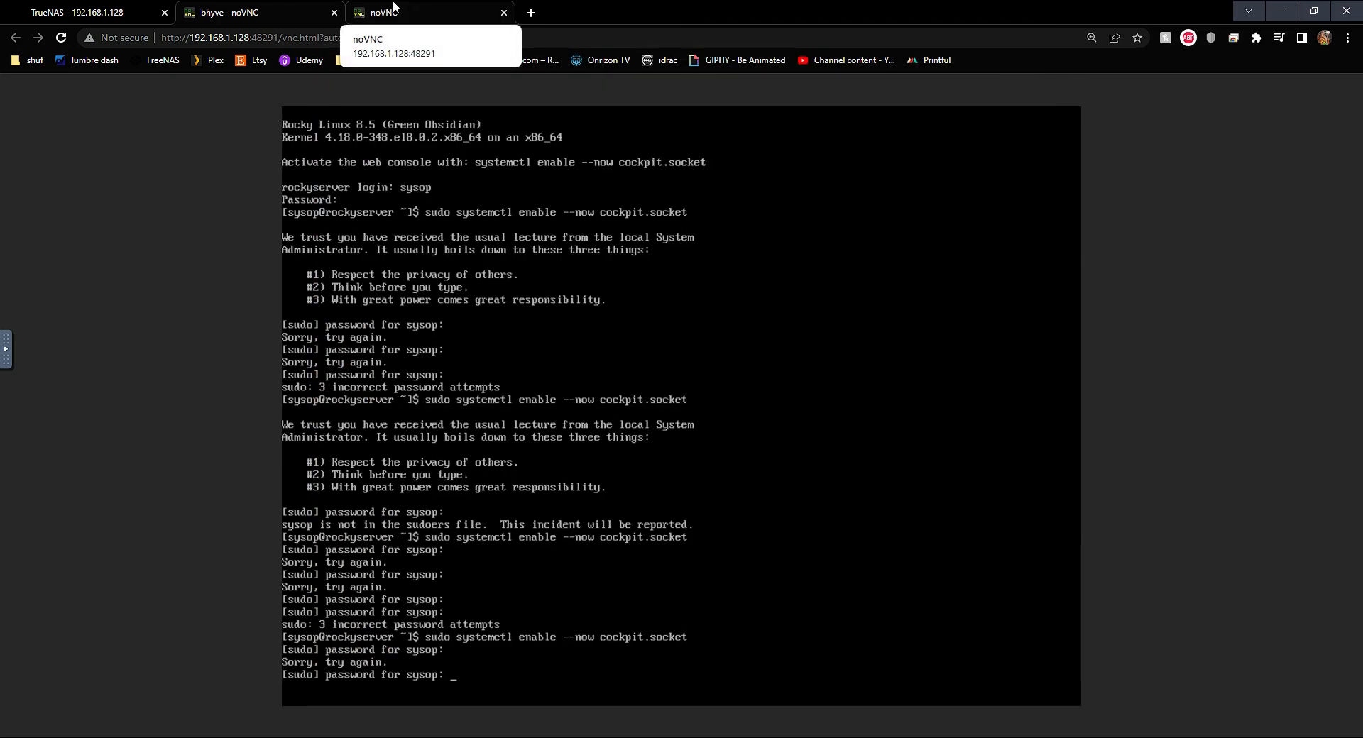
{"action": "left_click", "coordinate": [393, 12]}
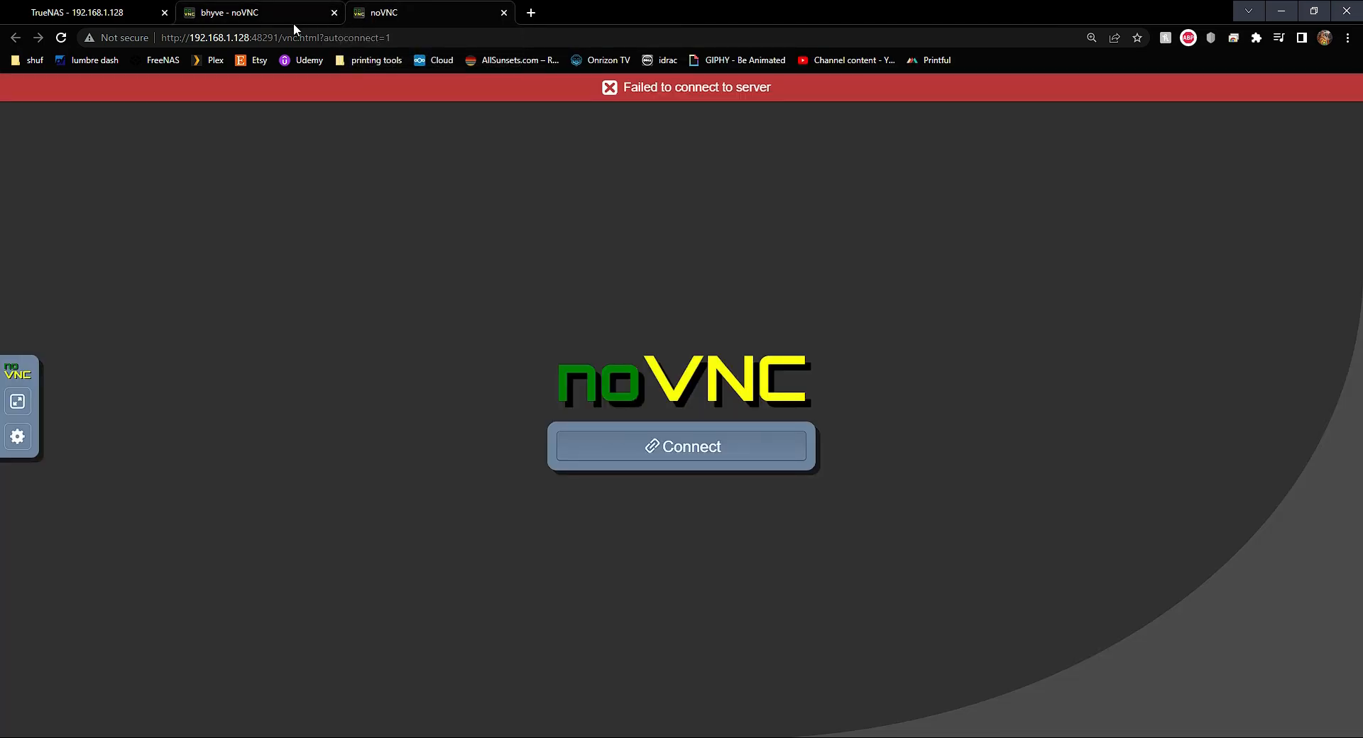
{"action": "left_click", "coordinate": [504, 13]}
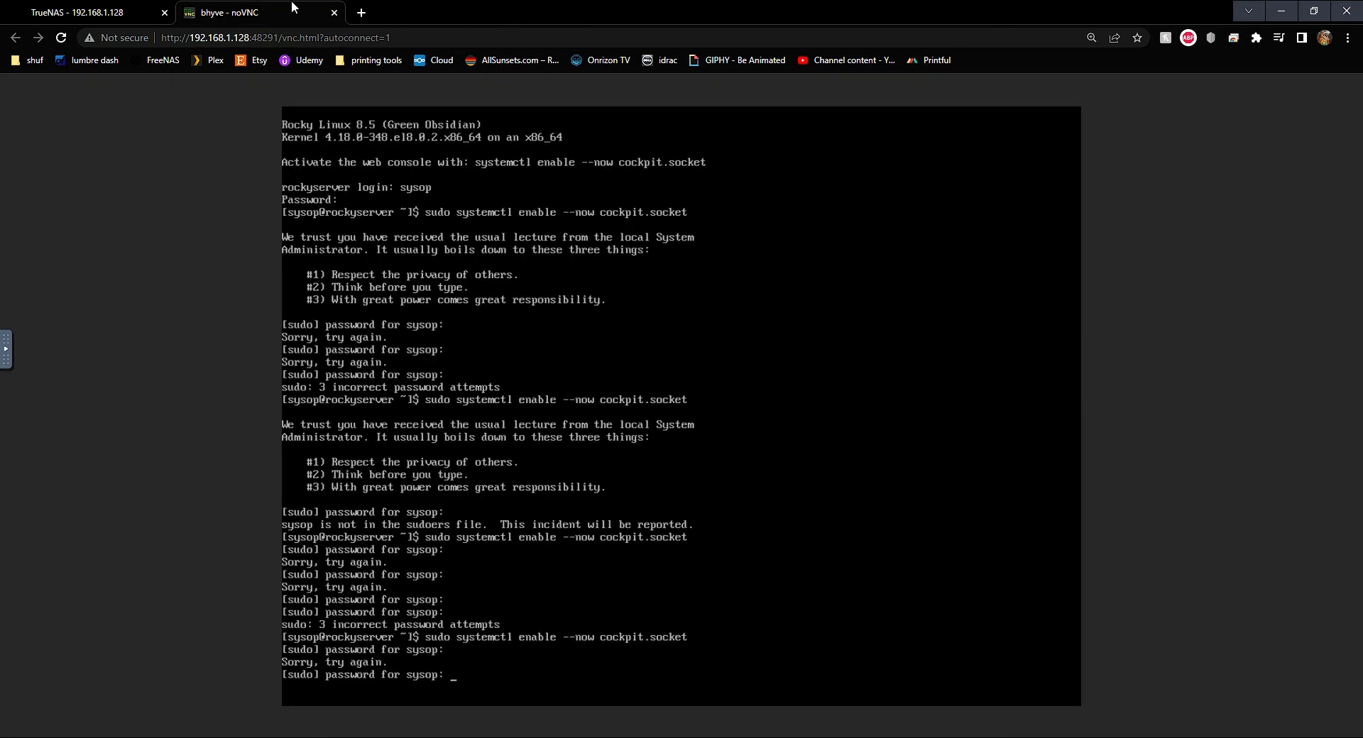